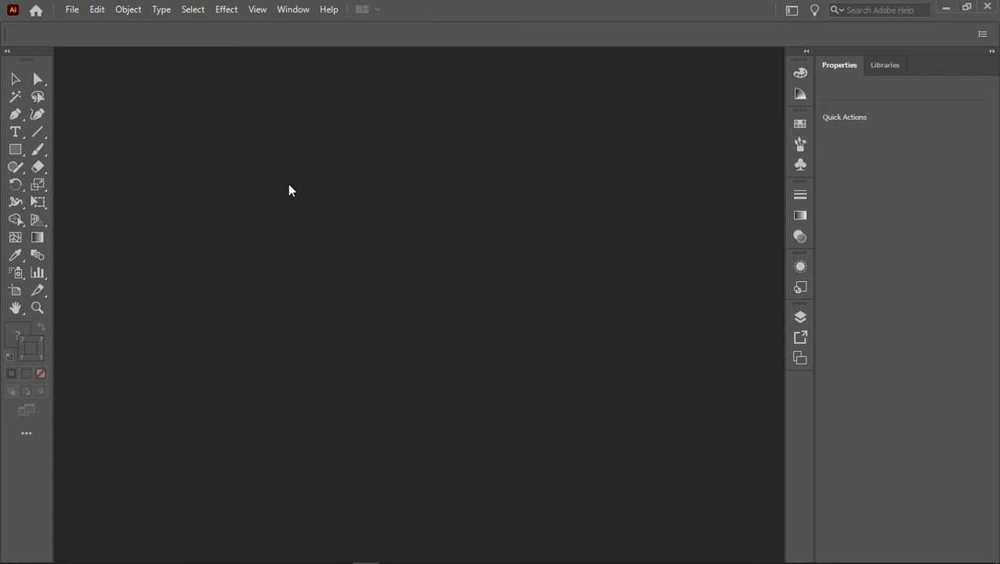
# Step: Reset the Essentials Classic workspace to its default layout
pyautogui.click(7, 53)
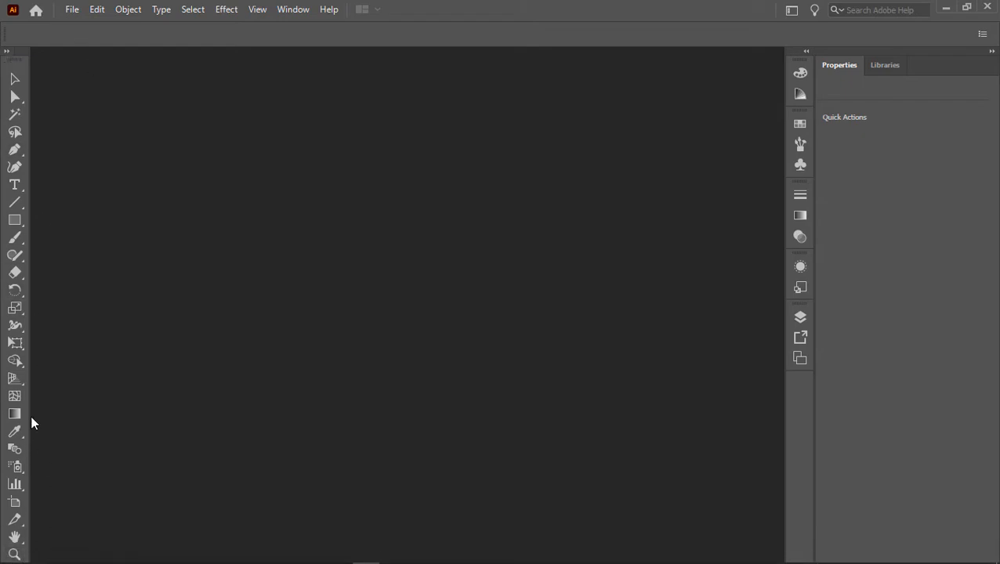
pyautogui.click(8, 51)
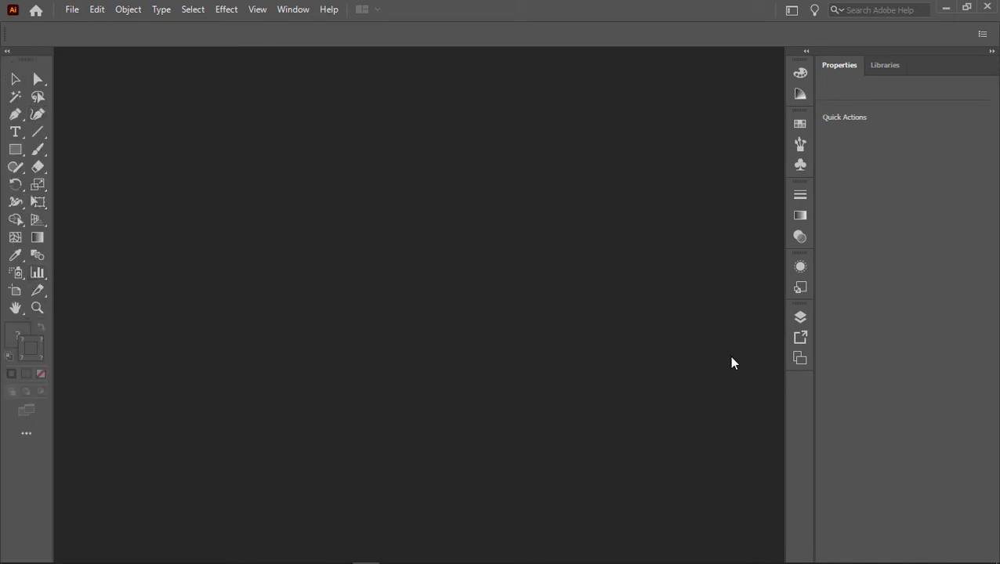
pyautogui.click(292, 8)
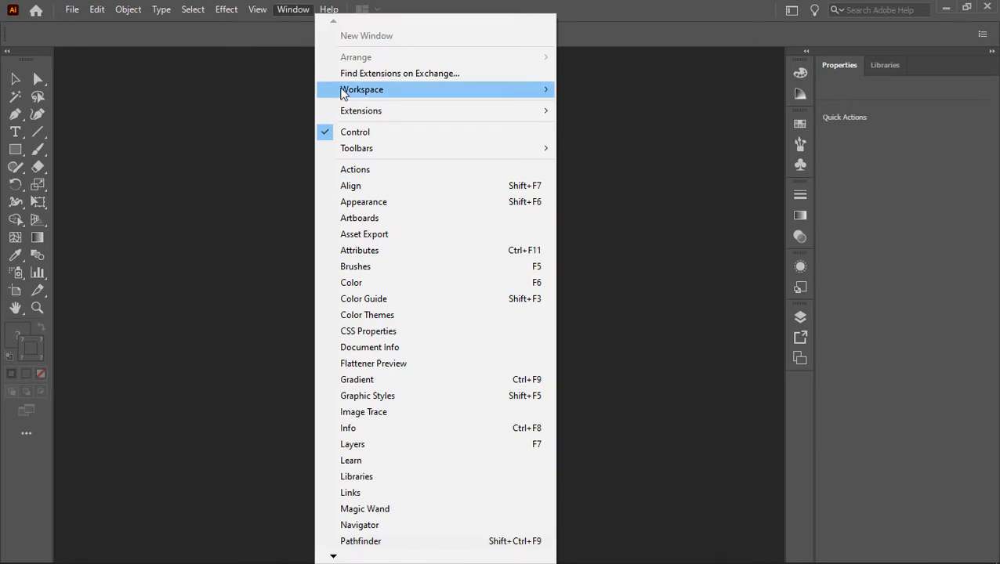
pyautogui.moveTo(358, 94)
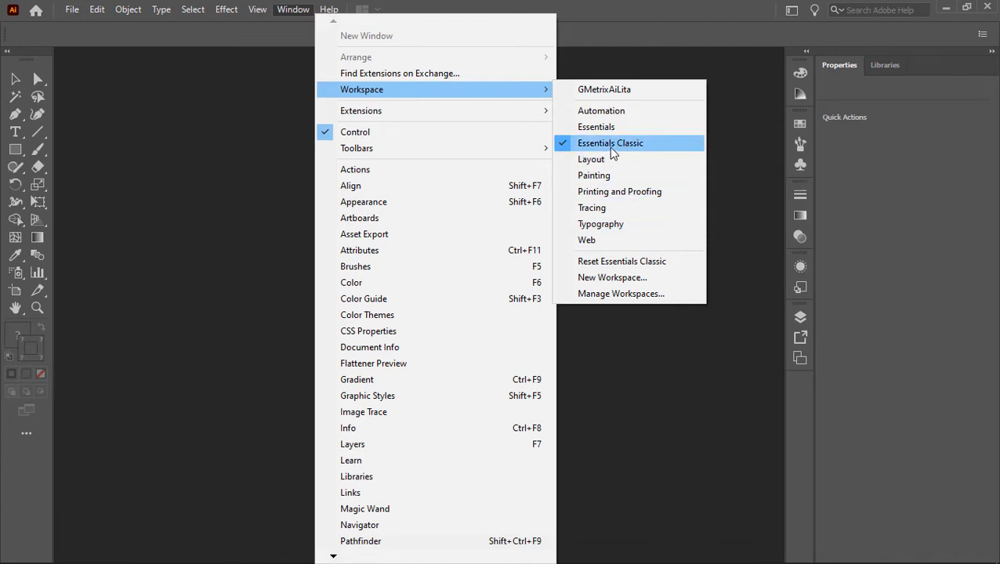
pyautogui.click(599, 262)
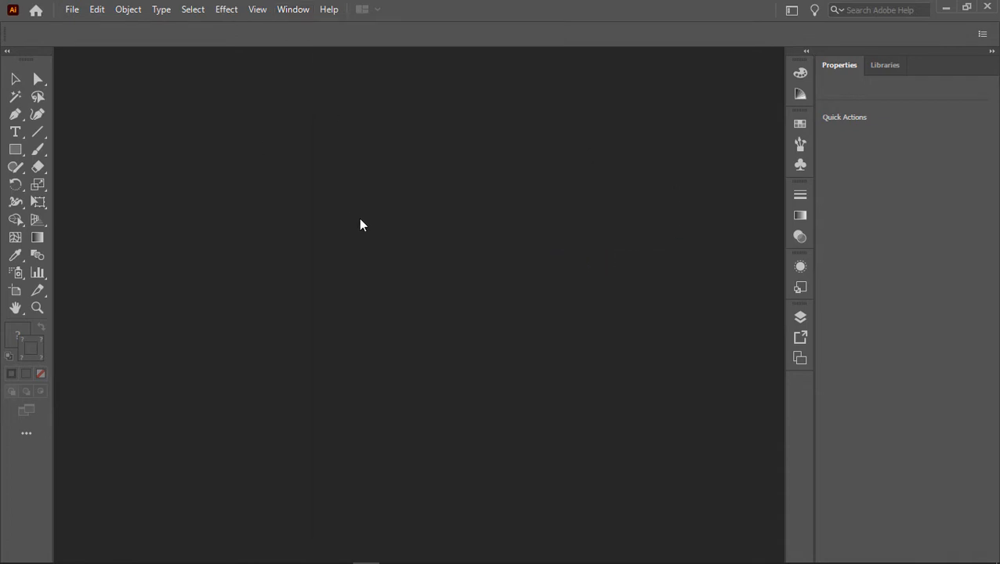
# Step: Create a new landscape print document measuring 11 x 8.5 in with one artboard and CMYK colour at 300 PPI
pyautogui.click(70, 10)
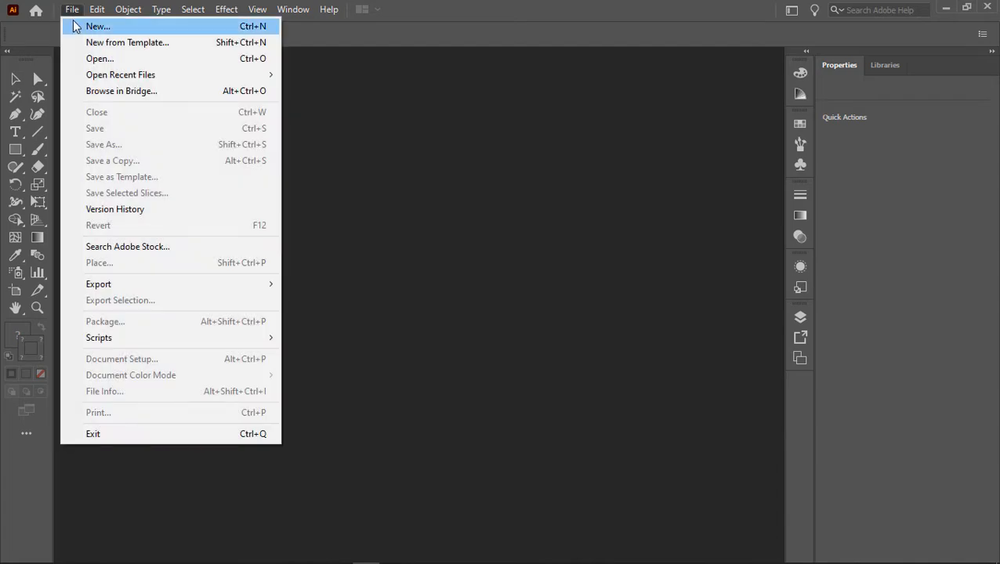
pyautogui.click(82, 29)
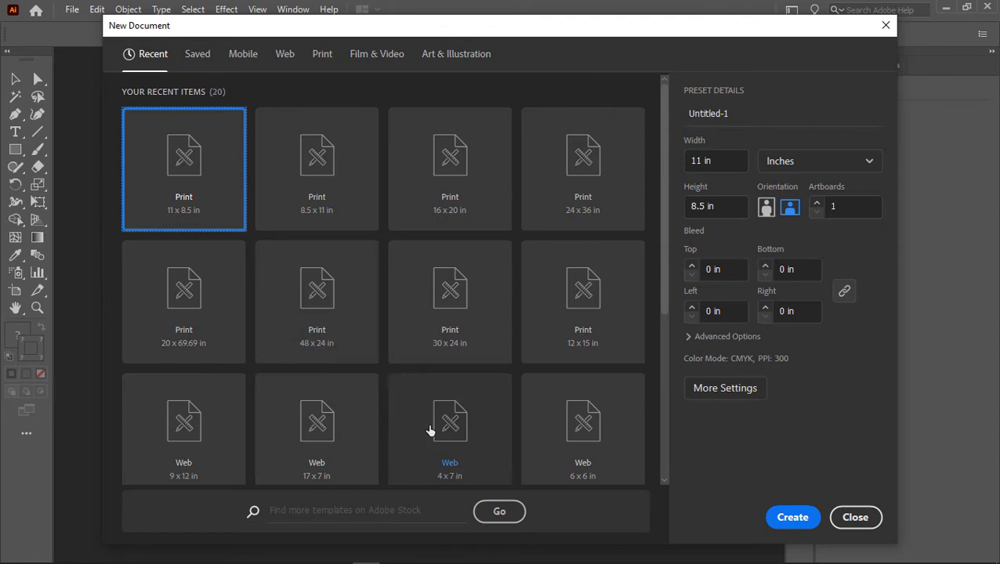
pyautogui.scroll(-3, 438, 388)
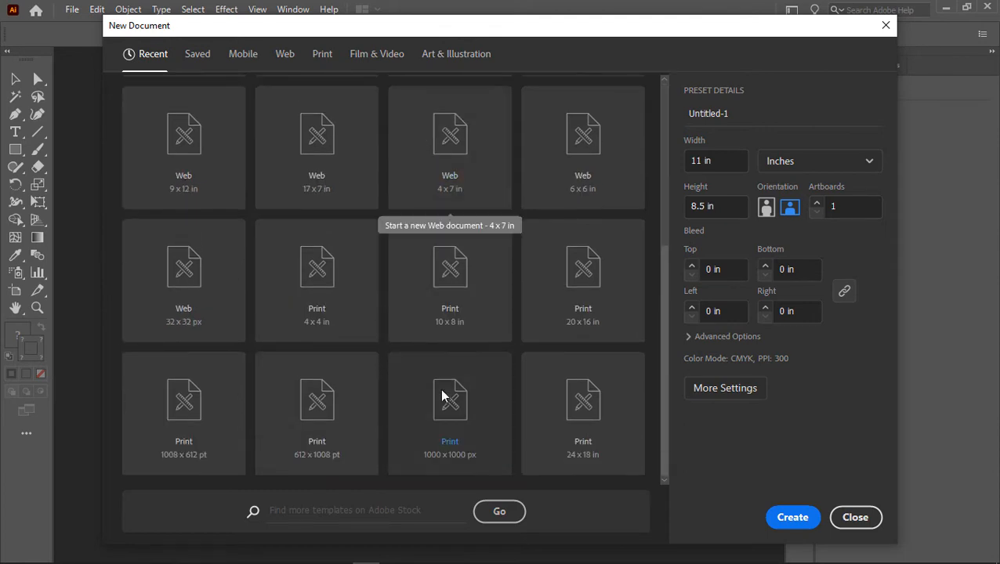
pyautogui.scroll(3, 440, 395)
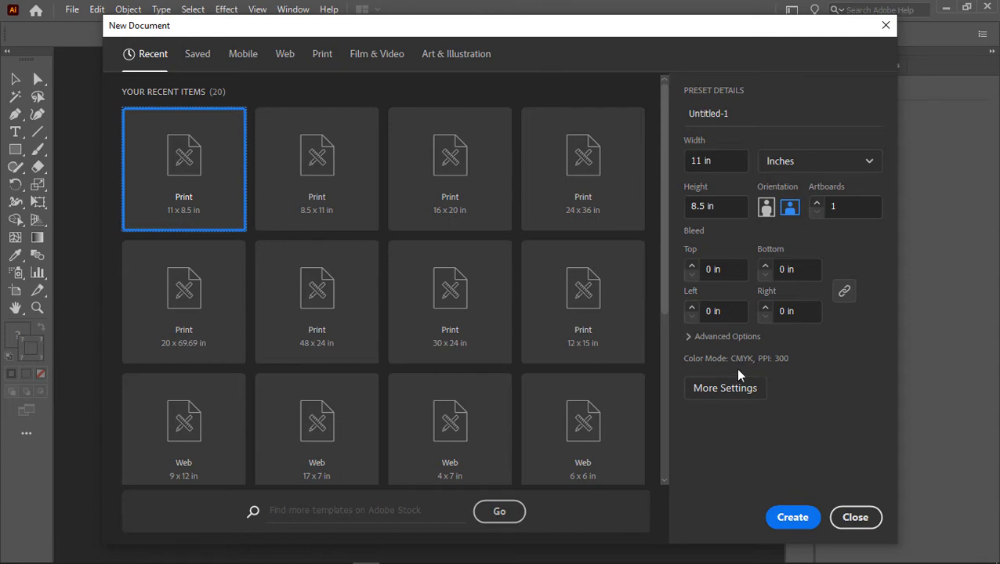
pyautogui.click(805, 516)
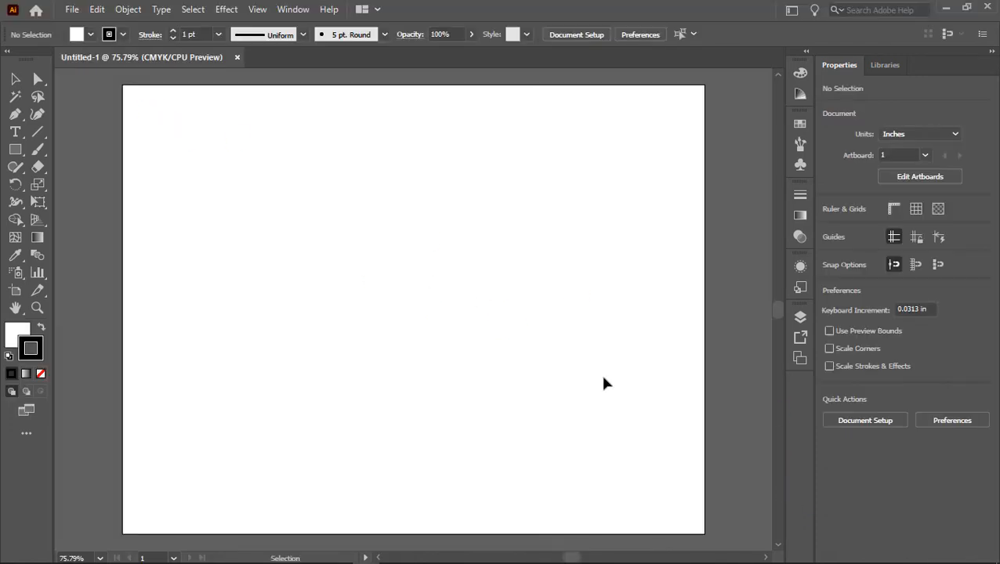
pyautogui.scroll(-4, 399, 308)
pyautogui.scroll(6, 398, 308)
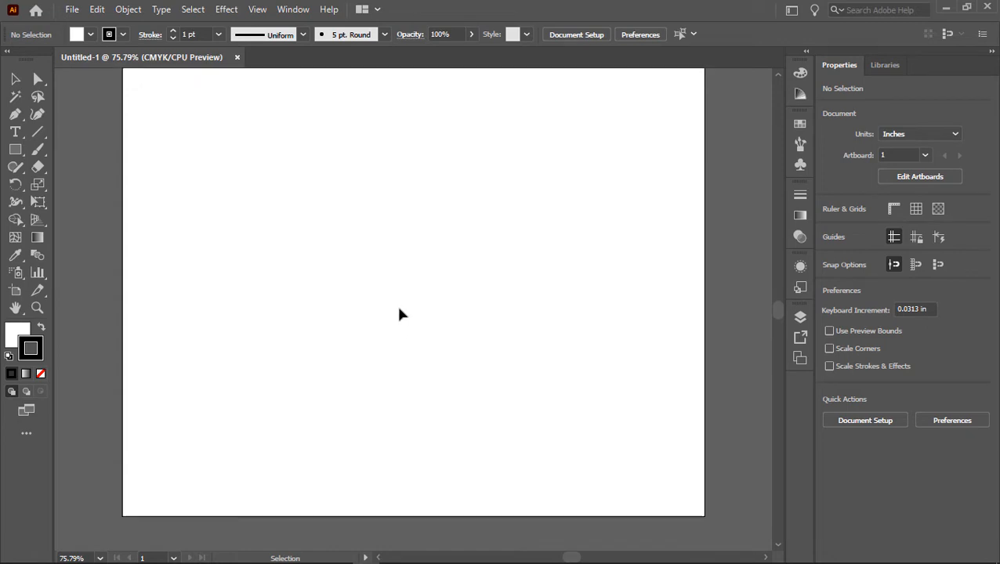
pyautogui.scroll(-7, 399, 308)
pyautogui.scroll(7, 399, 308)
pyautogui.scroll(-2, 398, 308)
pyautogui.scroll(7, 399, 308)
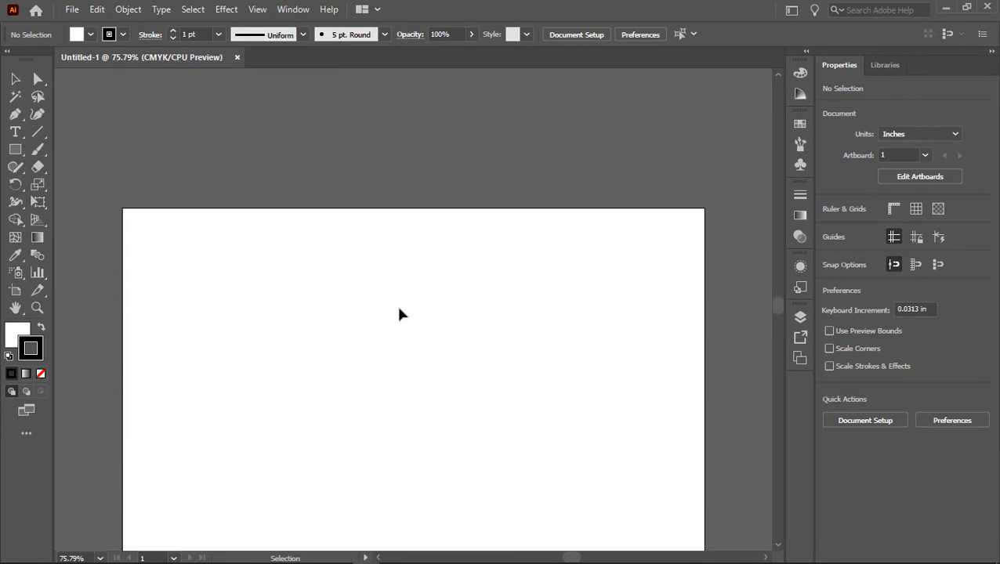
pyautogui.scroll(-8, 399, 309)
pyautogui.scroll(7, 398, 309)
pyautogui.scroll(-7, 399, 314)
pyautogui.scroll(7, 399, 314)
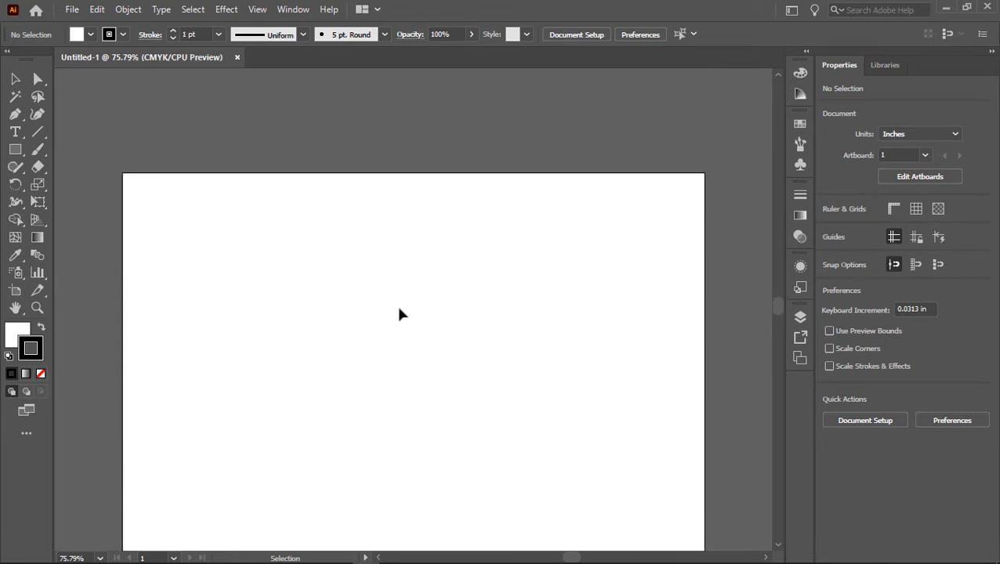
pyautogui.scroll(-4, 399, 314)
pyautogui.scroll(3, 399, 318)
pyautogui.scroll(-7, 398, 317)
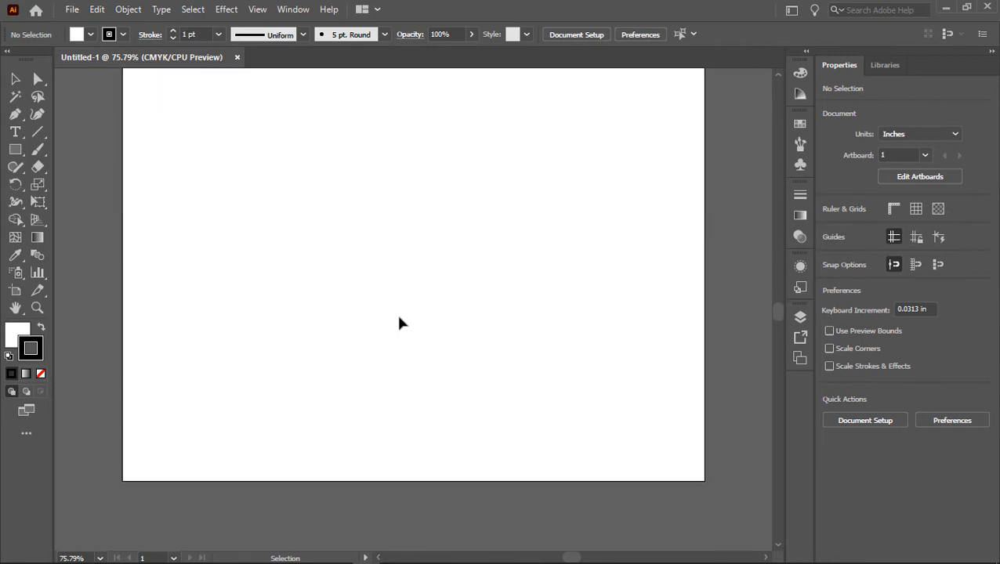
pyautogui.scroll(7, 399, 317)
pyautogui.scroll(-7, 399, 318)
pyautogui.scroll(7, 399, 322)
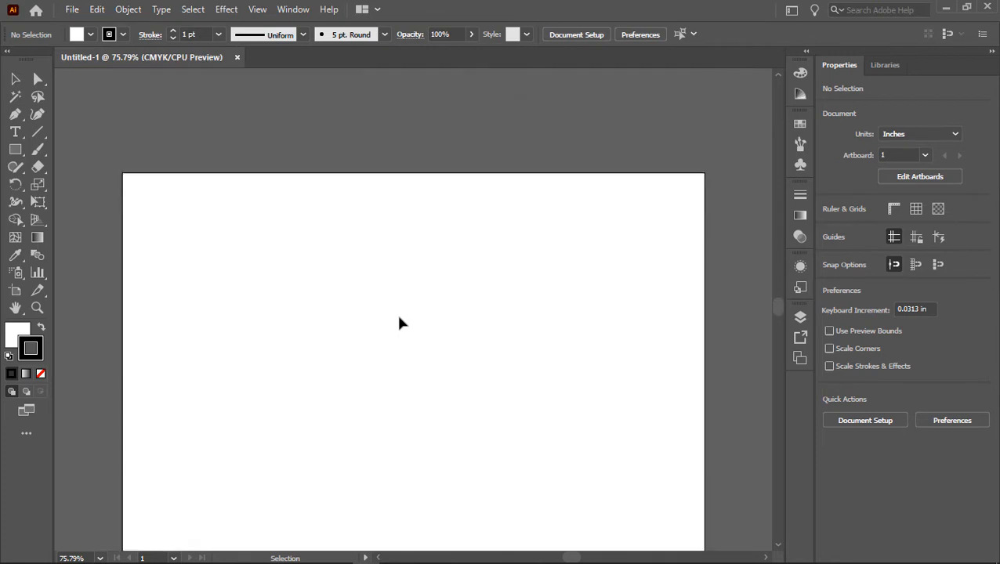
pyautogui.scroll(-6, 399, 322)
pyautogui.scroll(1, 399, 323)
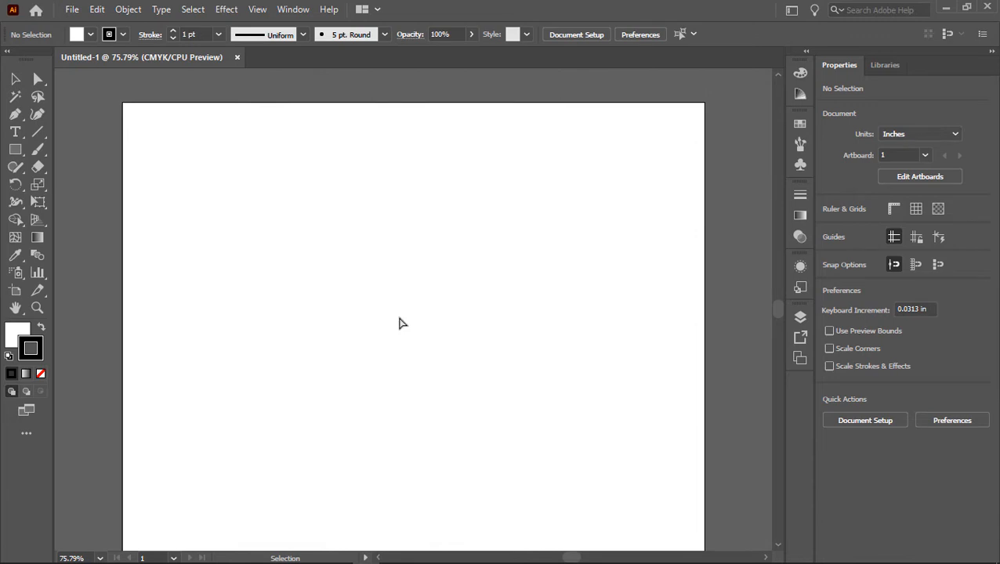
pyautogui.hscroll(3, 398, 323)
pyautogui.hscroll(-11, 399, 323)
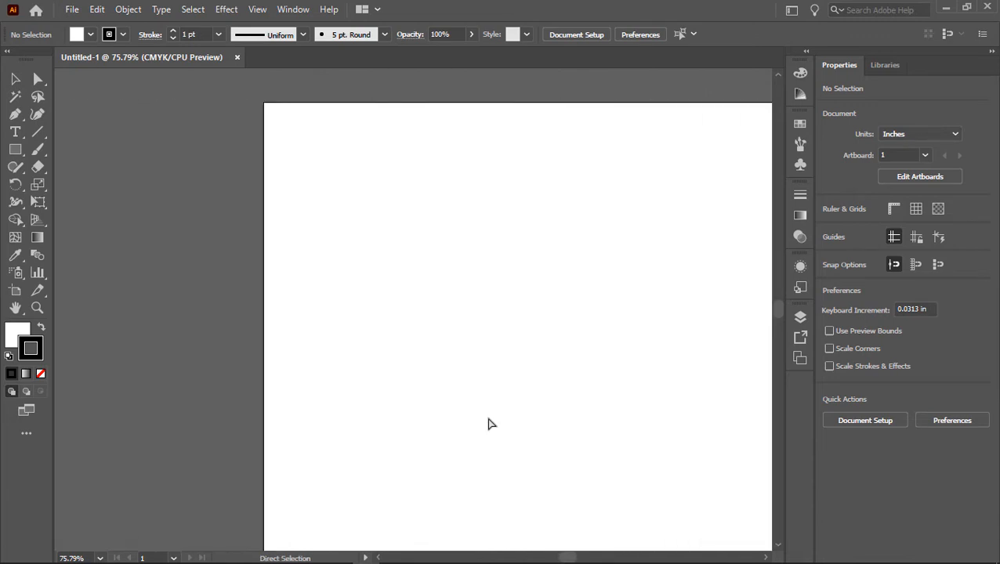
pyautogui.hscroll(3, 489, 424)
pyautogui.hscroll(-3, 489, 424)
pyautogui.hscroll(7, 488, 423)
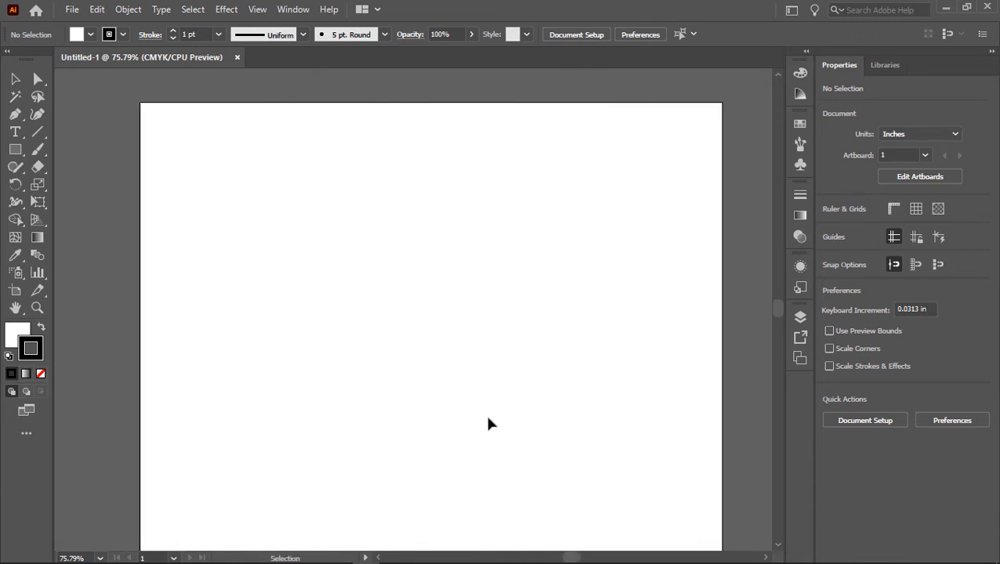
pyautogui.scroll(8, 488, 423)
pyautogui.scroll(-8, 487, 423)
pyautogui.scroll(4, 488, 423)
pyautogui.scroll(-6, 488, 423)
pyautogui.scroll(3, 487, 424)
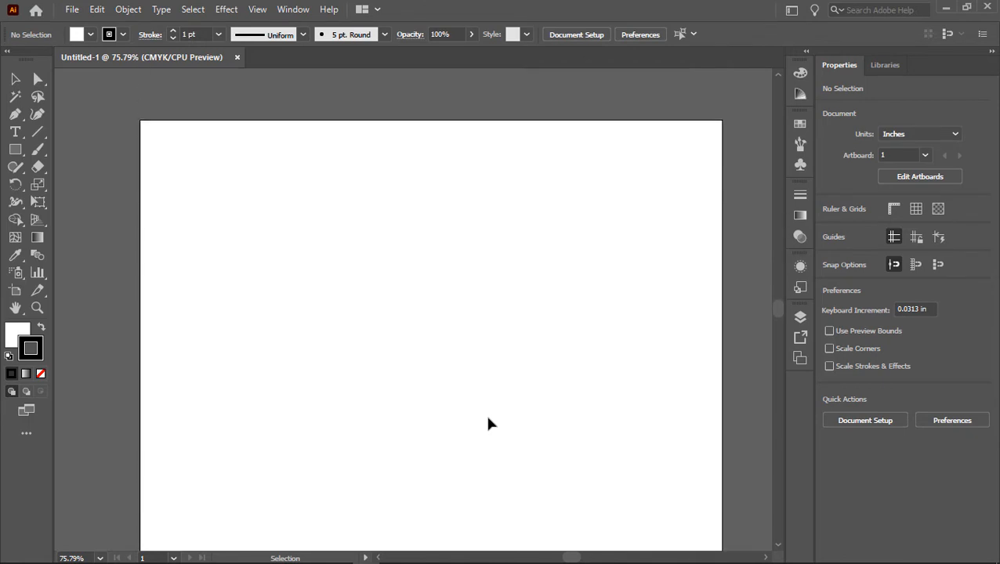
pyautogui.scroll(-3, 488, 423)
pyautogui.scroll(1, 487, 423)
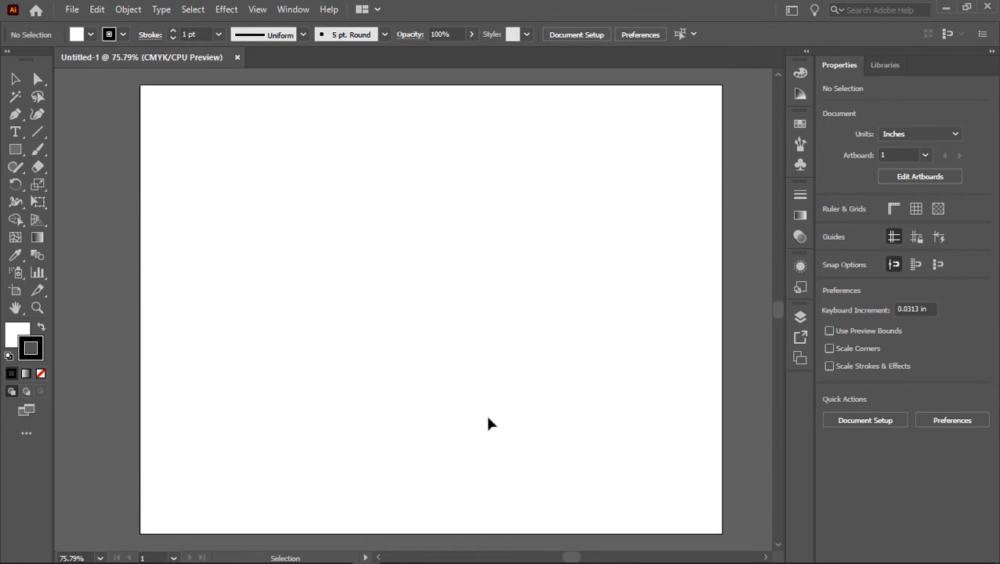
# Step: View the artboard at 100% zoom and then fit the whole artboard in the window
pyautogui.press('space')
pyautogui.moveTo(436, 372); pyautogui.dragTo(138, 2)
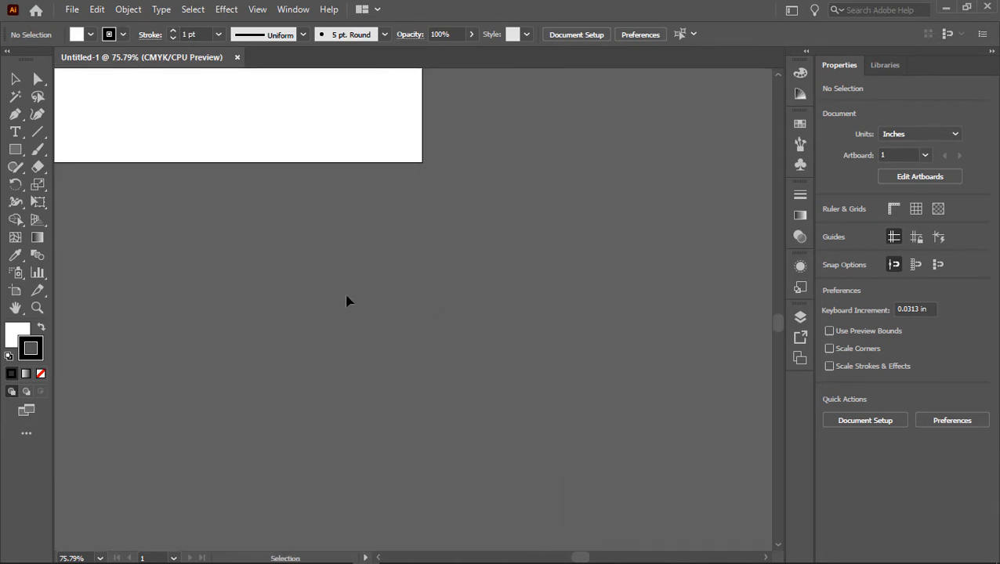
pyautogui.hotkey('ctrl', '0')
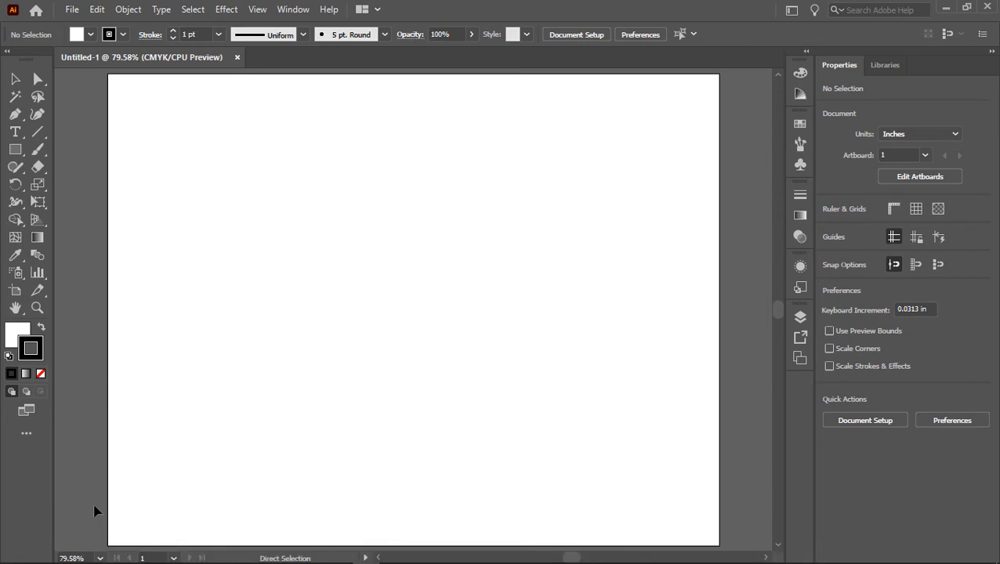
pyautogui.hotkey('ctrl', '1')
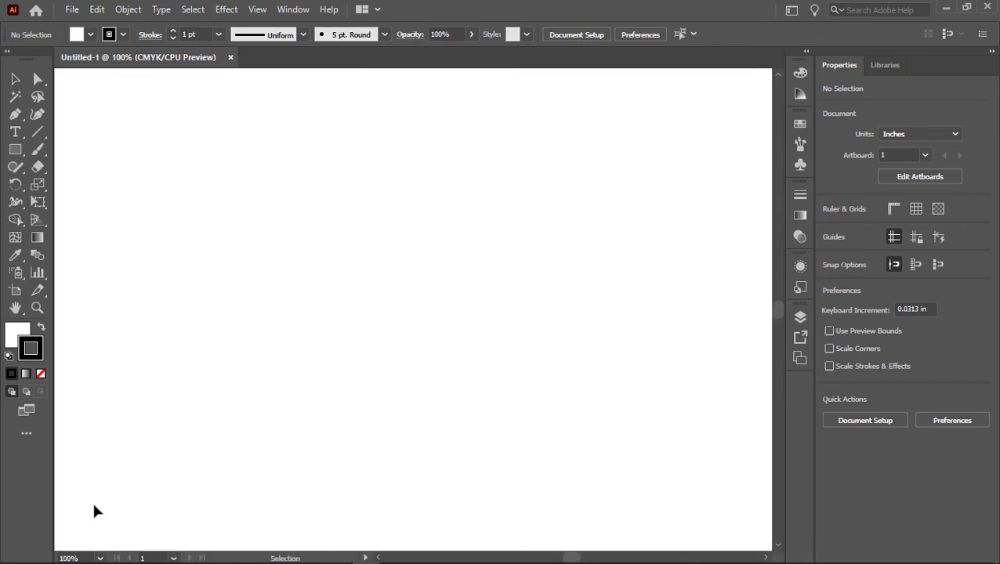
pyautogui.hotkey('ctrl', '0')
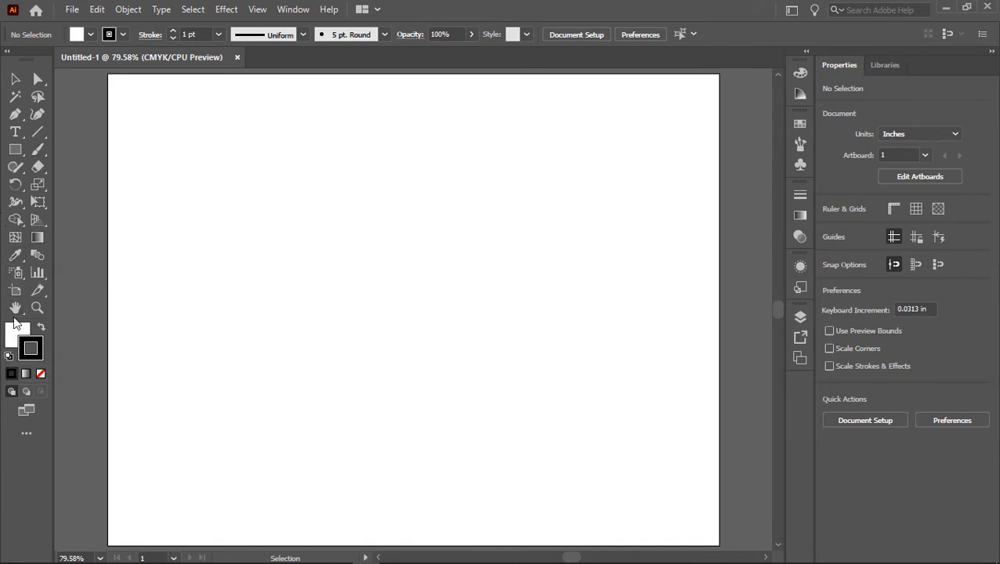
# Step: Examine the colour guide, gradient, stroke weight and graphic style options, then put them away
pyautogui.click(800, 124)
pyautogui.click(796, 96)
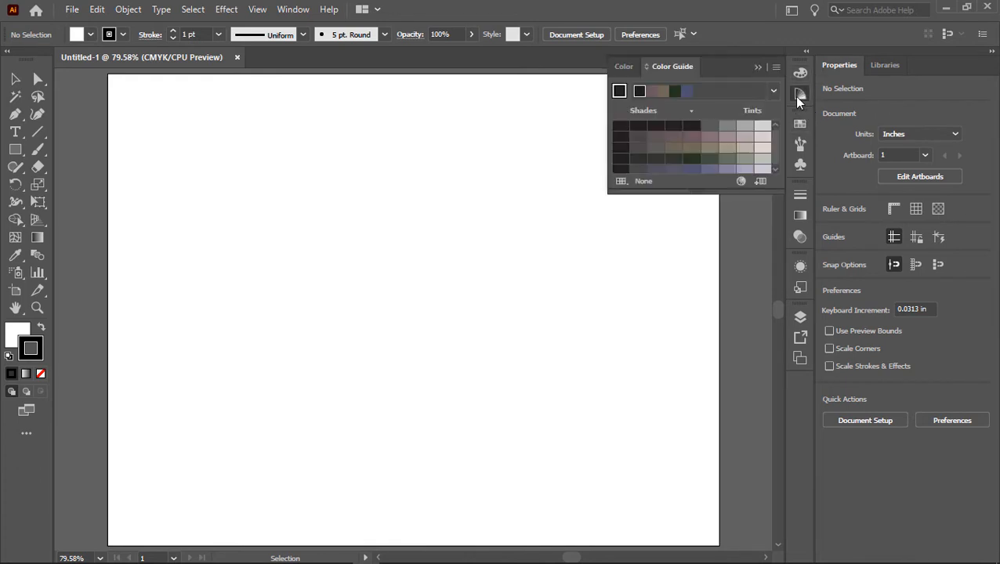
pyautogui.click(801, 218)
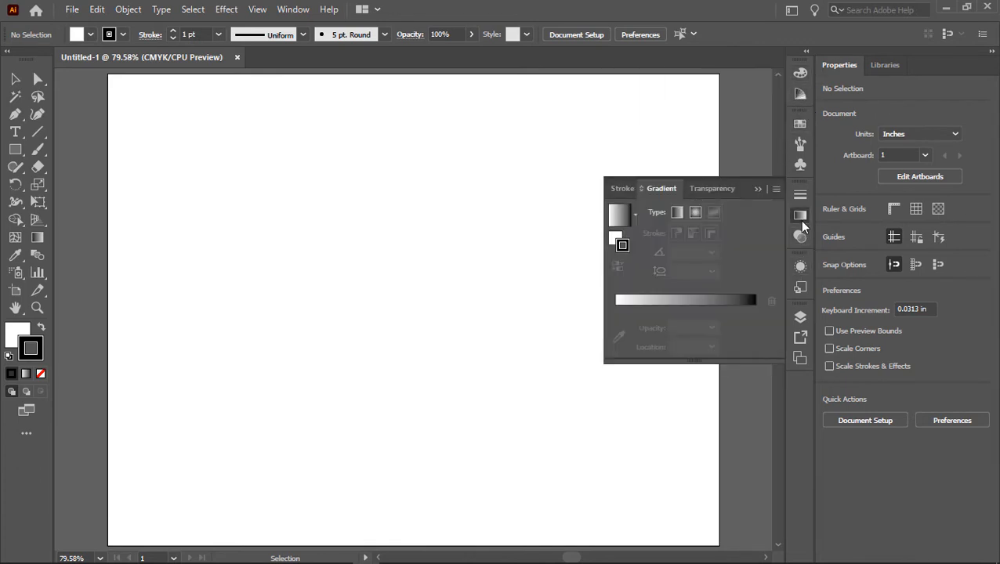
pyautogui.click(799, 197)
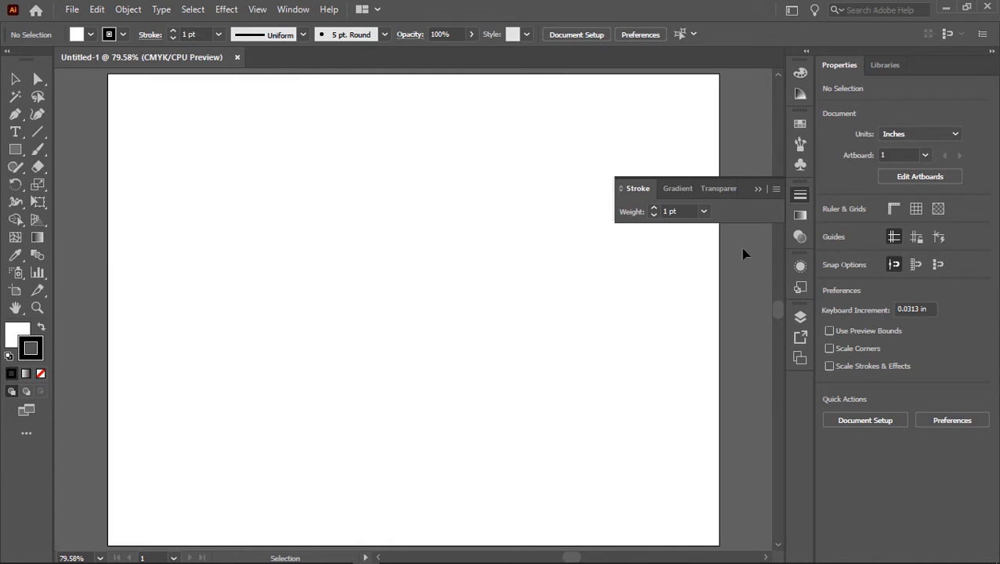
pyautogui.click(801, 288)
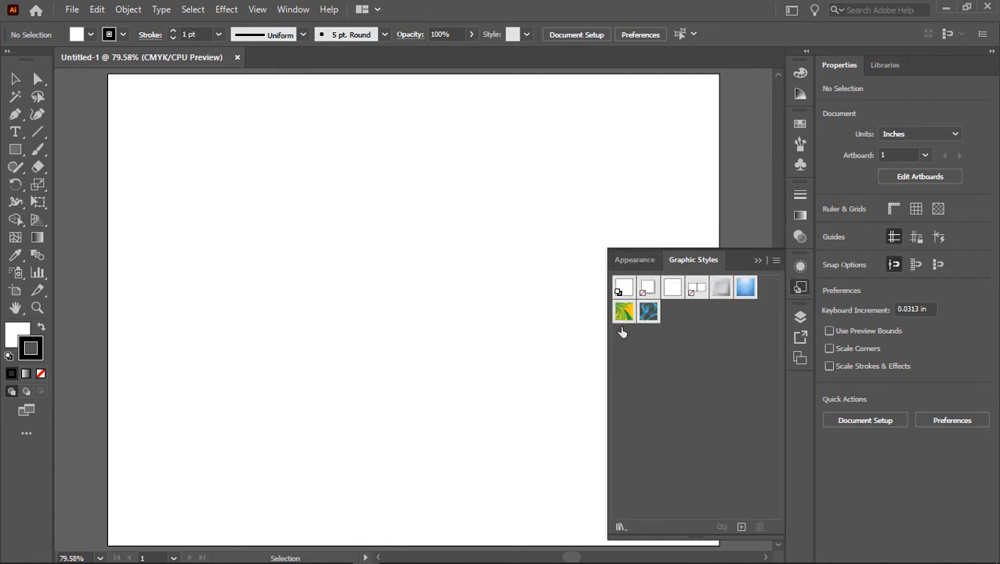
pyautogui.click(758, 263)
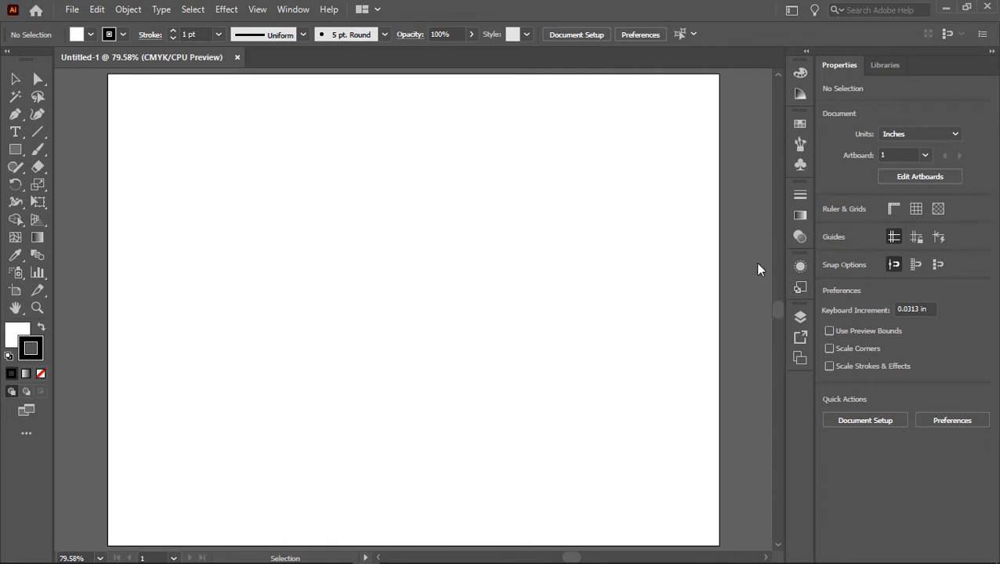
# Step: Rename the document's only layer as "background tmp"
pyautogui.click(799, 320)
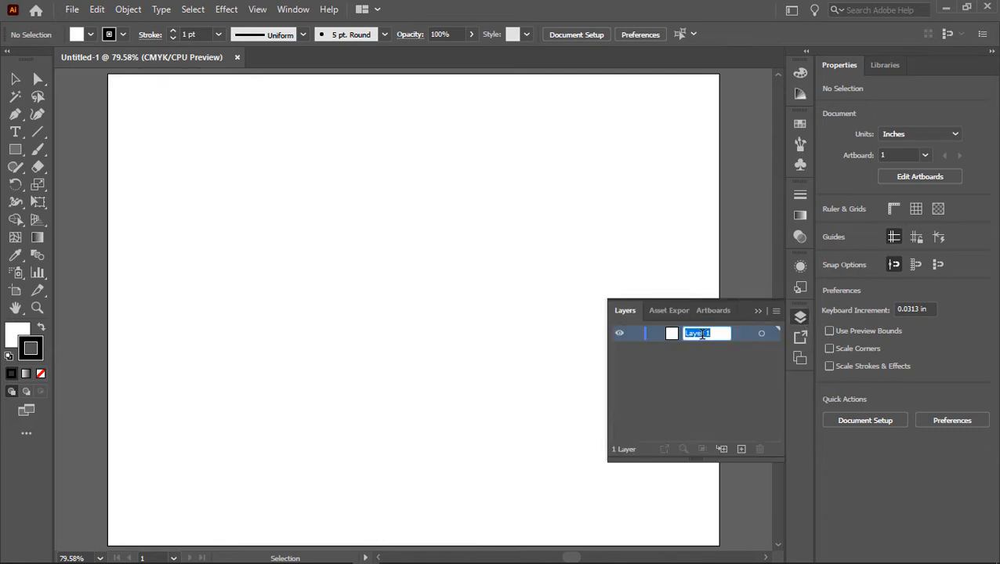
pyautogui.write('bac')
pyautogui.write('kground')
pyautogui.write(' tmp')
# Step: Add two layers named "star" and "text" above the background layer, and make the background layer active
pyautogui.click(743, 449)
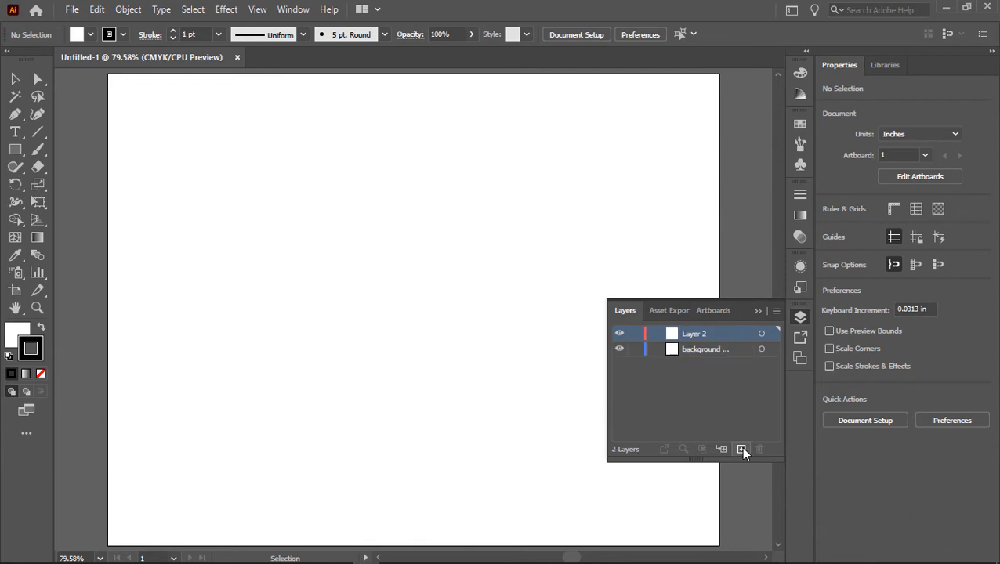
pyautogui.doubleClick(690, 333)
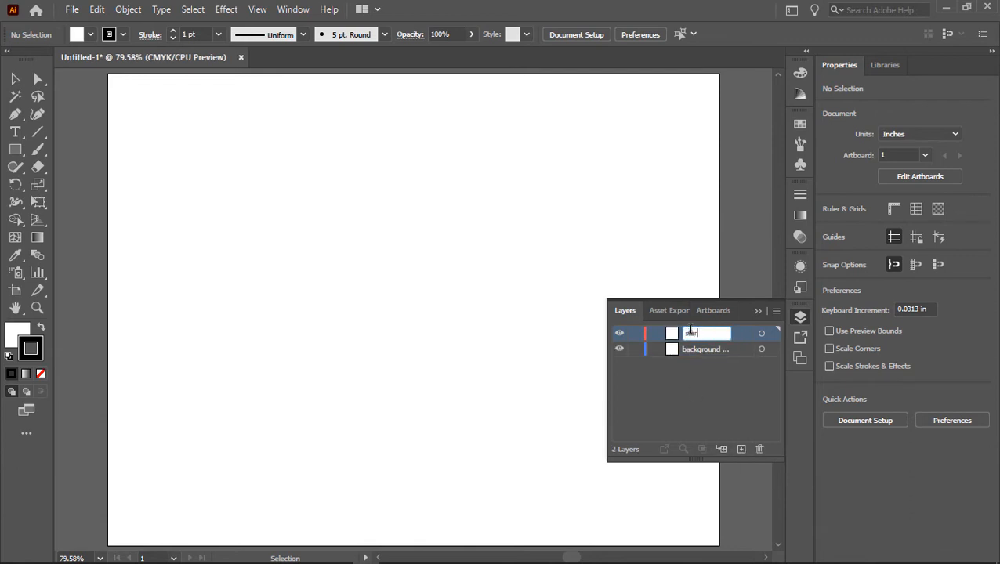
pyautogui.click(739, 450)
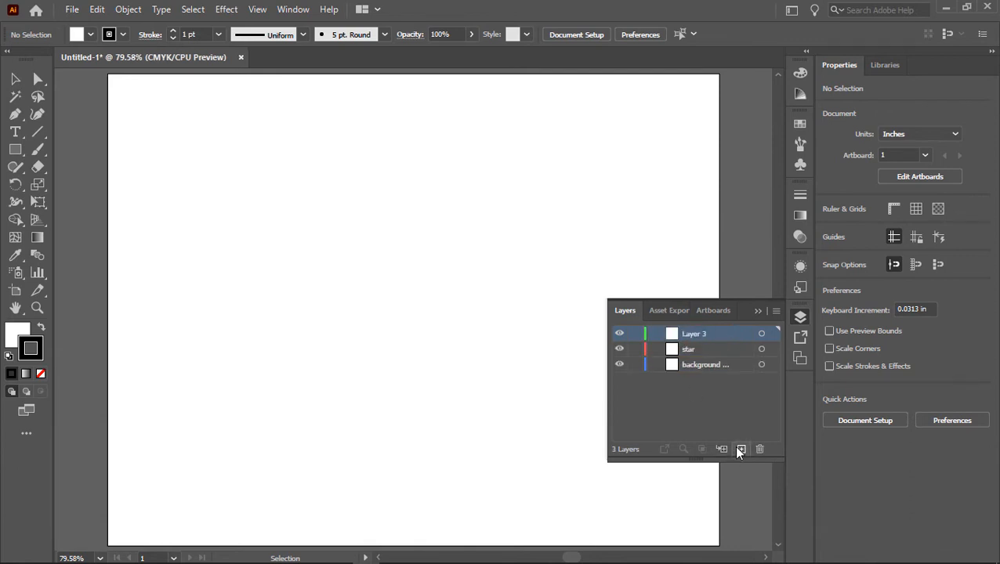
pyautogui.doubleClick(694, 334)
pyautogui.write('text')
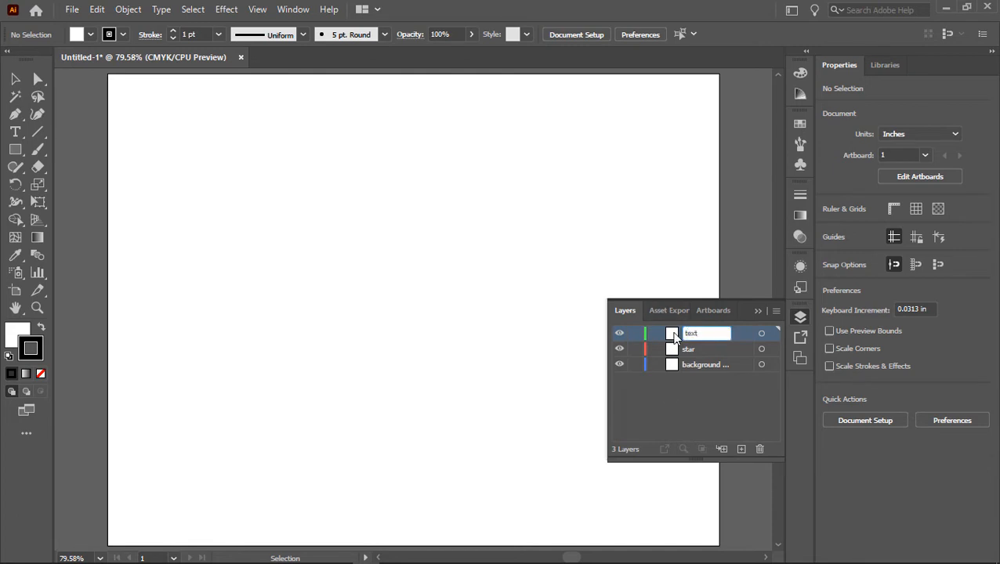
pyautogui.click(681, 365)
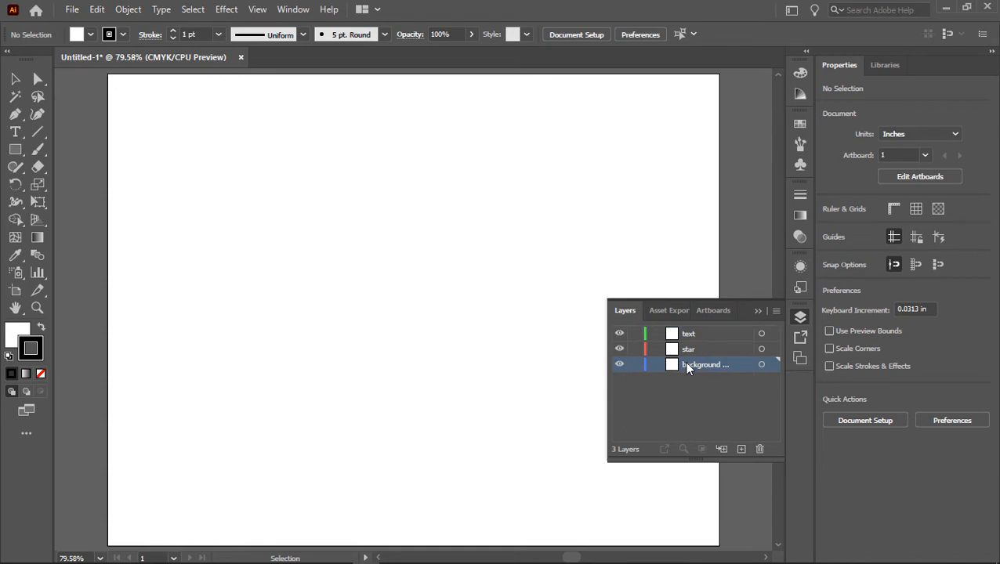
pyautogui.click(756, 312)
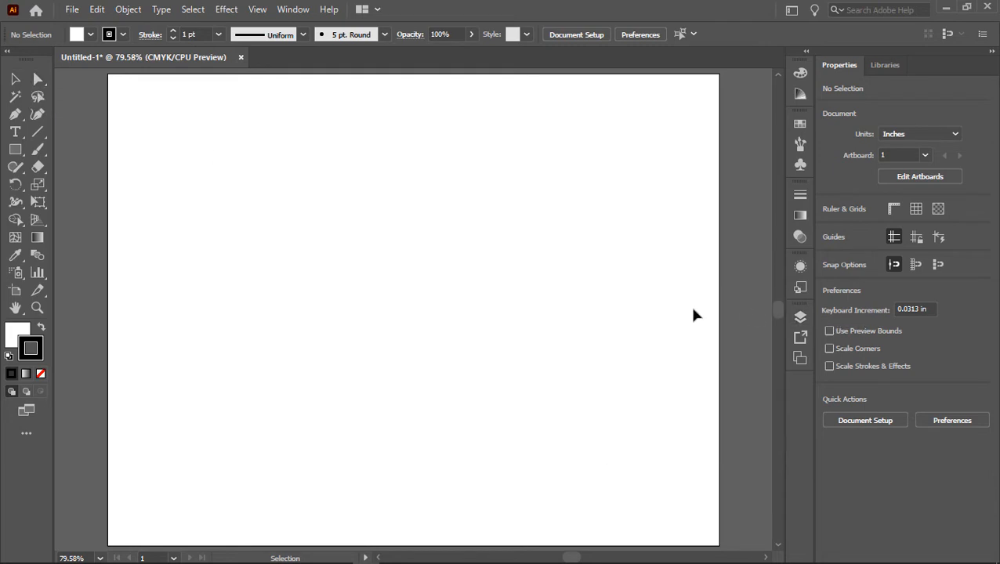
# Step: Tear off the Direct Selection tool group as a floating toolbar and place it over the upper part of the artboard
pyautogui.click(45, 89)
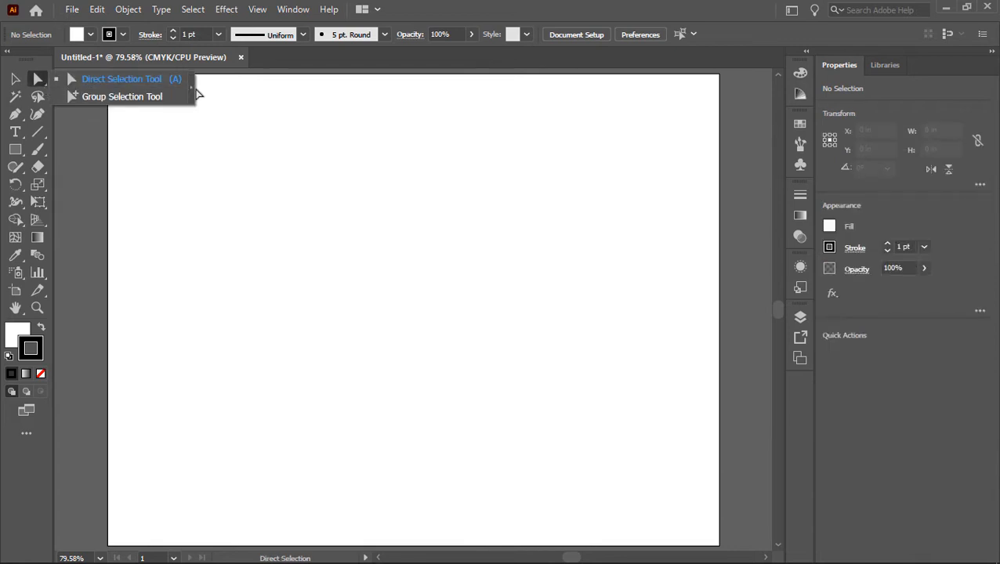
pyautogui.click(192, 97)
pyautogui.moveTo(76, 95); pyautogui.dragTo(379, 98)
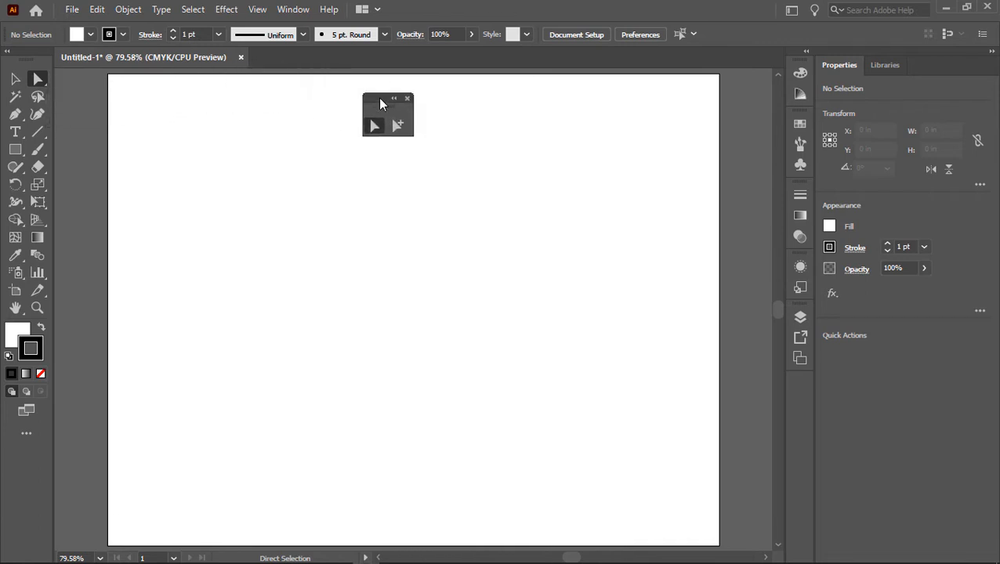
# Step: Tear off the Pen tool group as a floating toolbar and attach it beside the floating Direct Selection toolbar
pyautogui.click(15, 115)
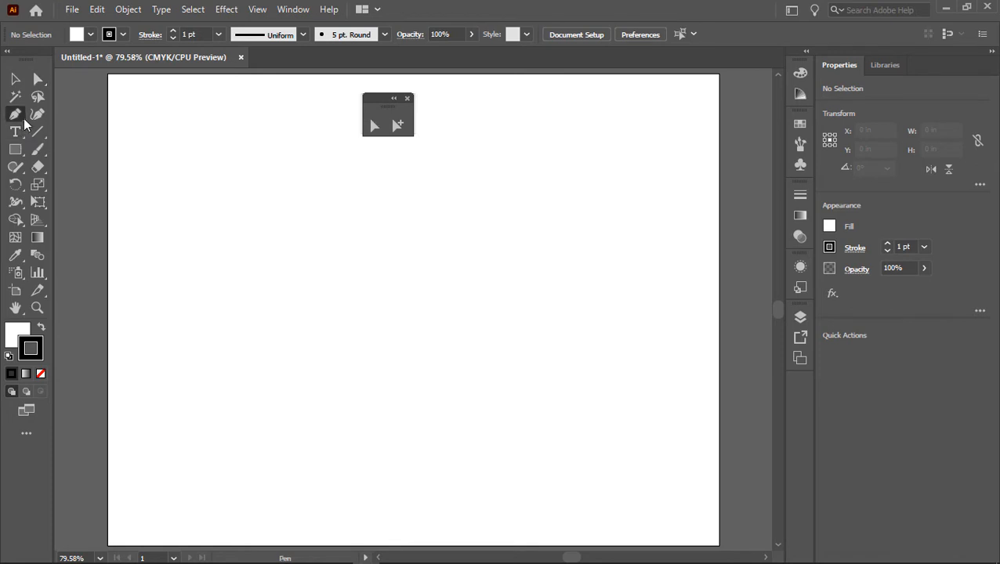
pyautogui.click(24, 120)
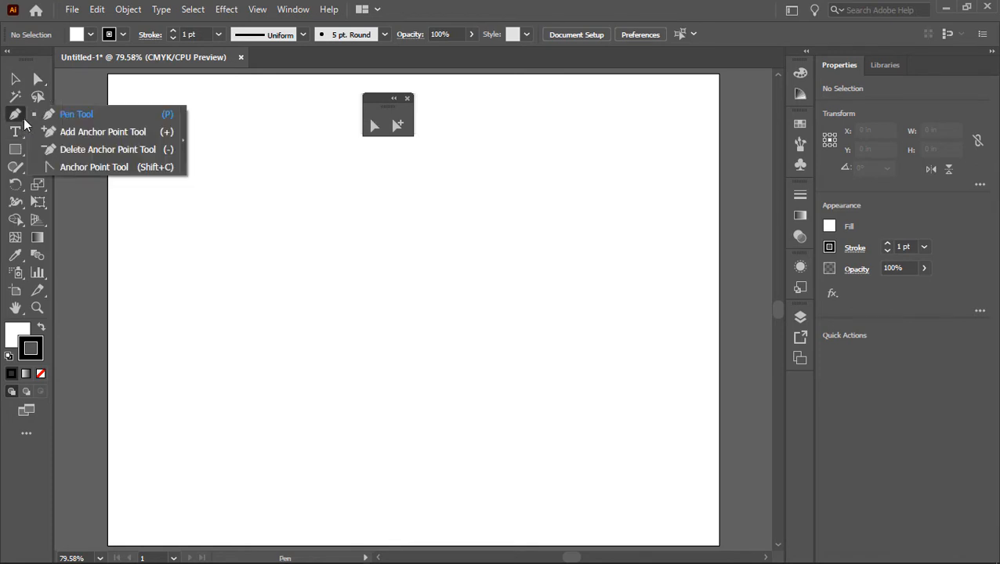
pyautogui.click(183, 134)
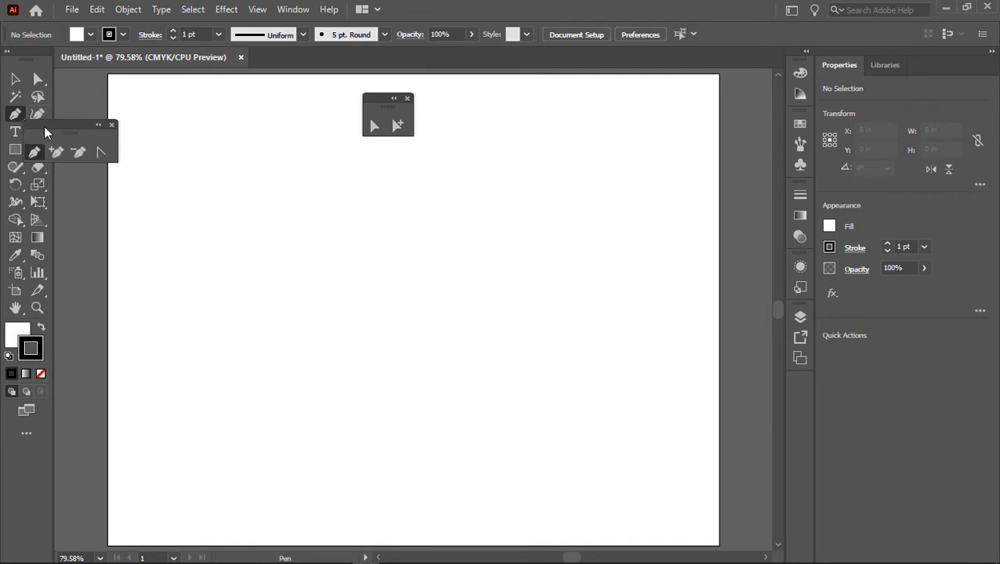
pyautogui.moveTo(44, 125); pyautogui.dragTo(293, 104)
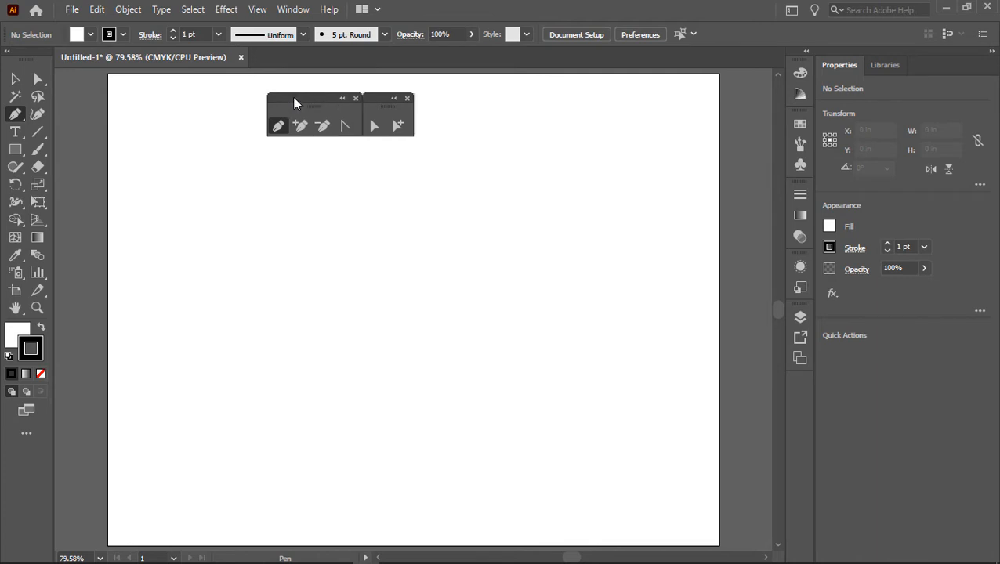
# Step: Tear off the Type tool group and line up the type, pen and direct selection toolbars in one row along the artboard's upper edge
pyautogui.click(19, 135)
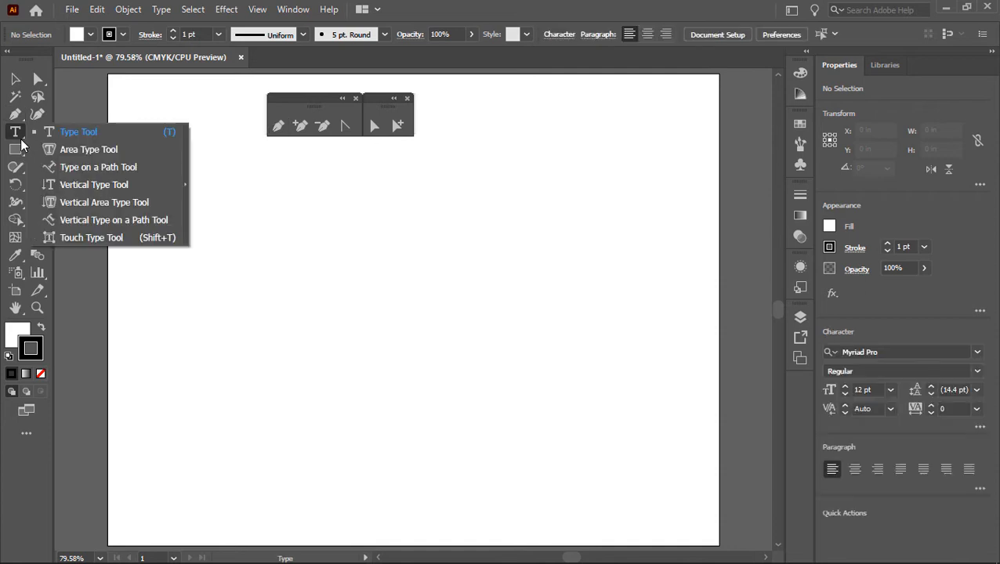
pyautogui.click(185, 184)
pyautogui.moveTo(87, 146); pyautogui.dragTo(124, 77)
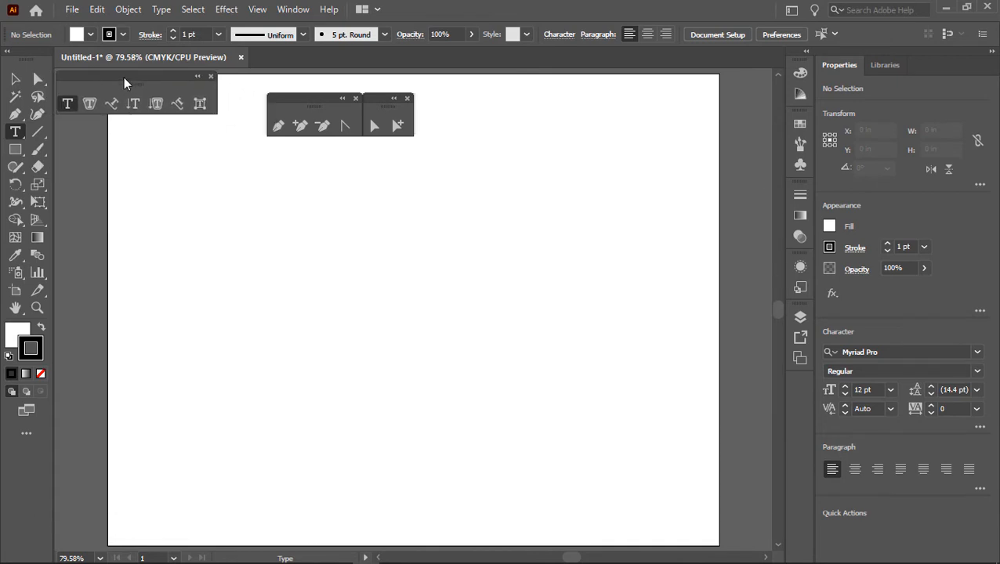
pyautogui.moveTo(275, 104); pyautogui.dragTo(220, 79)
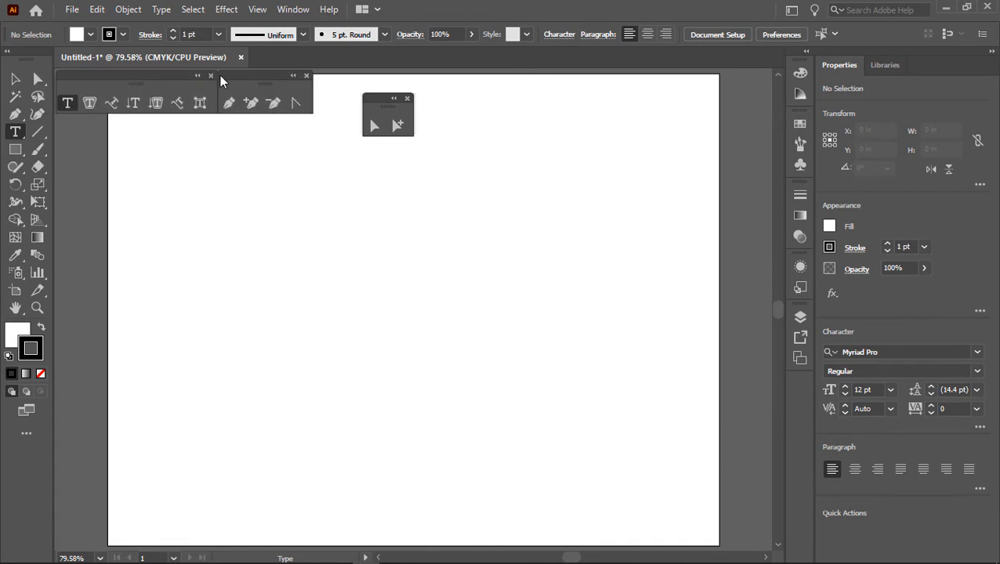
pyautogui.moveTo(367, 101); pyautogui.dragTo(319, 81)
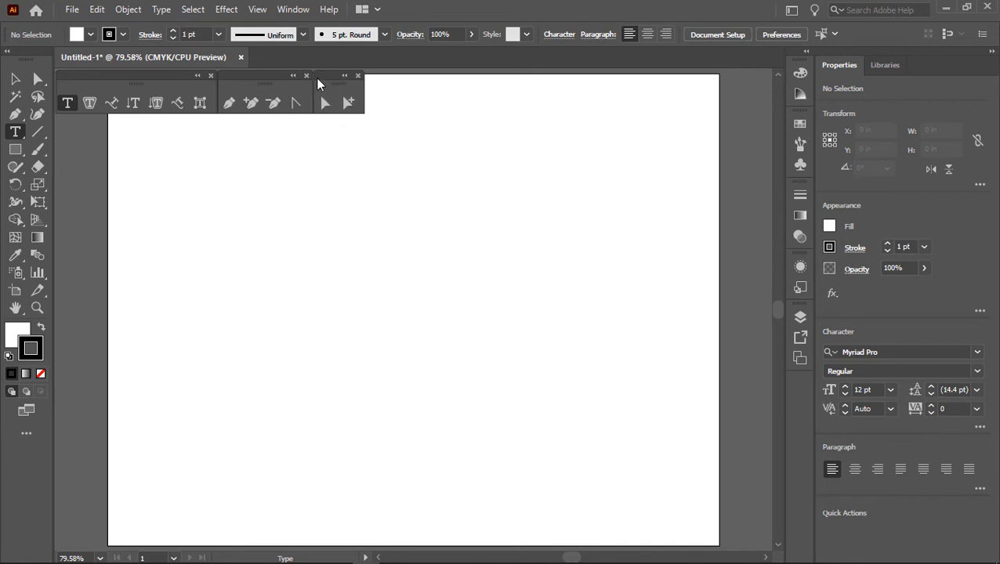
# Step: Save the current layout as a new workspace named "Platt's Logo"
pyautogui.click(290, 10)
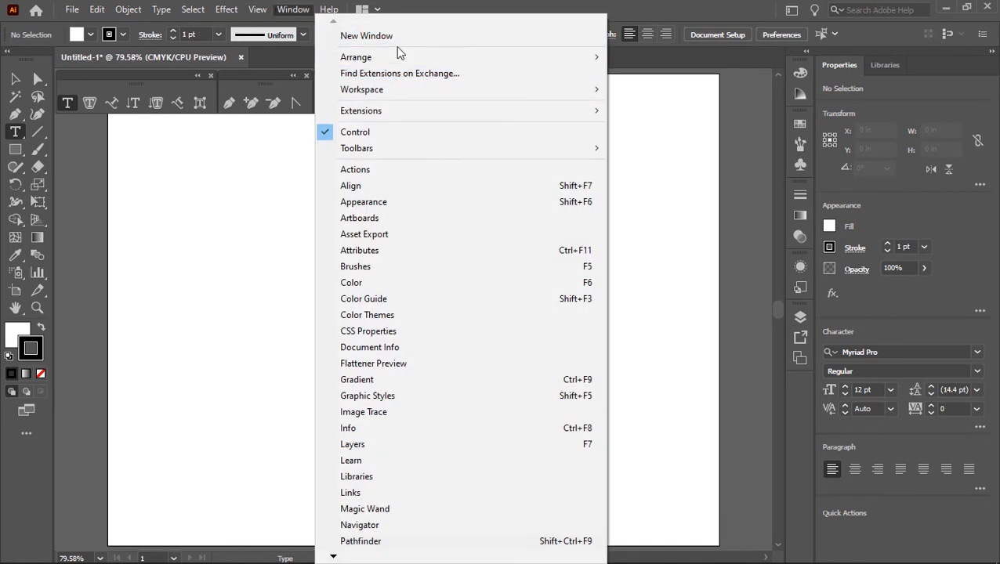
pyautogui.moveTo(380, 93)
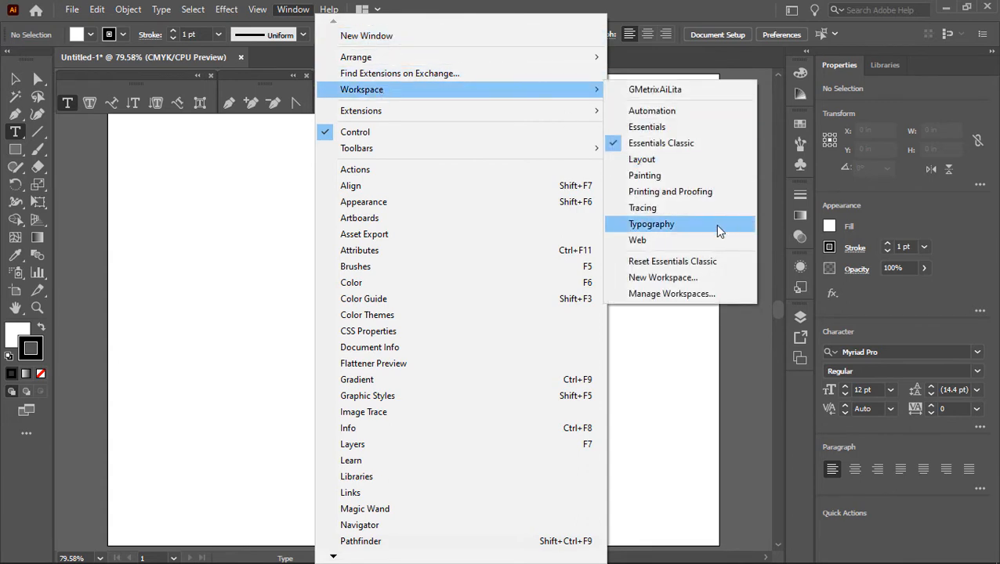
pyautogui.click(681, 278)
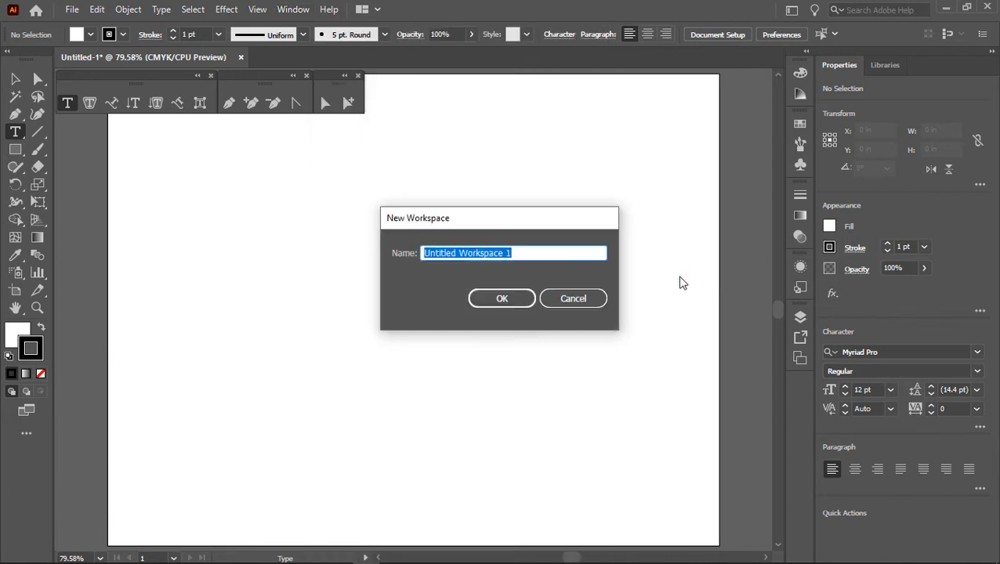
pyautogui.write("Platt's Logo")
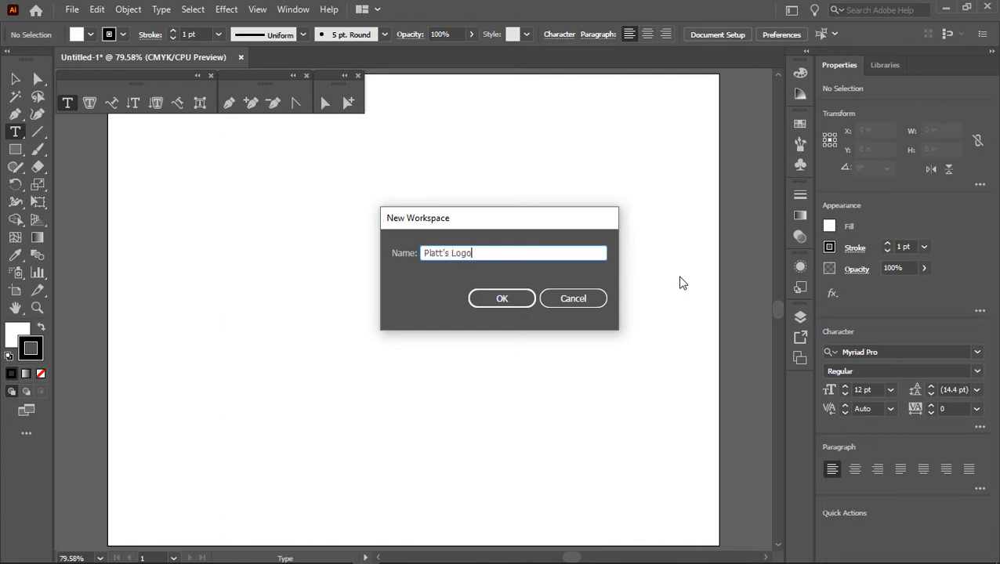
pyautogui.click(503, 299)
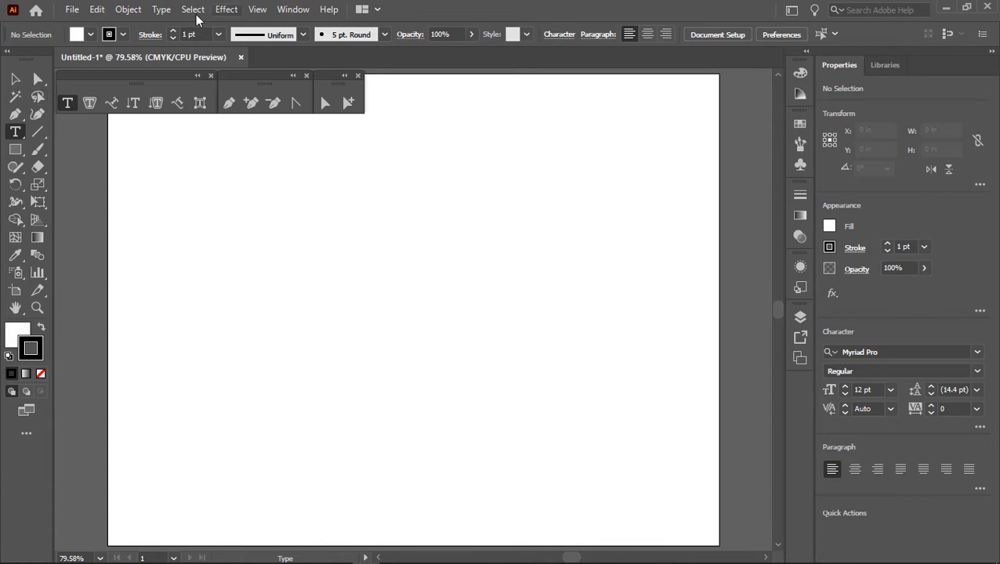
# Step: Switch to the Automation workspace and then to the Essentials Classic workspace
pyautogui.click(301, 14)
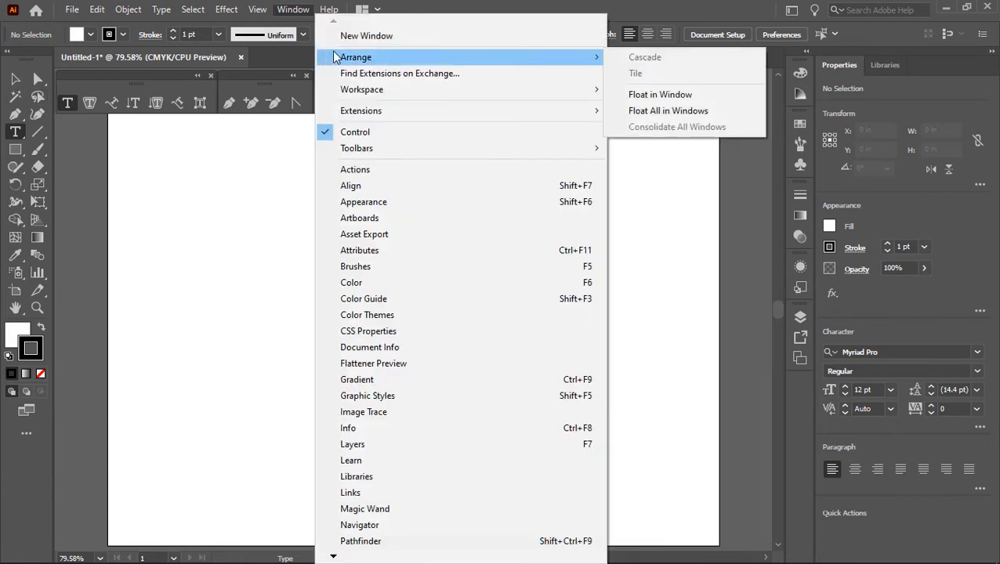
pyautogui.moveTo(345, 90)
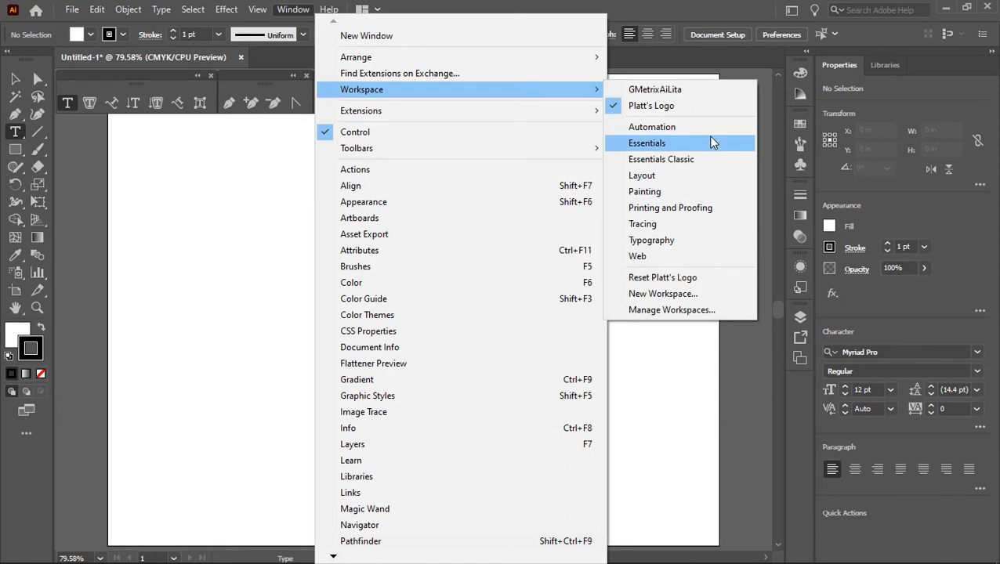
pyautogui.click(679, 127)
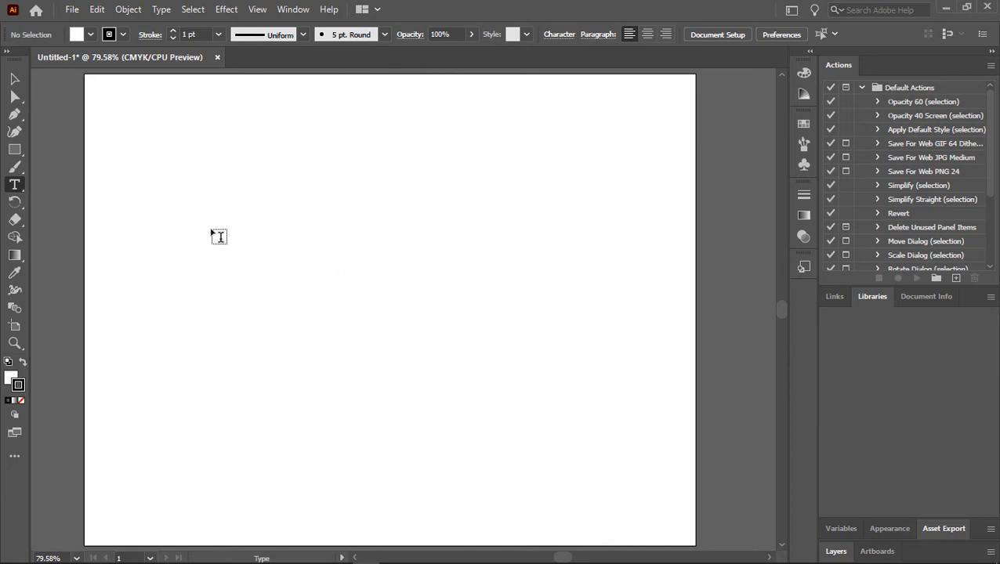
pyautogui.click(289, 10)
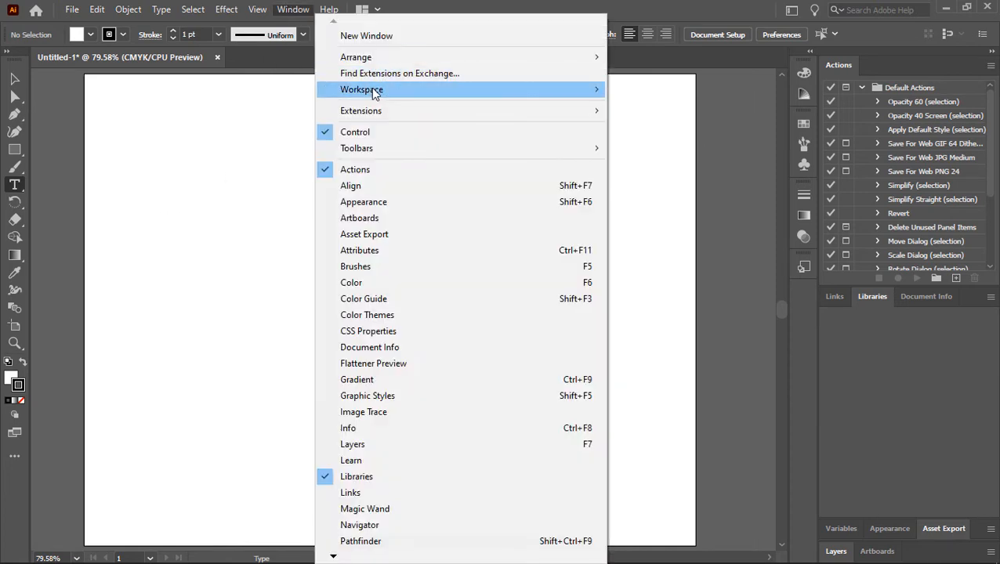
pyautogui.moveTo(372, 91)
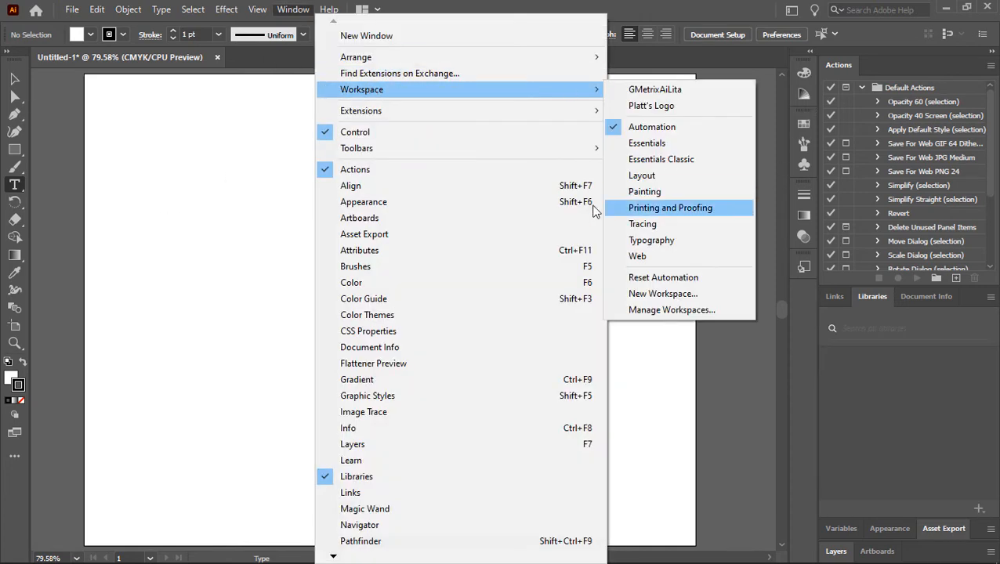
pyautogui.click(672, 126)
pyautogui.click(299, 11)
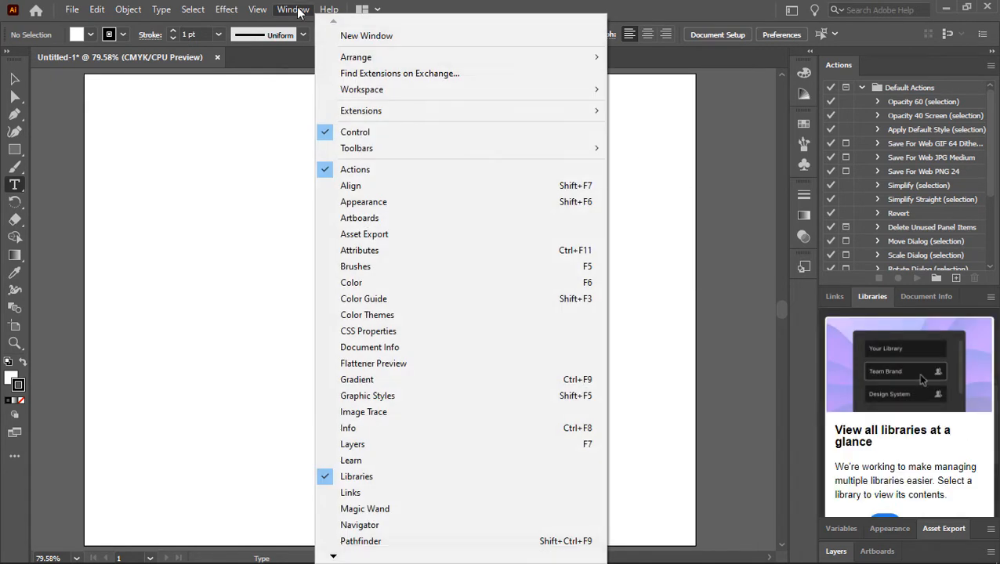
pyautogui.moveTo(386, 91)
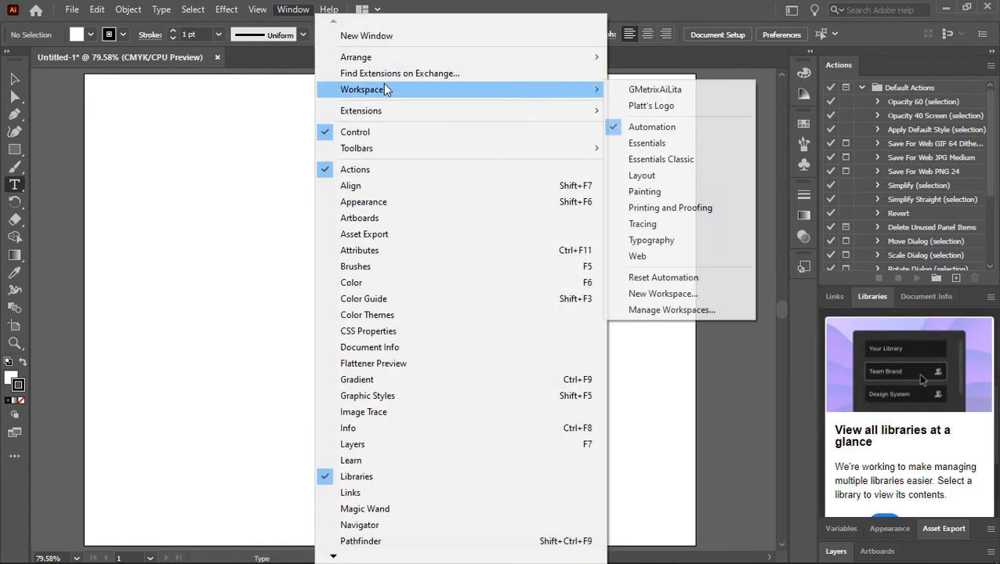
pyautogui.click(673, 161)
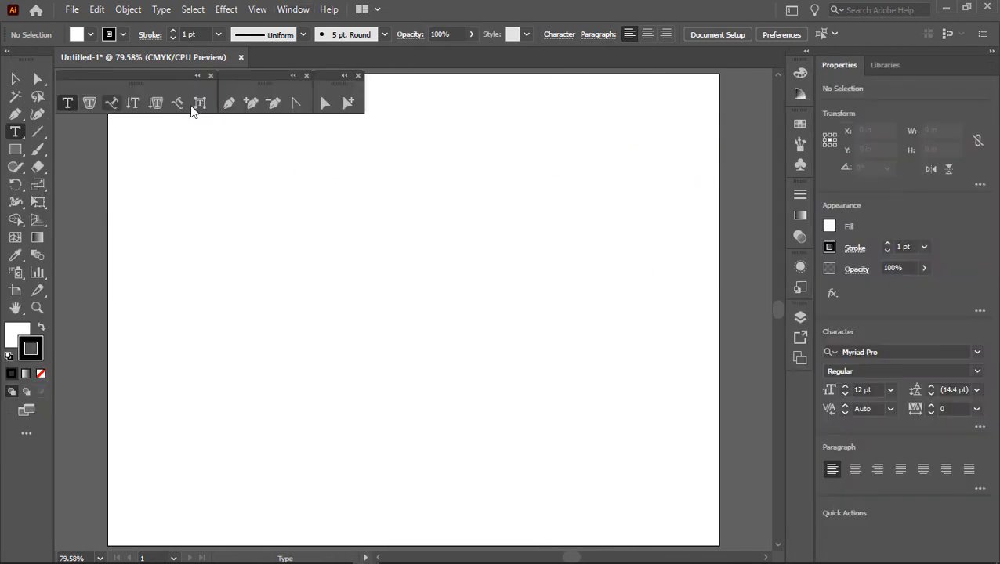
# Step: Switch back to the saved "Platt's Logo" workspace
pyautogui.click(295, 11)
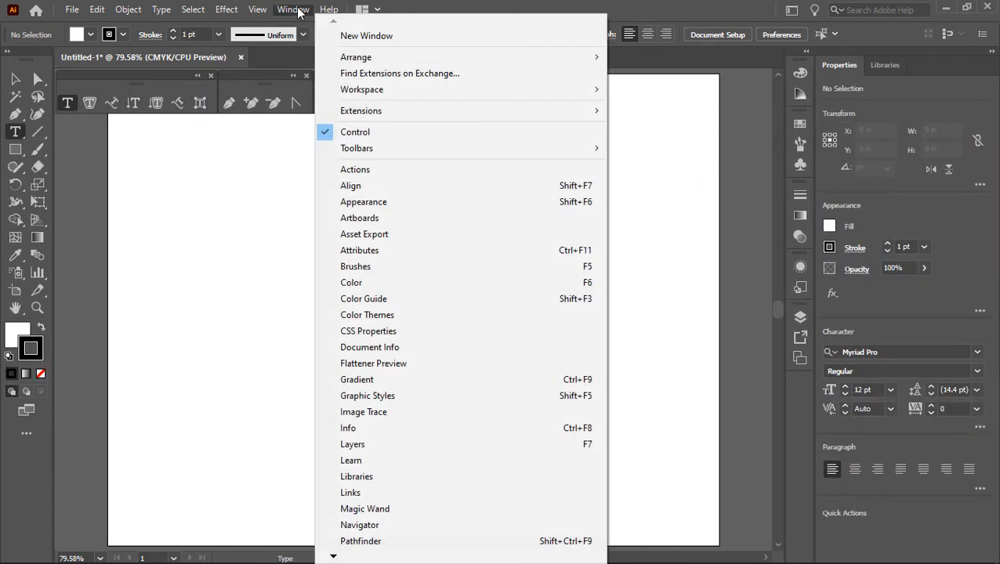
pyautogui.moveTo(362, 93)
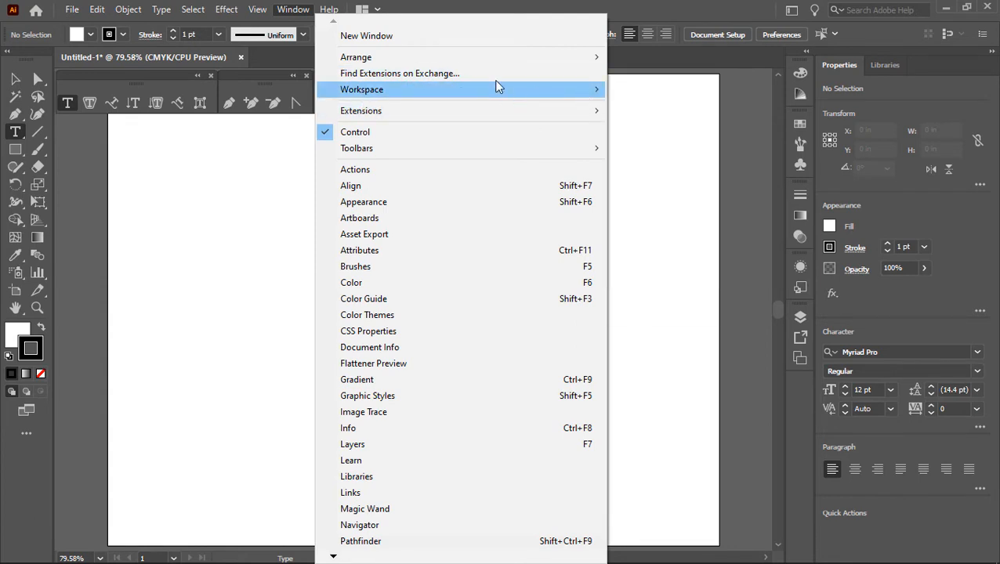
pyautogui.moveTo(567, 92)
pyautogui.click(690, 102)
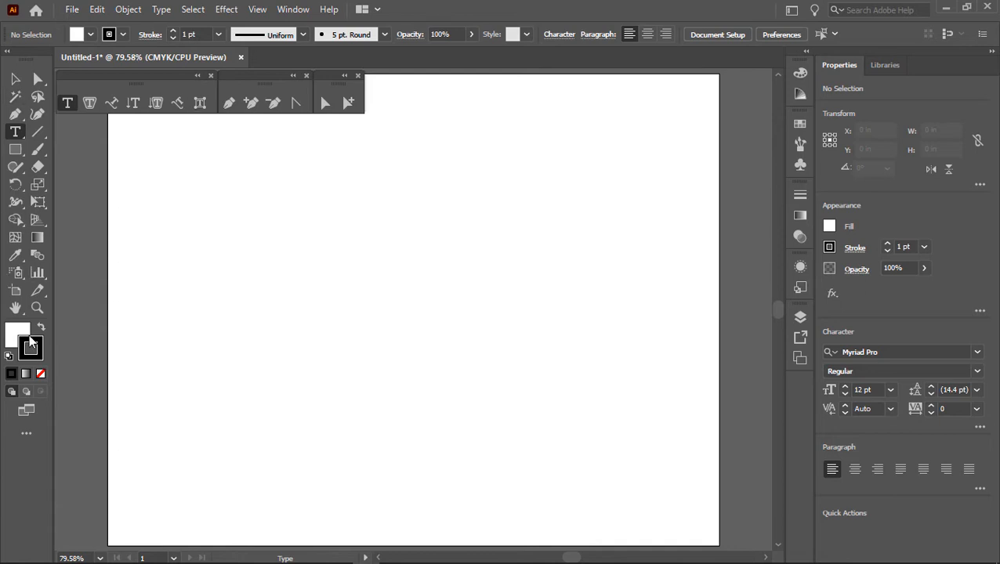
# Step: Set the fill colour to red with the hex value ed1c24
pyautogui.click(11, 338)
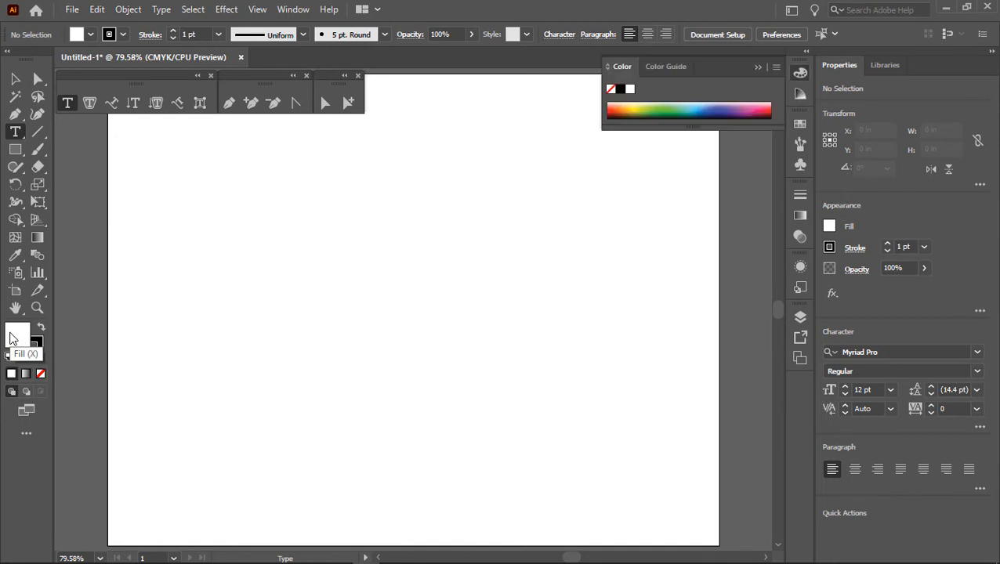
pyautogui.doubleClick(11, 337)
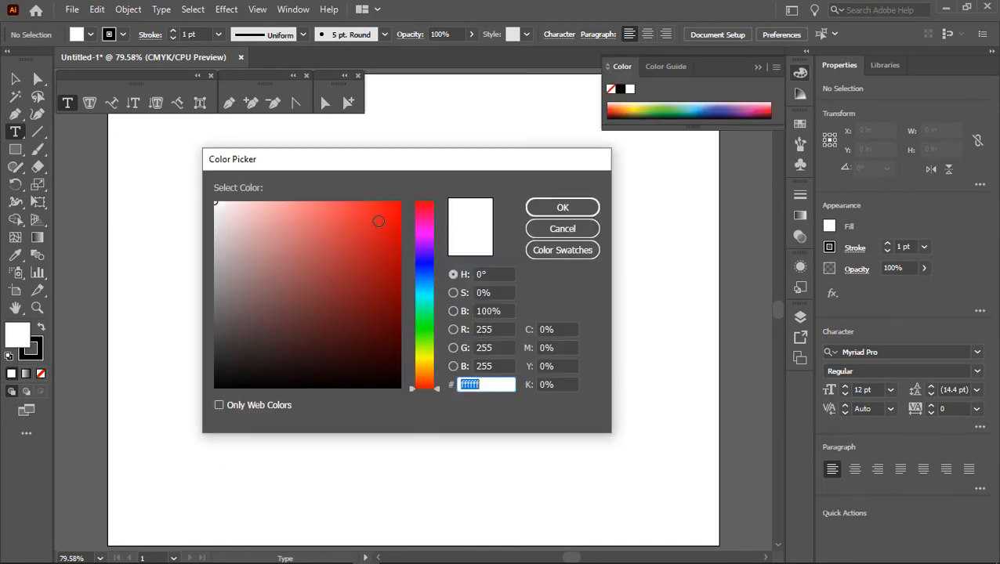
pyautogui.write('ed1c24')
pyautogui.click(547, 208)
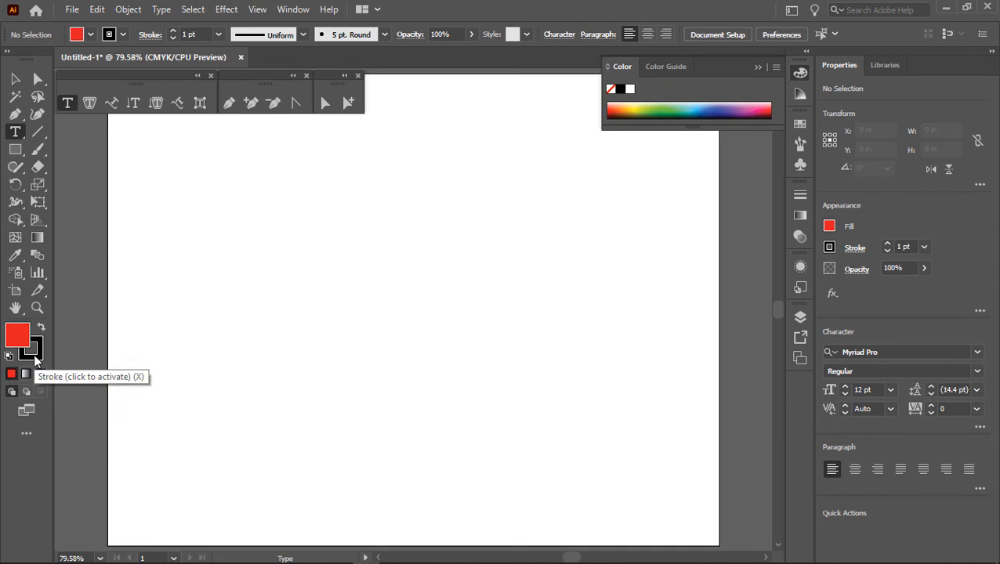
# Step: Change the "background tmp" layer's identifying colour to Yellow
pyautogui.click(800, 317)
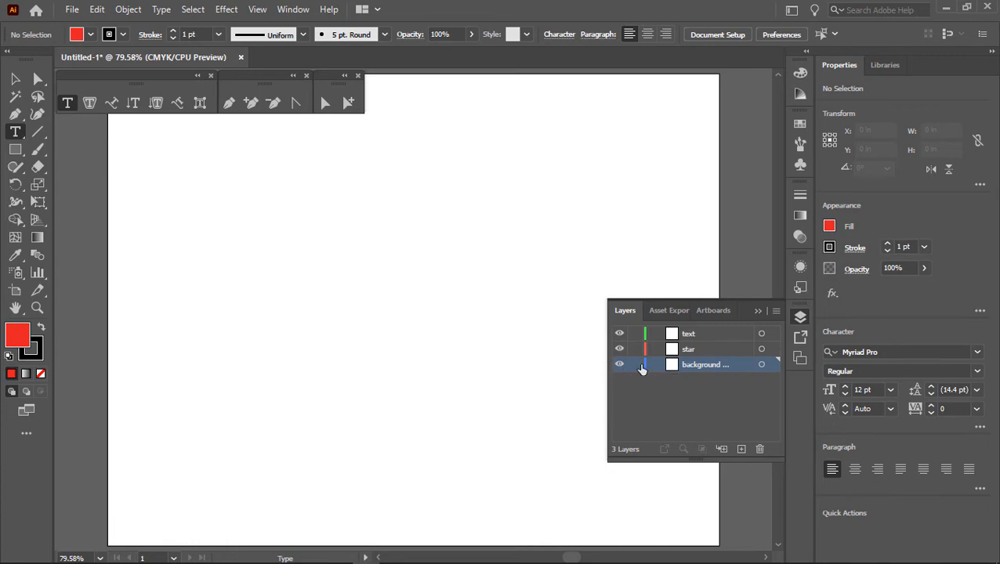
pyautogui.doubleClick(715, 365)
pyautogui.doubleClick(732, 364)
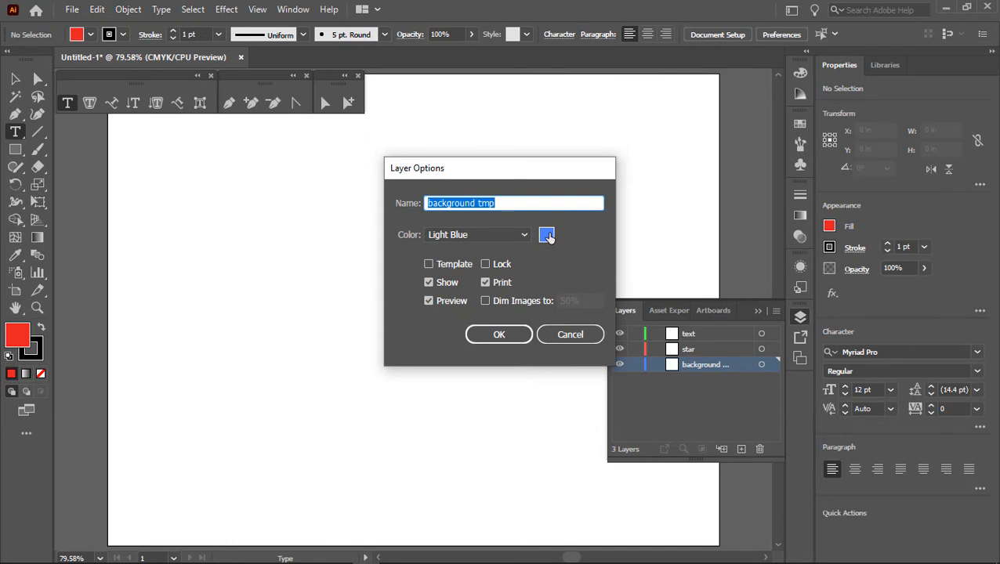
pyautogui.click(459, 236)
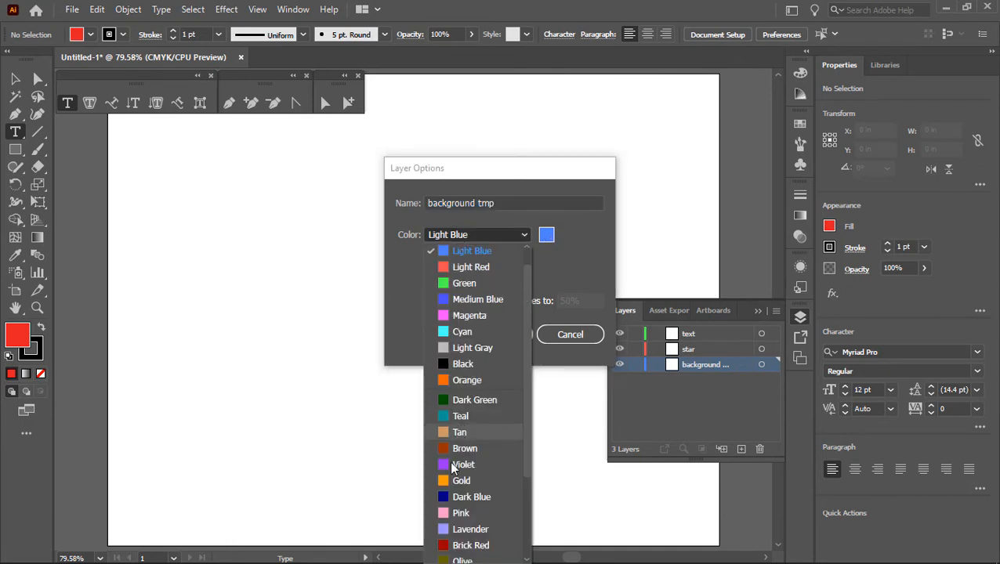
pyautogui.scroll(-3, 463, 511)
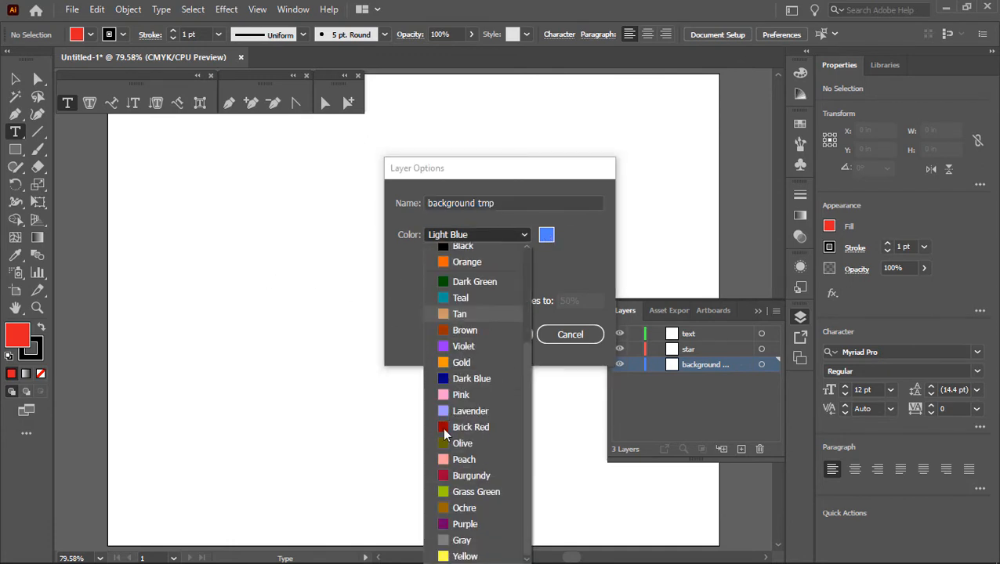
pyautogui.click(468, 558)
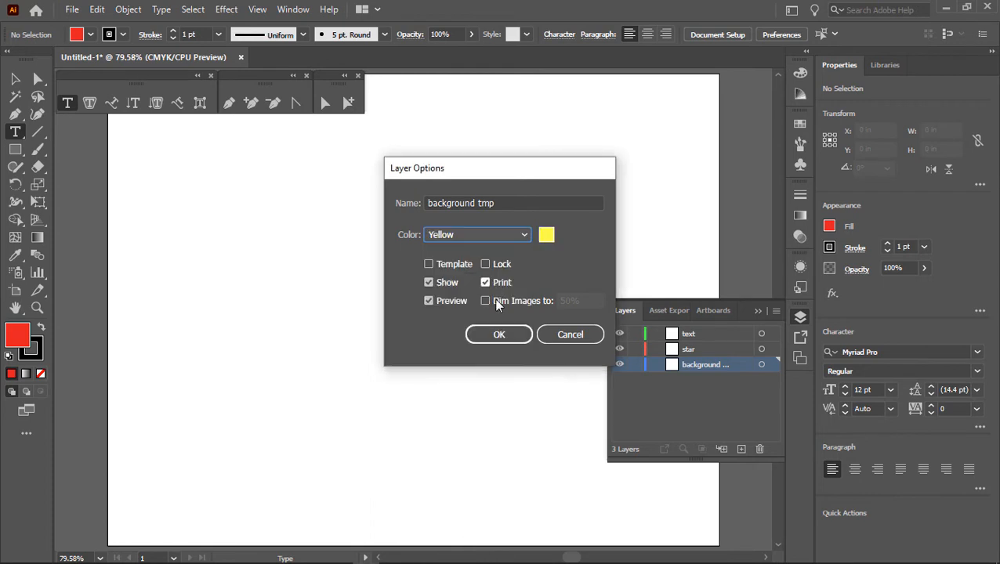
pyautogui.click(497, 335)
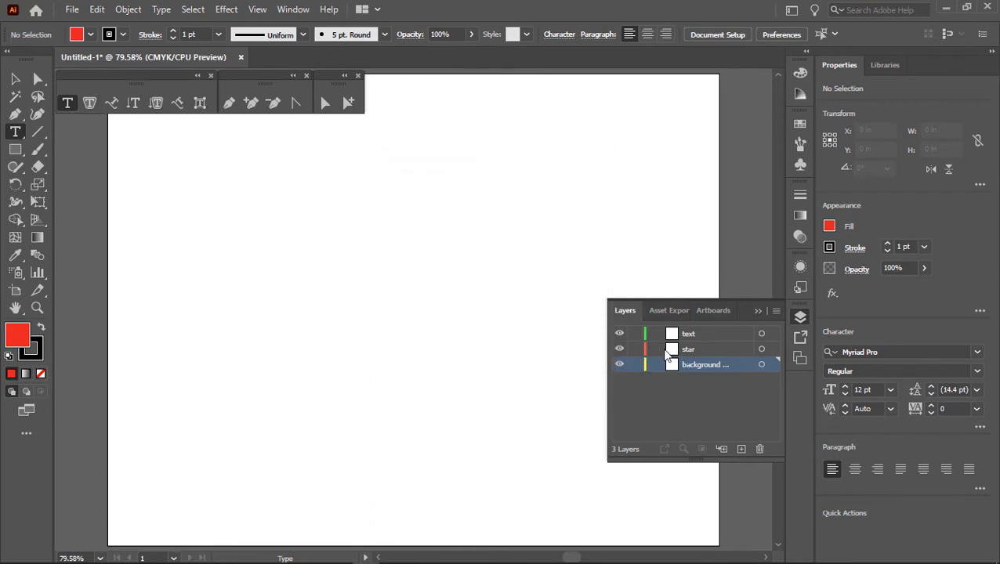
# Step: Draw a closed twelve-point irregular polygon with a small lower-left notch on the artboard using the Pen tool
pyautogui.click(228, 104)
pyautogui.click(251, 300)
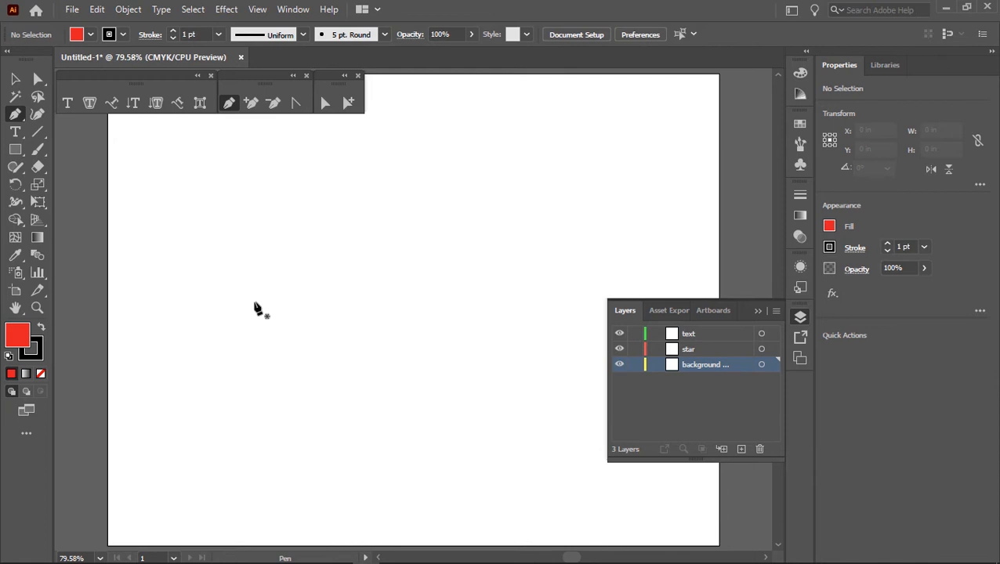
pyautogui.click(294, 239)
pyautogui.click(374, 218)
pyautogui.click(454, 280)
pyautogui.click(470, 336)
pyautogui.click(455, 399)
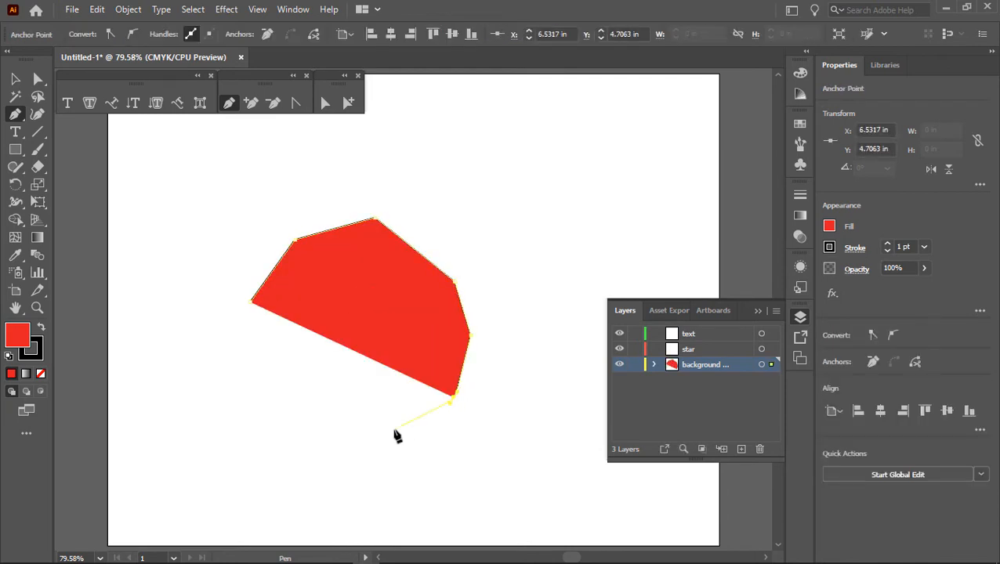
pyautogui.click(396, 429)
pyautogui.click(337, 431)
pyautogui.click(279, 405)
pyautogui.click(280, 377)
pyautogui.click(245, 367)
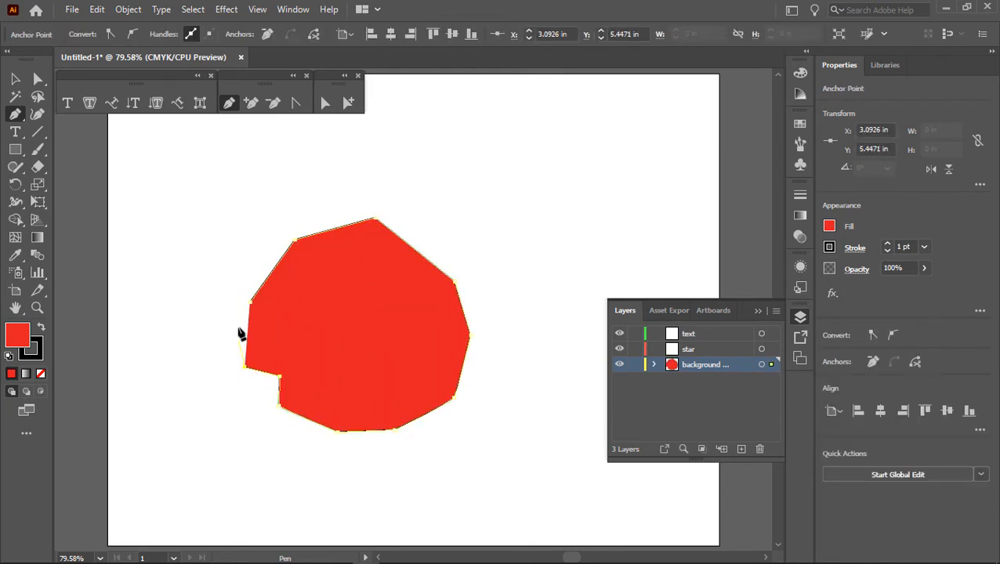
pyautogui.click(240, 324)
pyautogui.click(251, 301)
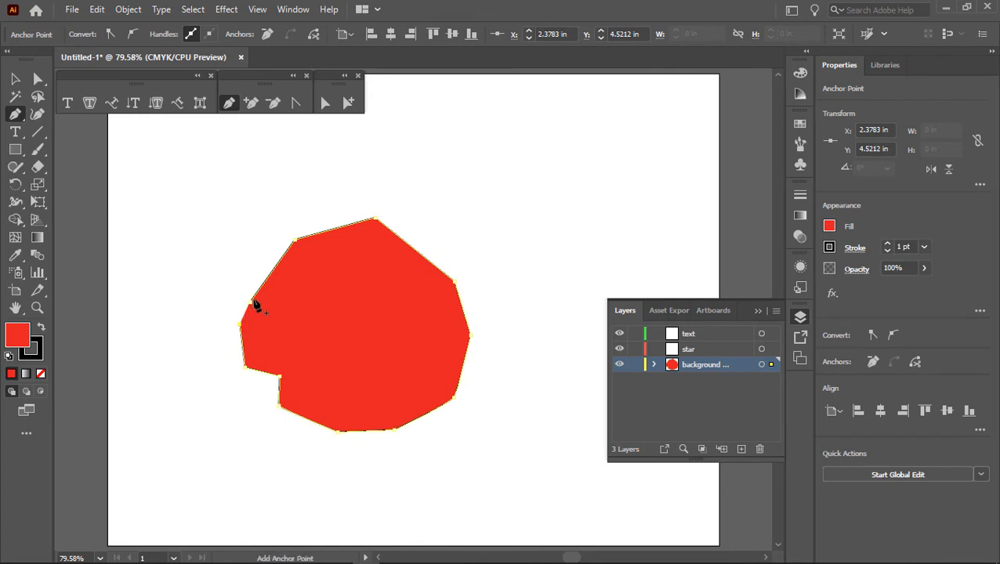
pyautogui.click(252, 301)
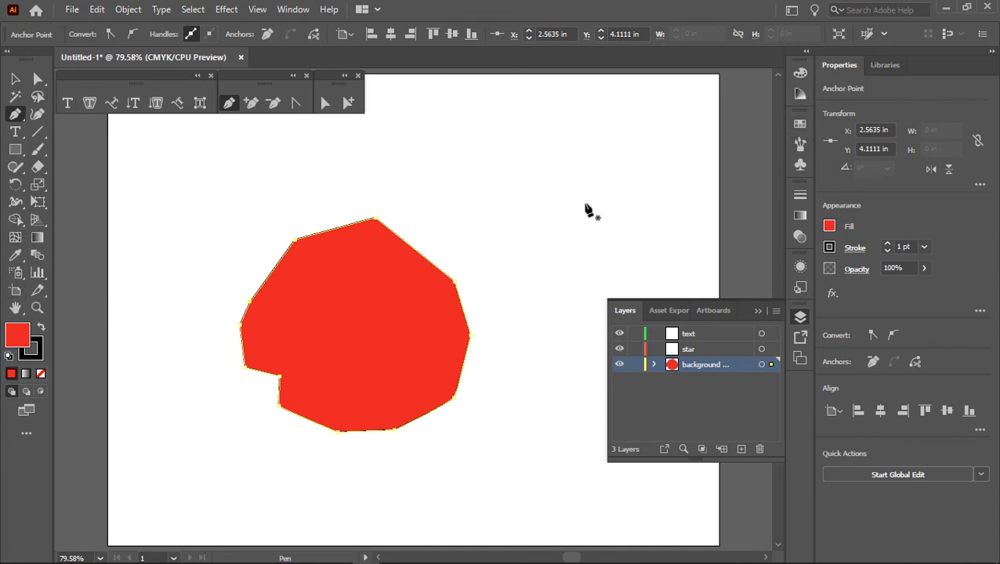
# Step: Fill the polygon with a light blue swatch, set its stroke weight to 8 pt, and deselect it
pyautogui.click(801, 123)
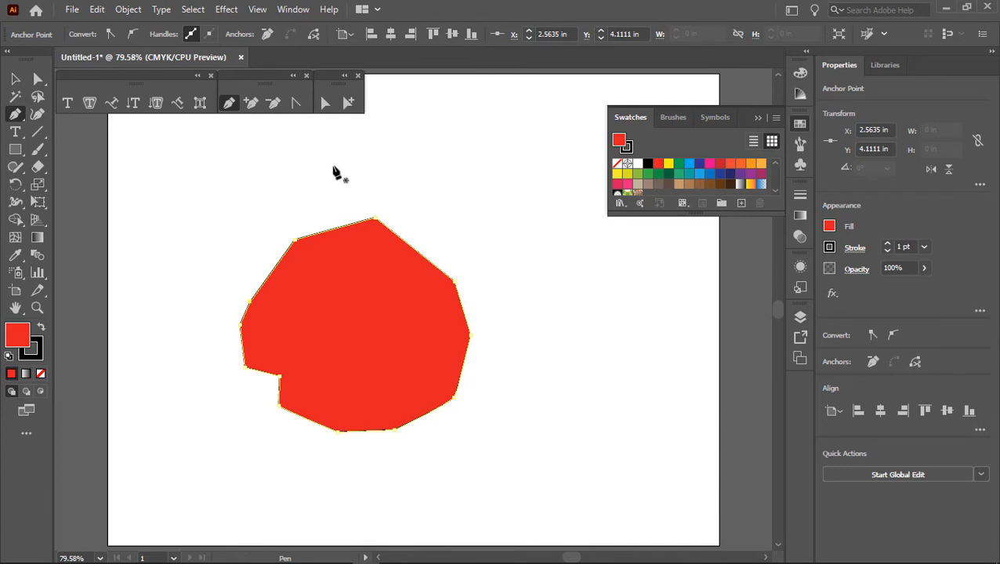
pyautogui.click(689, 163)
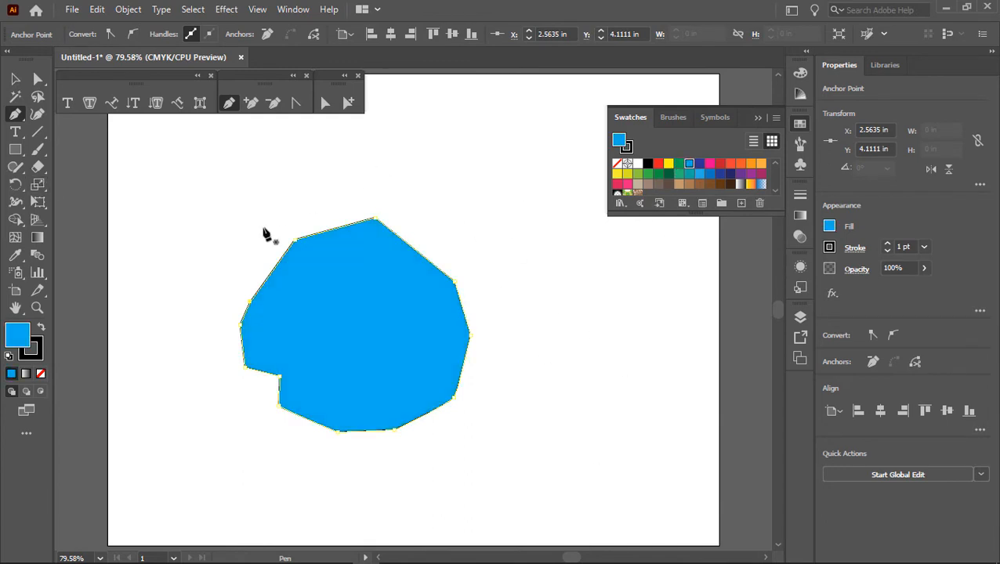
pyautogui.click(800, 196)
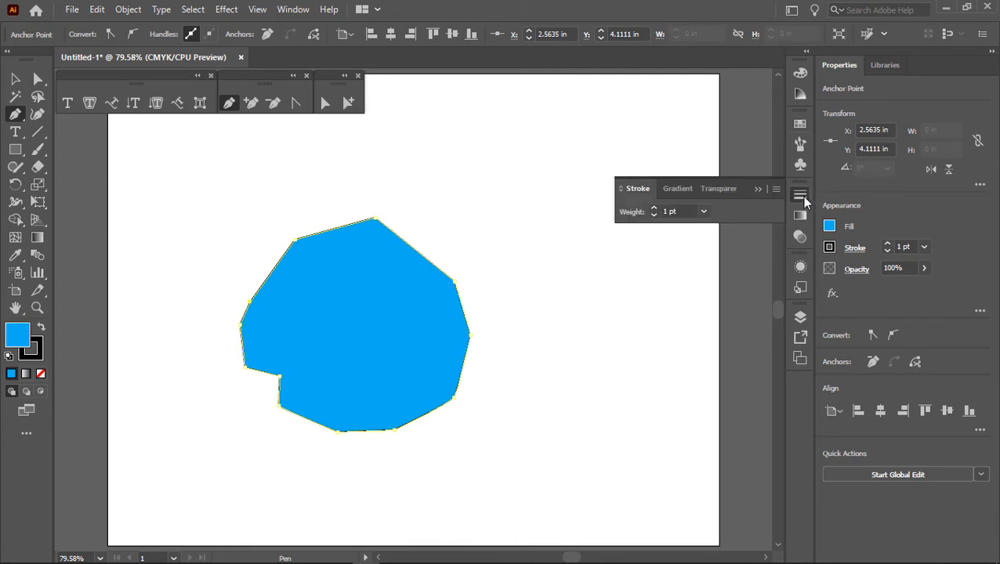
pyautogui.click(703, 212)
pyautogui.click(720, 313)
pyautogui.click(704, 211)
pyautogui.click(721, 379)
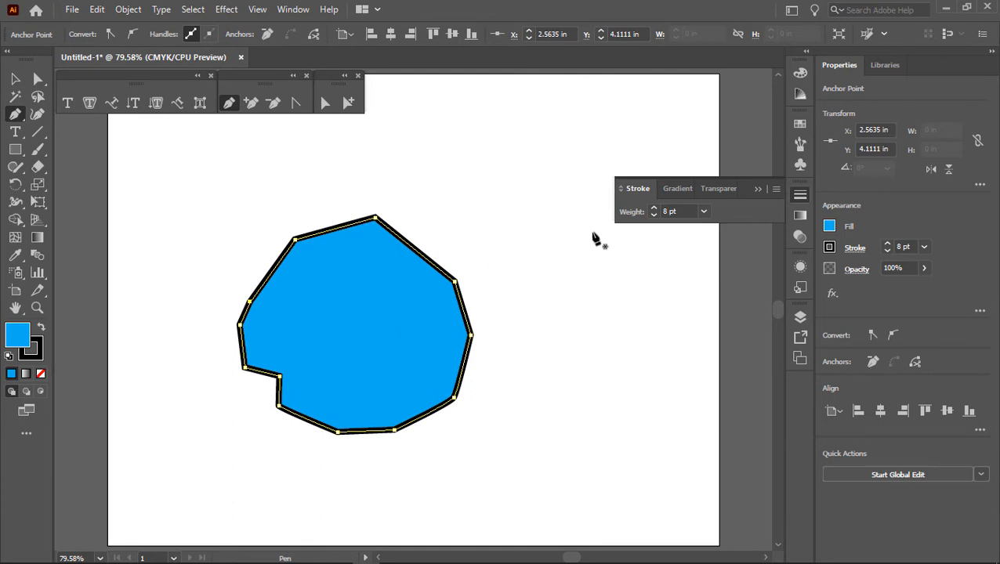
pyautogui.click(757, 190)
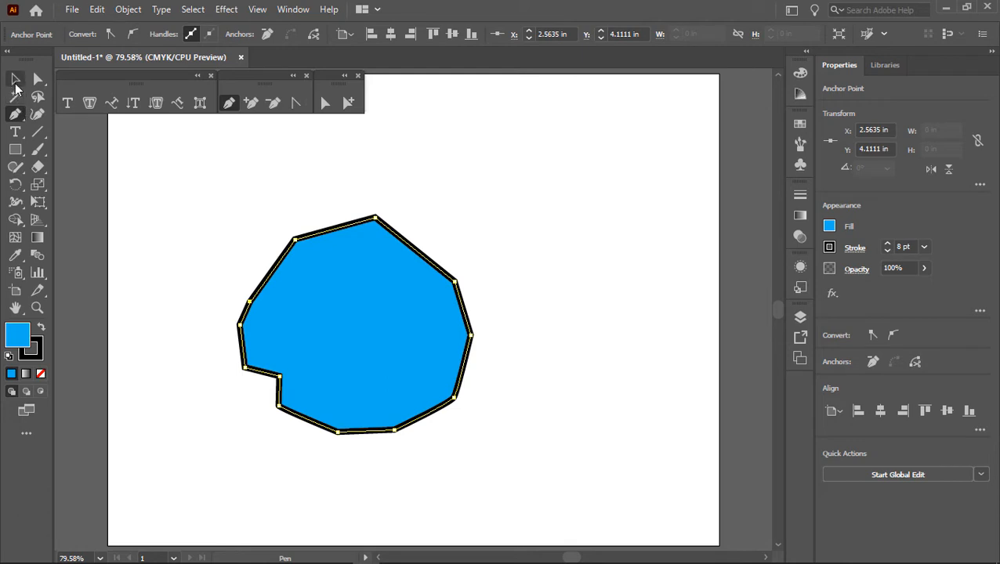
pyautogui.click(14, 78)
pyautogui.click(558, 176)
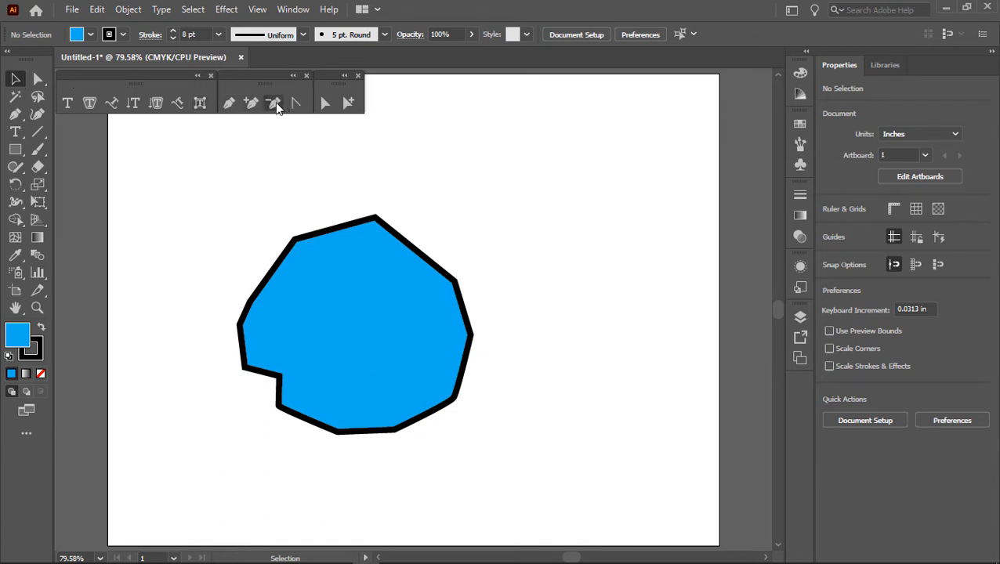
# Step: Reshape the polygon with Direct Selection, moving its upper-left corner outward and its upper-right, lower-right and left-side points inward
pyautogui.click(323, 103)
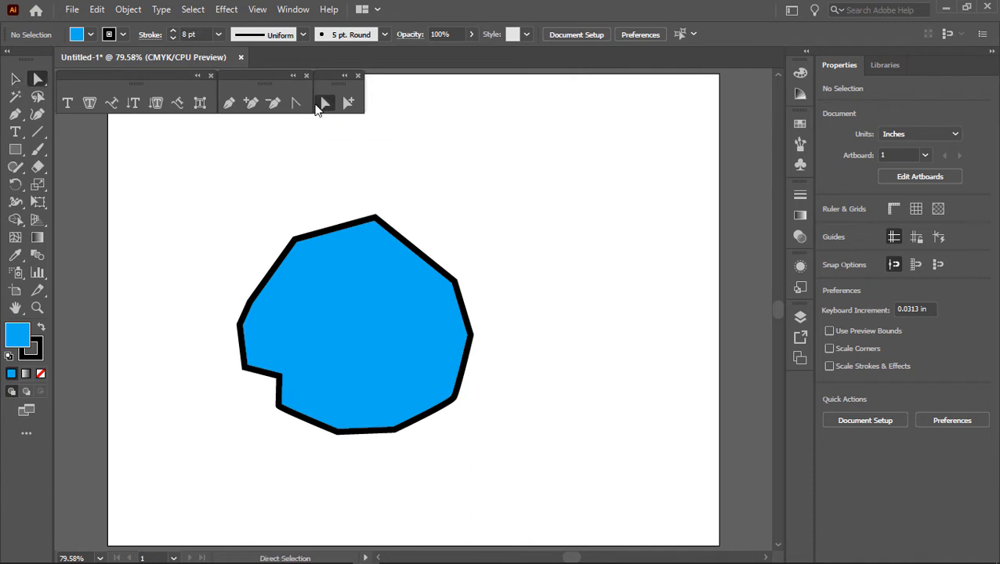
pyautogui.click(295, 240)
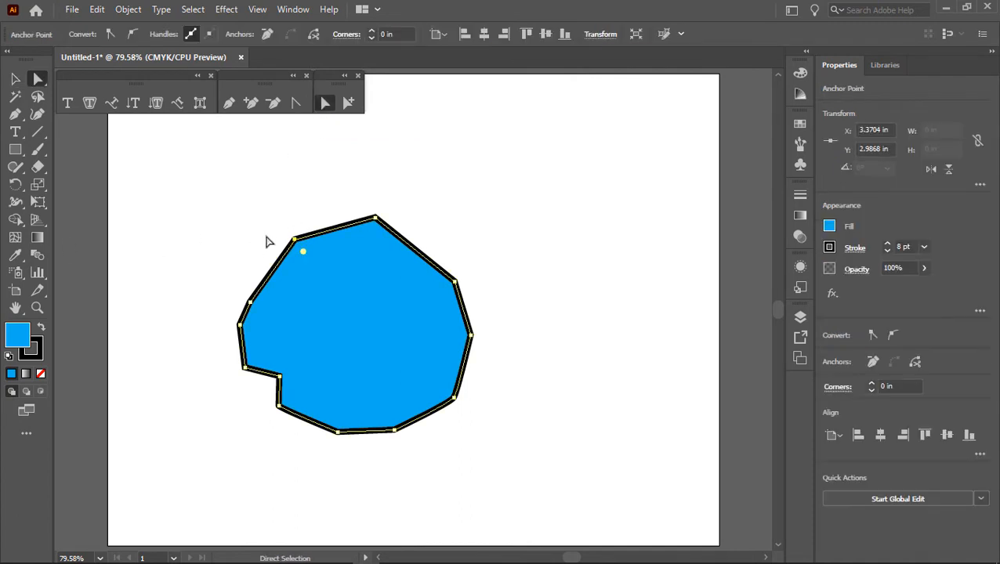
pyautogui.moveTo(296, 240); pyautogui.dragTo(278, 229)
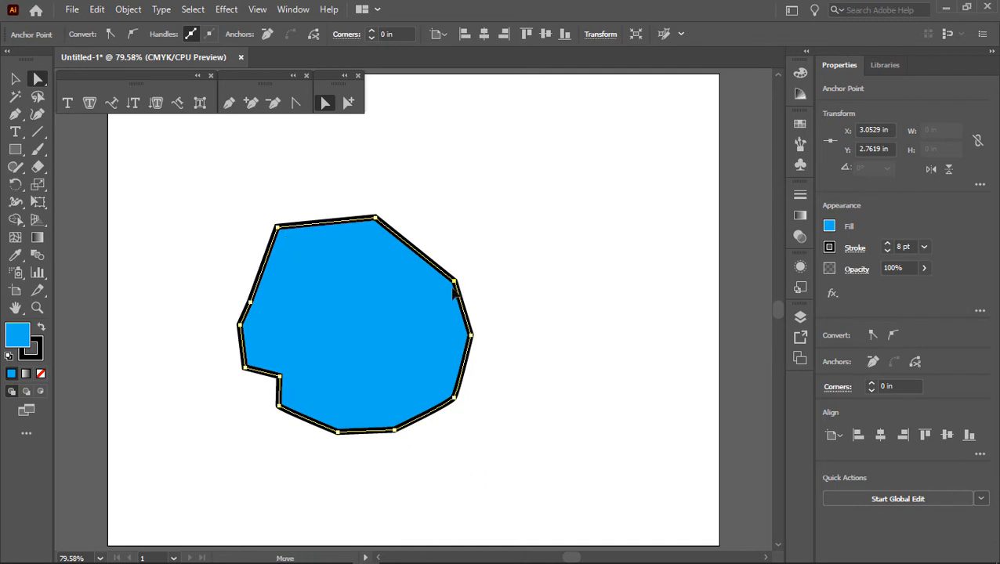
pyautogui.moveTo(455, 281); pyautogui.dragTo(407, 305)
pyautogui.moveTo(393, 430); pyautogui.dragTo(378, 379)
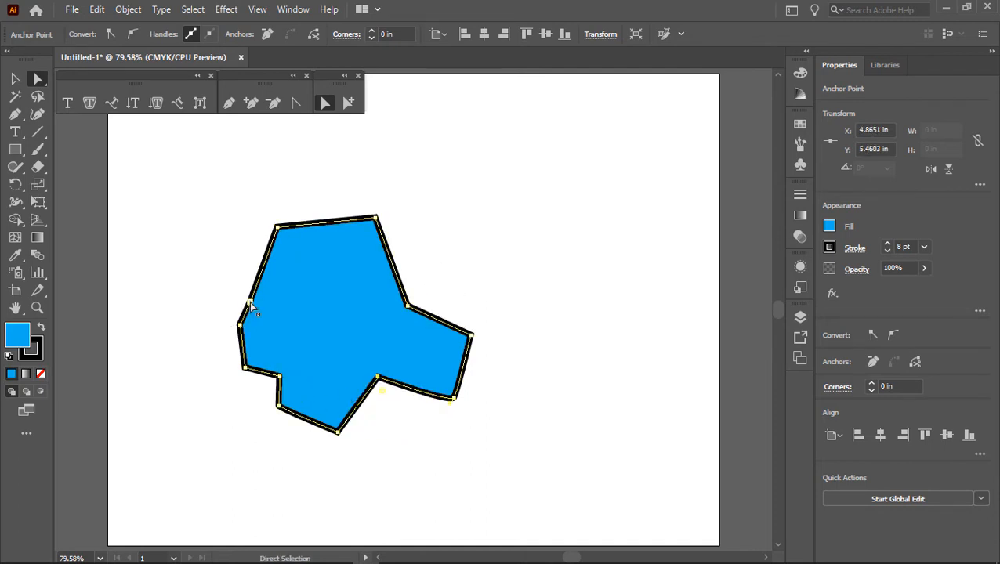
pyautogui.moveTo(249, 302); pyautogui.dragTo(289, 285)
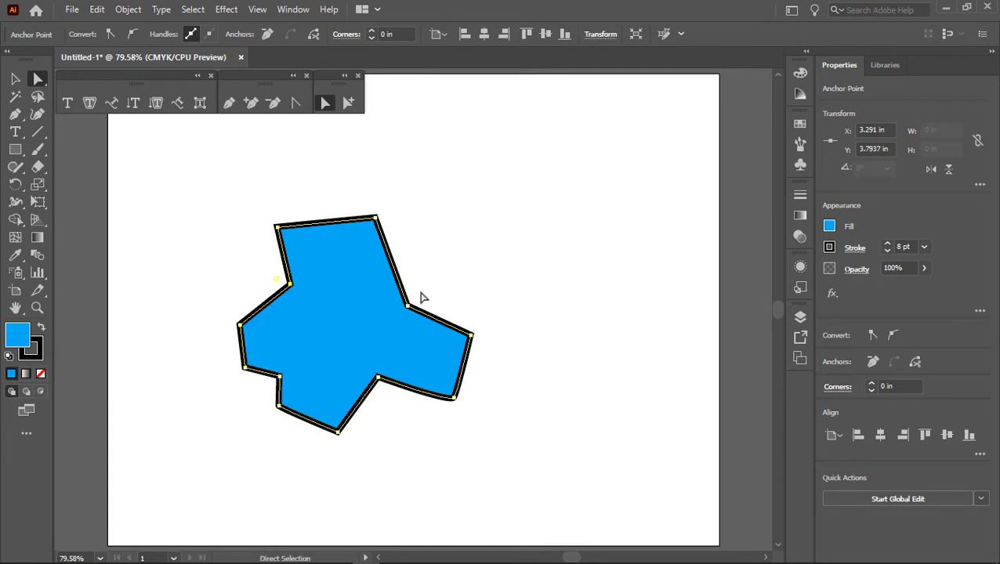
# Step: Convert the shape's upper-left corner into a smooth curve with the Anchor Point tool and deselect the shape
pyautogui.click(295, 104)
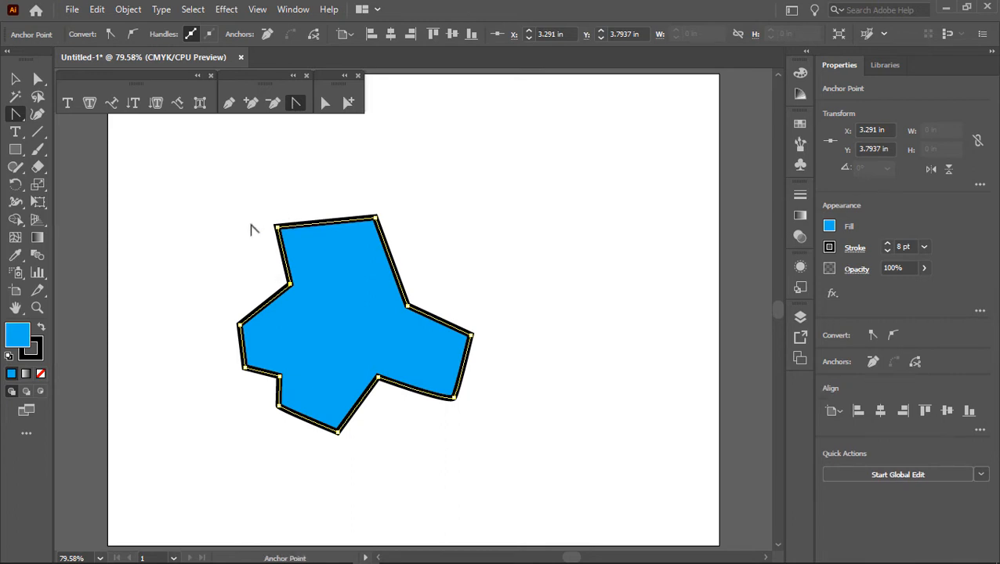
pyautogui.press('ctrl')
pyautogui.press('ctrl')
pyautogui.press('ctrl')
pyautogui.keyDown('ctrl'); pyautogui.click(276, 227); pyautogui.keyUp('ctrl')
pyautogui.moveTo(277, 227); pyautogui.dragTo(308, 187)
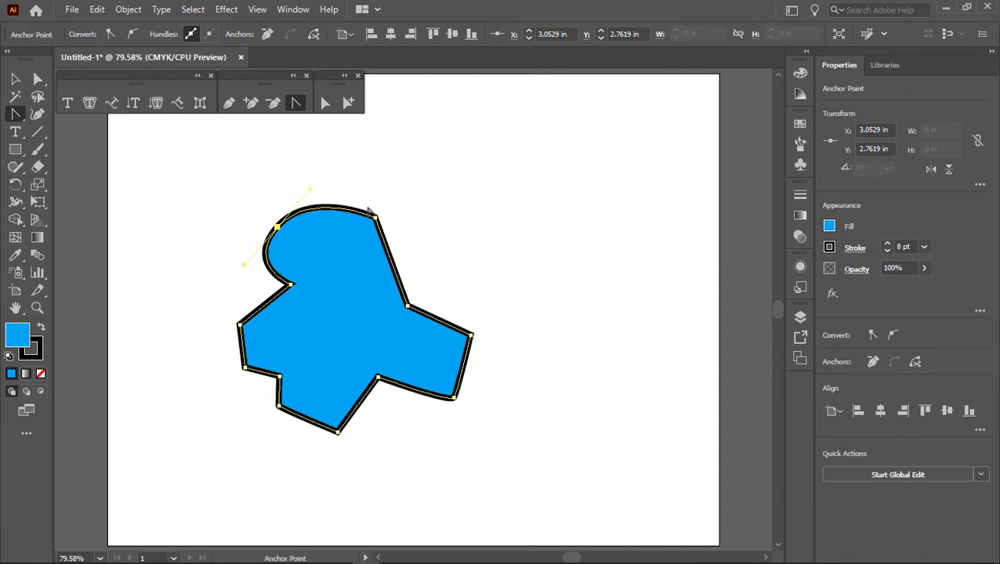
pyautogui.hotkey('ctrl', 'z')
pyautogui.click(561, 287)
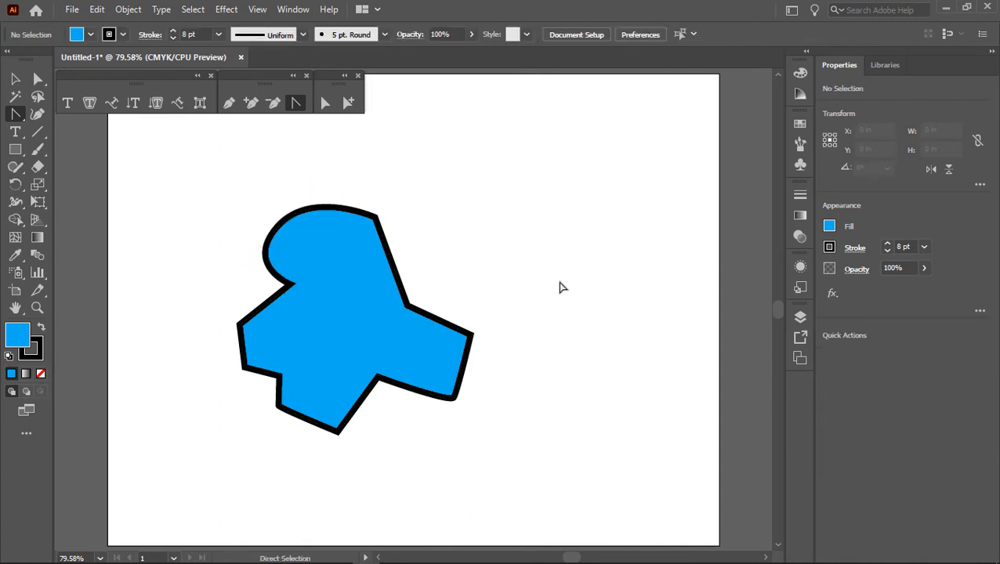
# Step: Convert the shape's far-right corner into a slightly rounded smooth point and deselect the shape
pyautogui.click(470, 337)
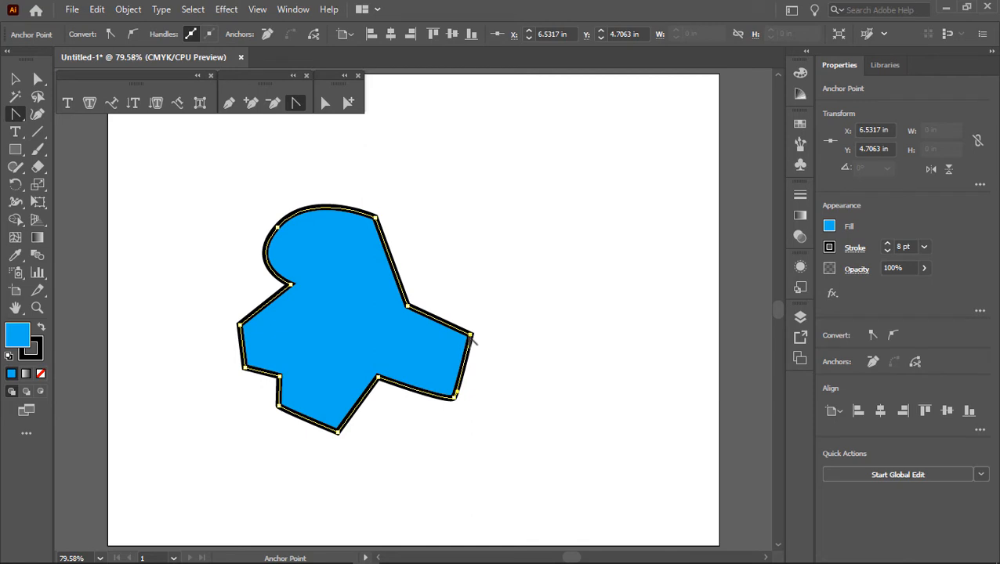
pyautogui.moveTo(471, 337); pyautogui.dragTo(474, 354)
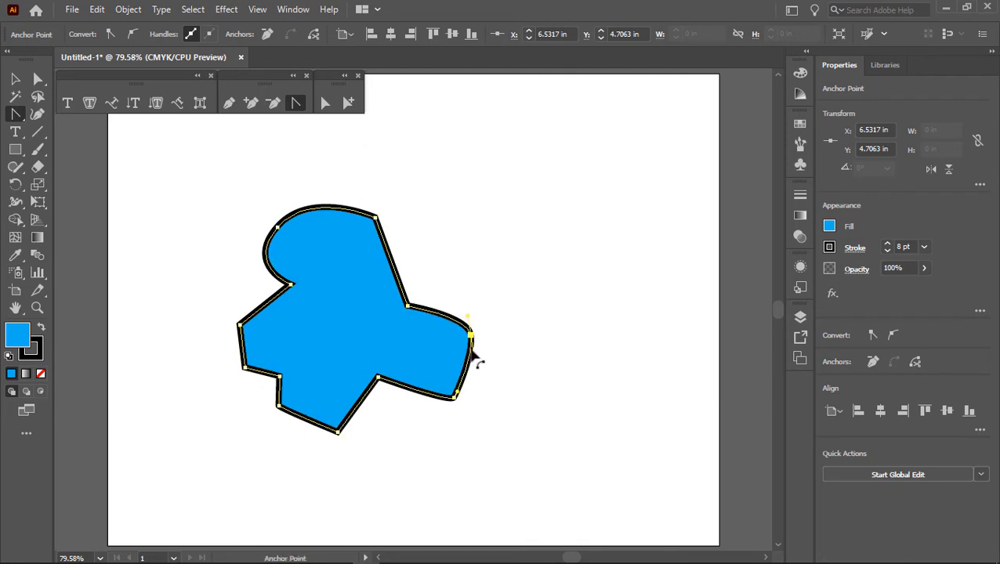
pyautogui.keyDown('ctrl'); pyautogui.click(483, 277); pyautogui.keyUp('ctrl')
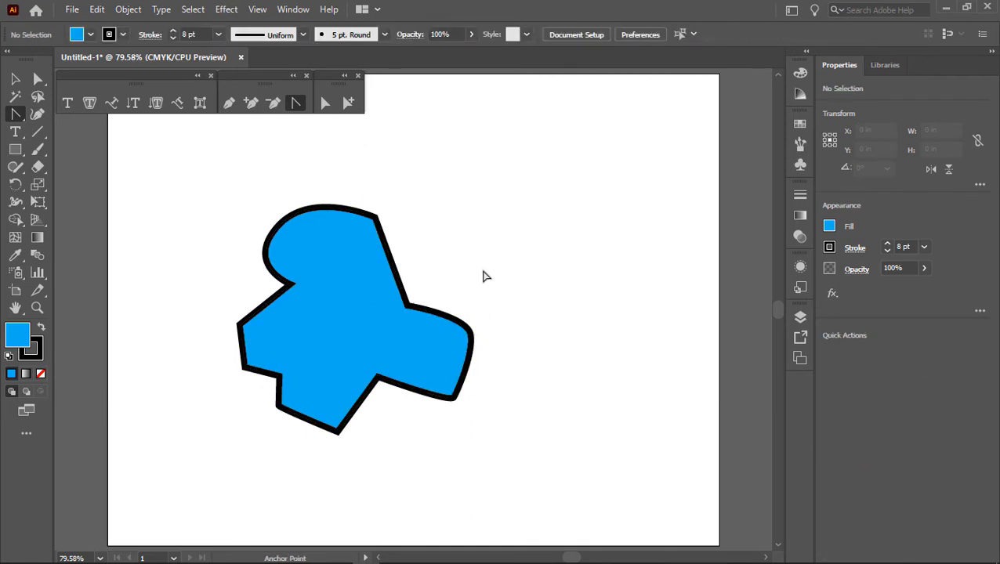
# Step: Try to pull the far-right point's lower direction handle outward independently with the Anchor Point tool
pyautogui.click(474, 341)
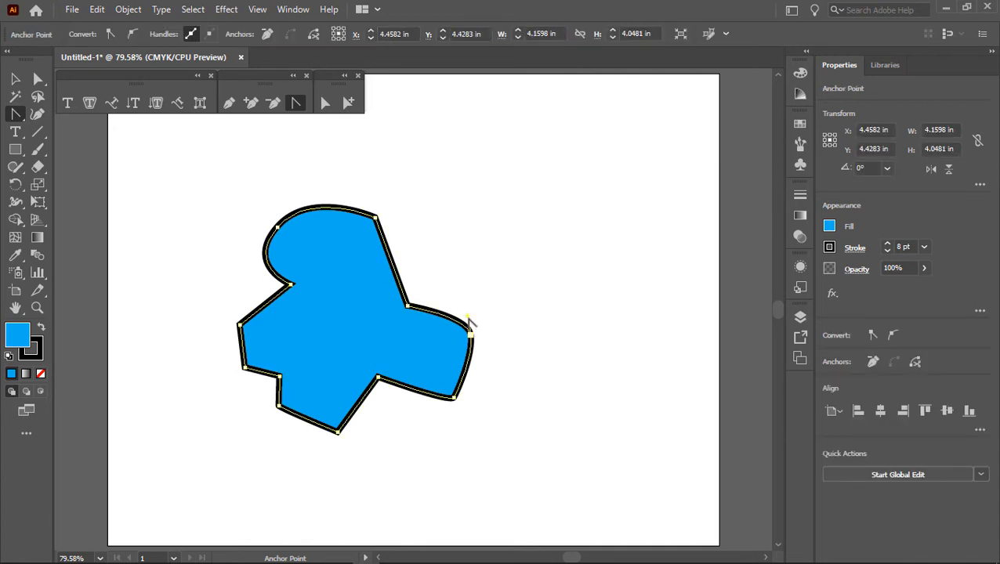
pyautogui.click(471, 335)
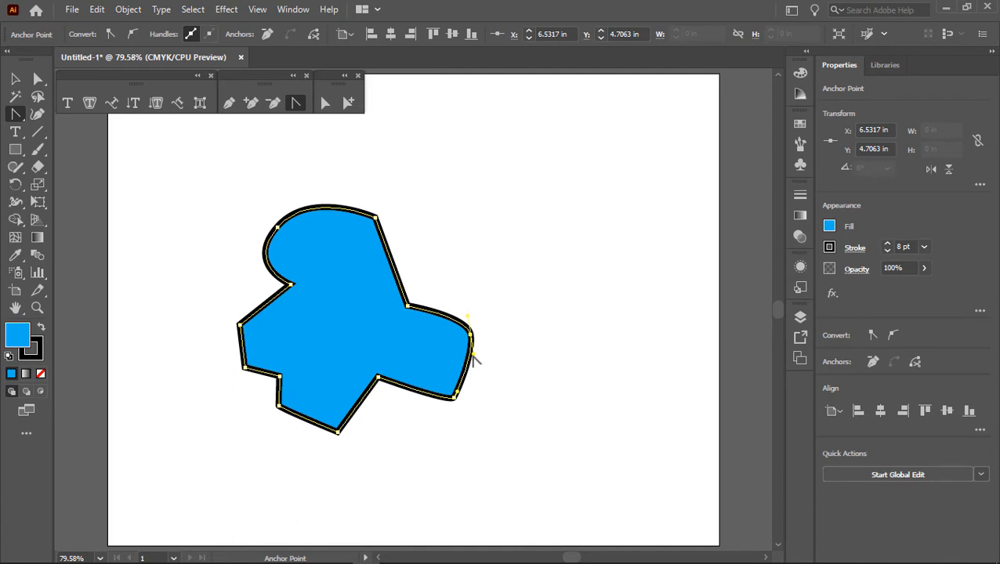
pyautogui.moveTo(474, 357); pyautogui.dragTo(546, 357)
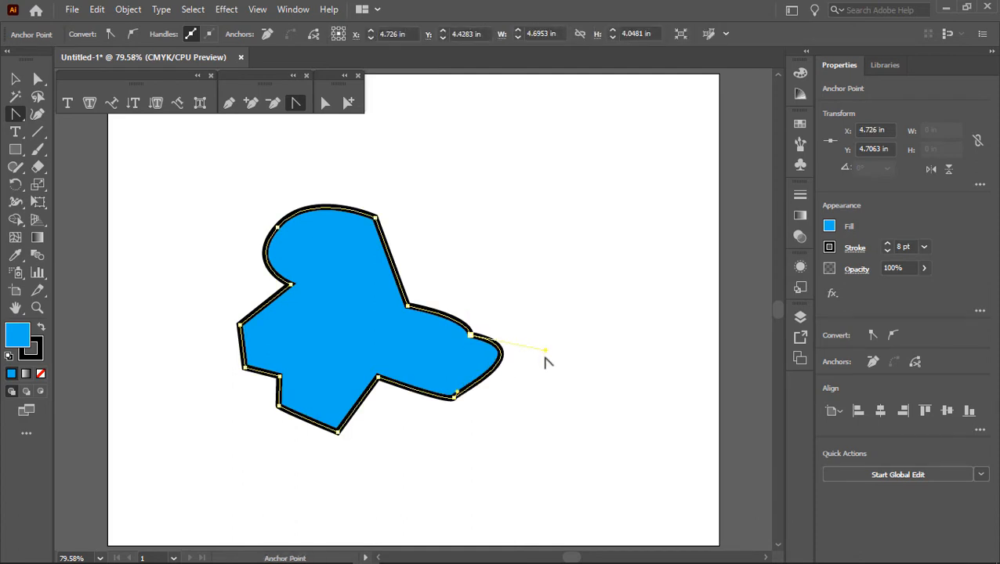
# Step: Reselect the far-right smooth point and extend its upper direction handle up and inward for a rounder curve
pyautogui.click(473, 339)
pyautogui.click(473, 337)
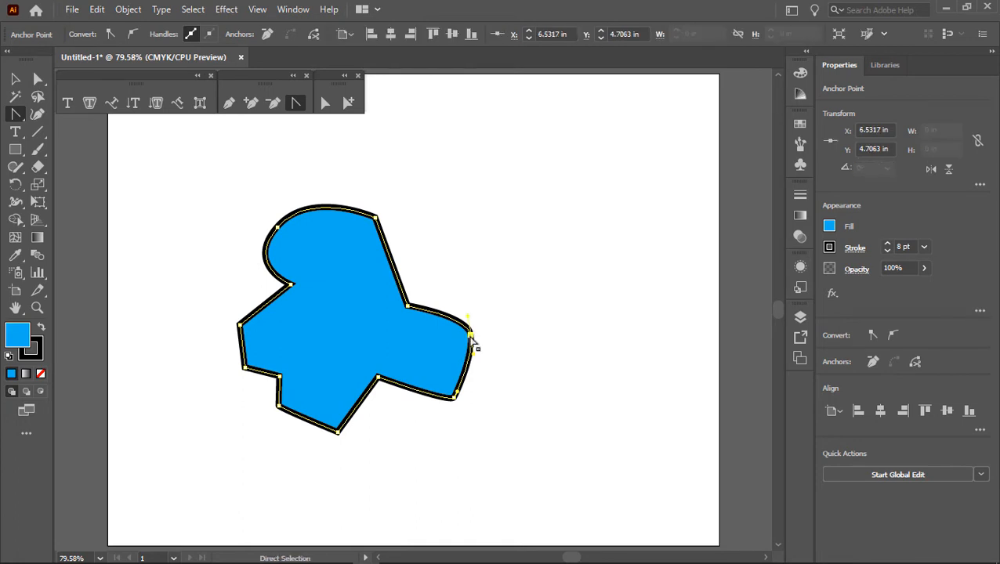
pyautogui.moveTo(469, 323); pyautogui.dragTo(454, 297)
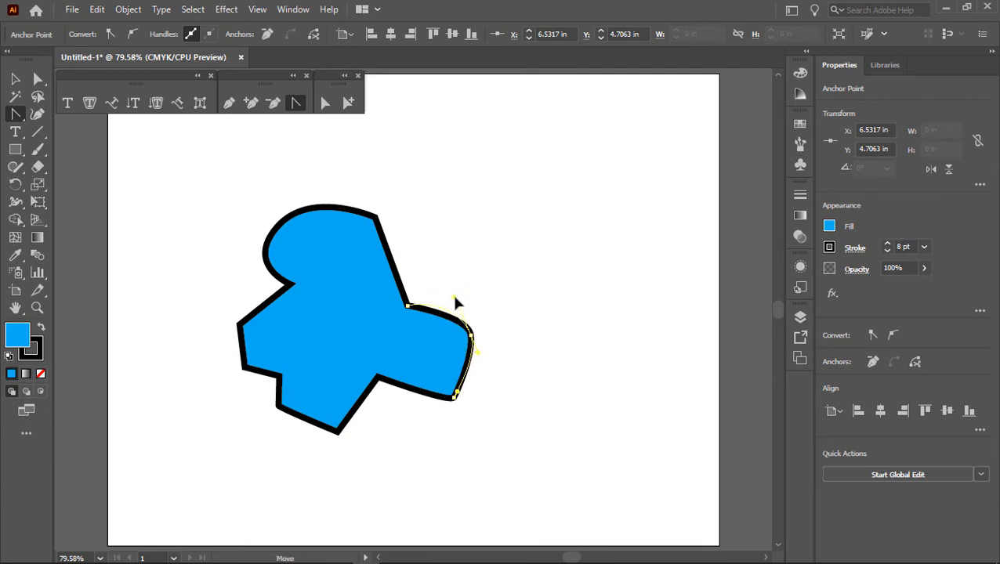
pyautogui.click(481, 384)
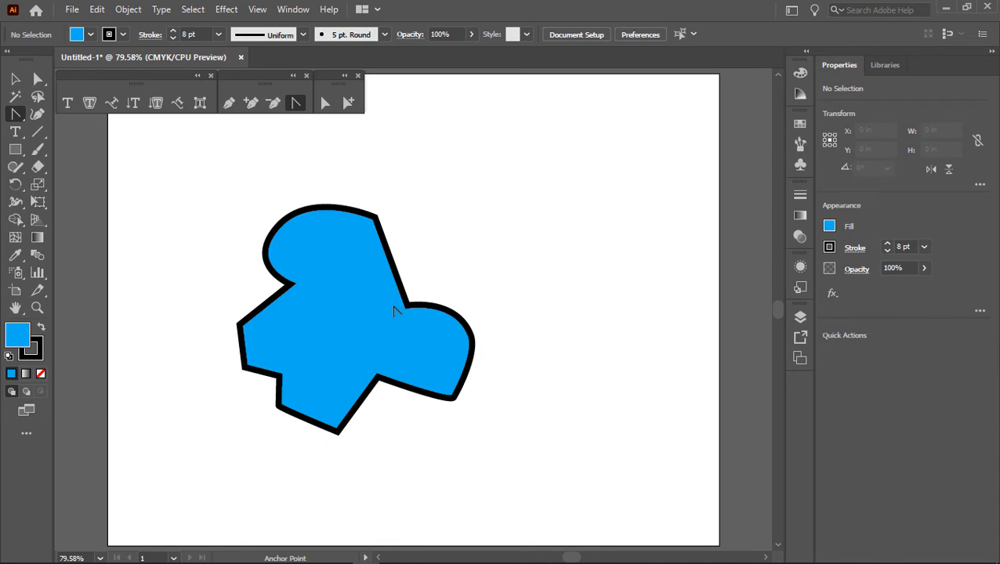
# Step: Examine the Gradient tool's options with the blue shape selected, and return to the Selection tool with nothing selected
pyautogui.click(15, 79)
pyautogui.click(337, 234)
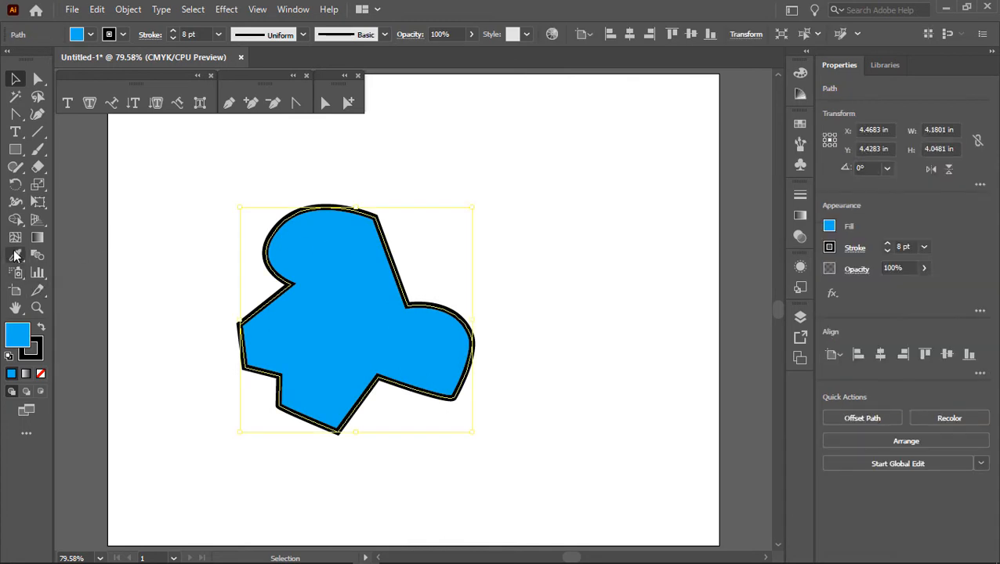
pyautogui.click(36, 237)
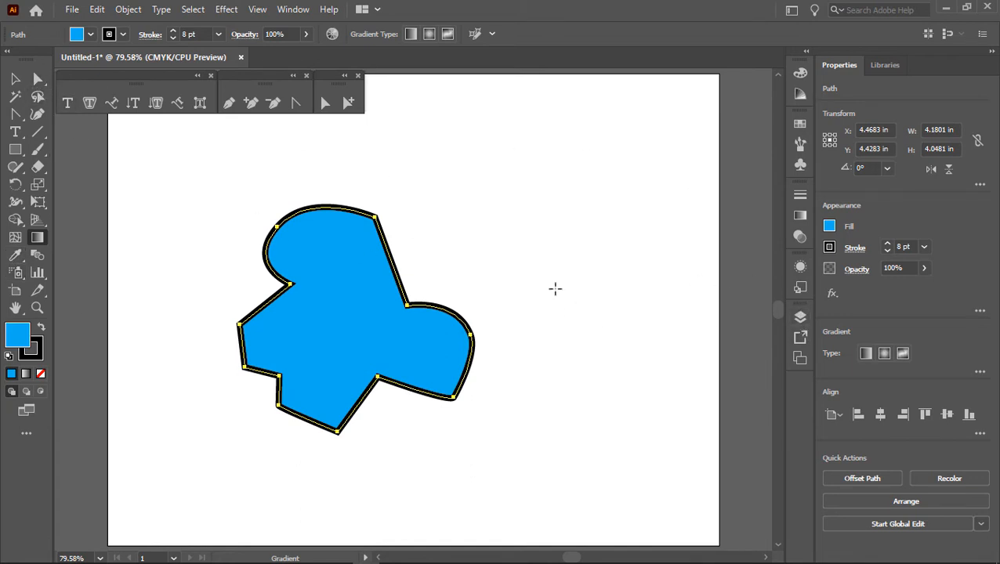
pyautogui.click(16, 79)
pyautogui.click(555, 211)
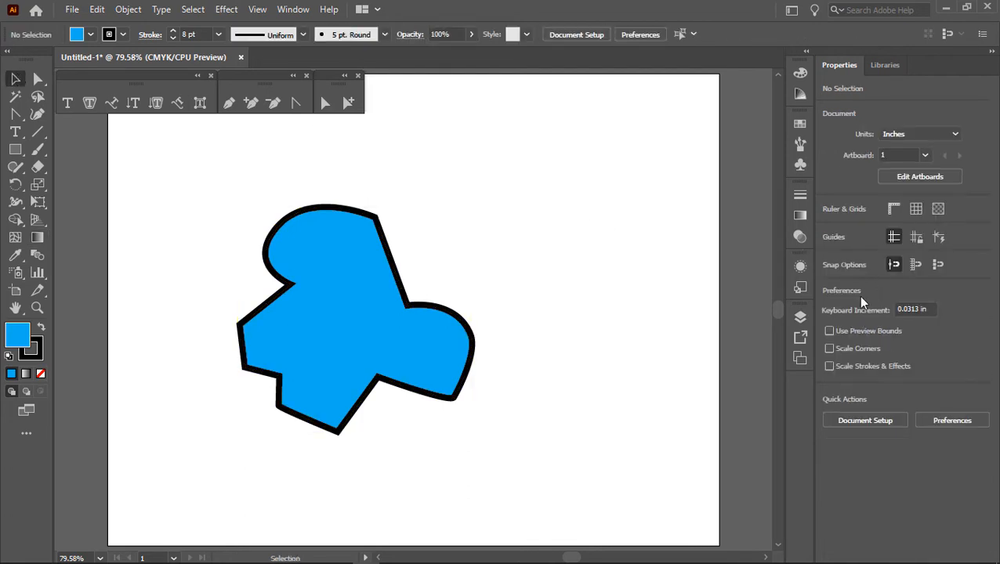
# Step: Show the document's layers and toggle the background layer's visibility off and on twice
pyautogui.click(800, 317)
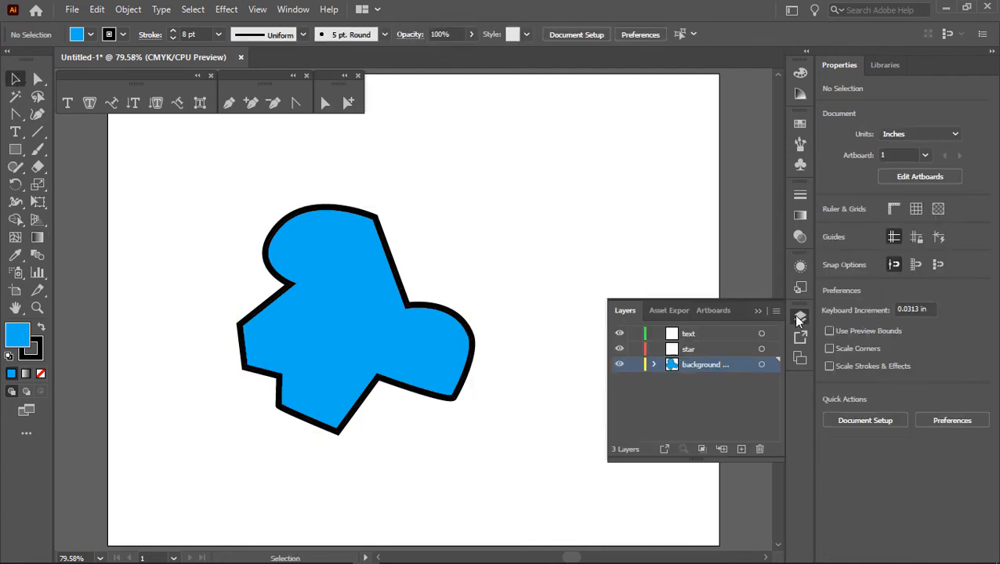
pyautogui.click(618, 365)
pyautogui.click(619, 365)
pyautogui.click(617, 367)
pyautogui.click(617, 367)
# Step: Inspect the shape's bare paths in Outline view and return to the normal preview
pyautogui.press('a')
pyautogui.hotkey('ctrl', 'y')
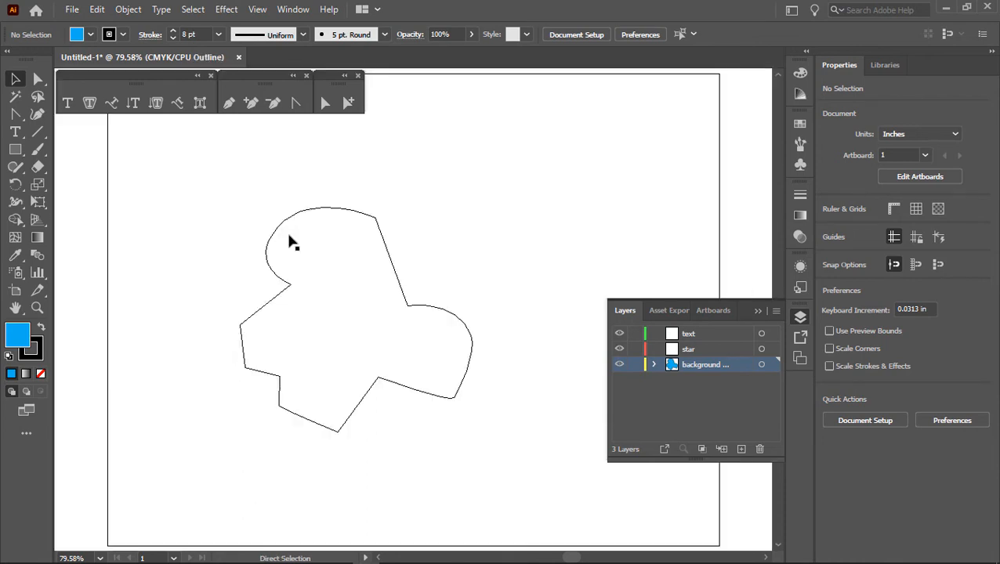
pyautogui.hotkey('ctrl', 'y')
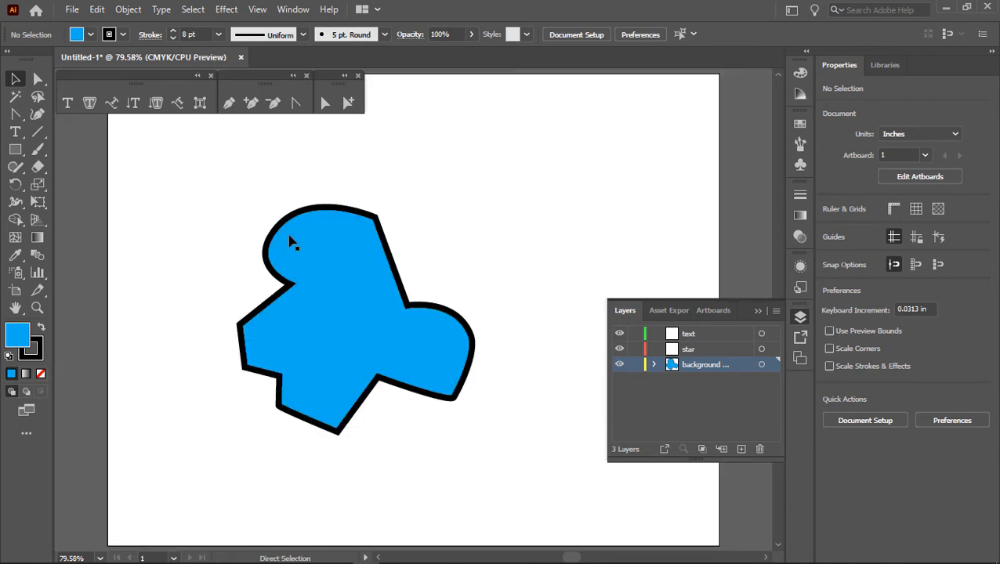
pyautogui.press('v')
# Step: Switch the artwork to Outline view once more and return it to Preview
pyautogui.click(262, 11)
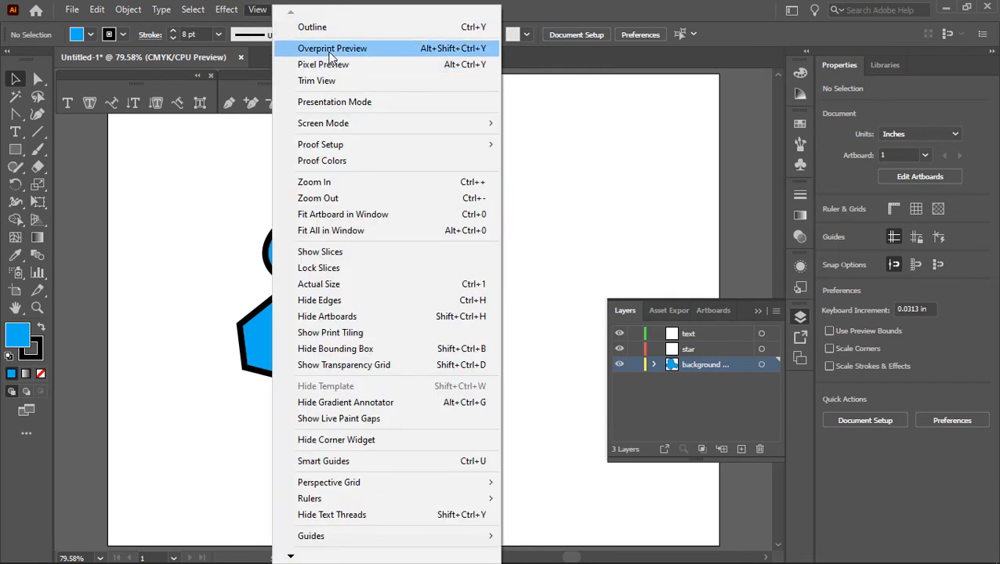
pyautogui.click(326, 26)
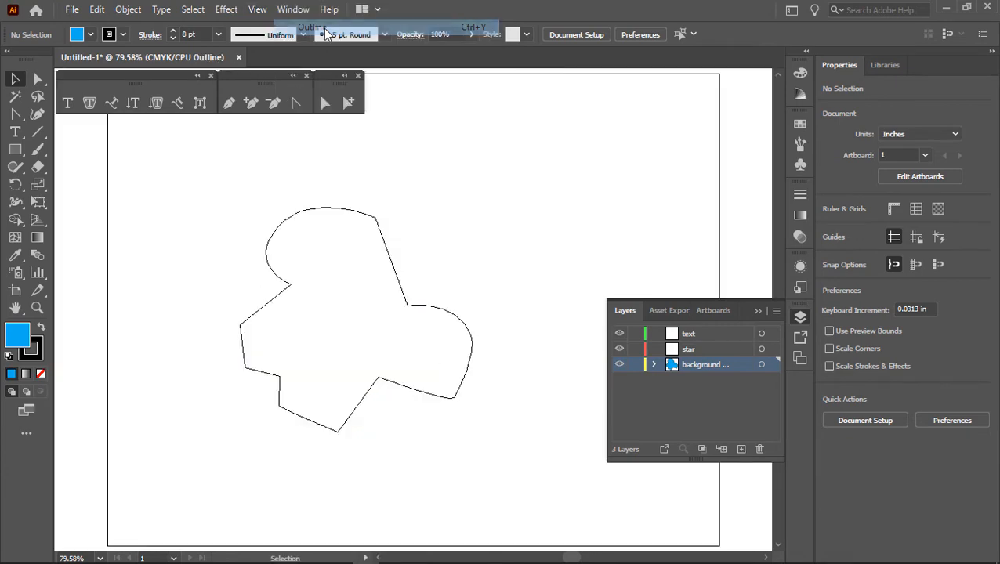
pyautogui.click(256, 10)
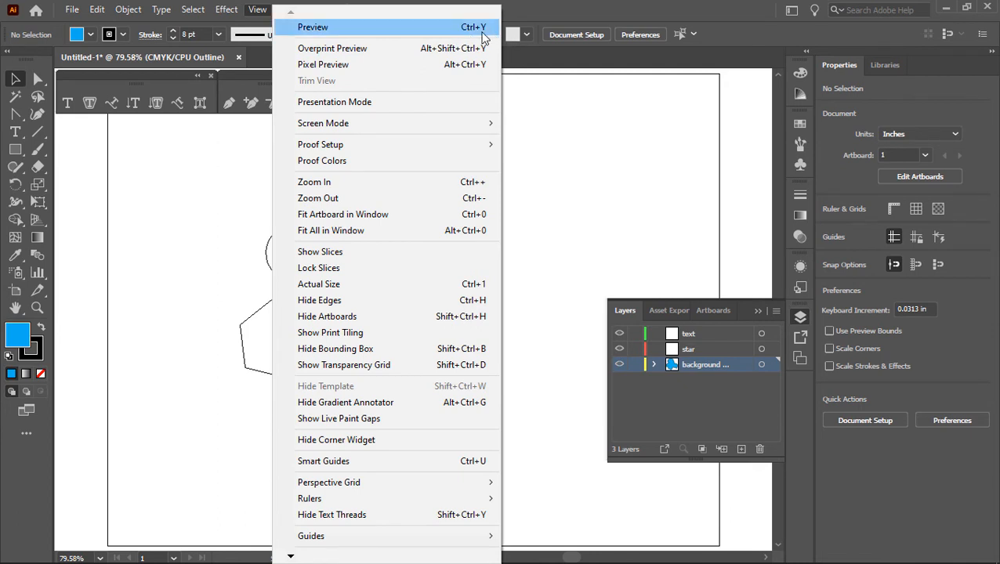
pyautogui.click(554, 112)
pyautogui.hotkey('ctrl', 'y')
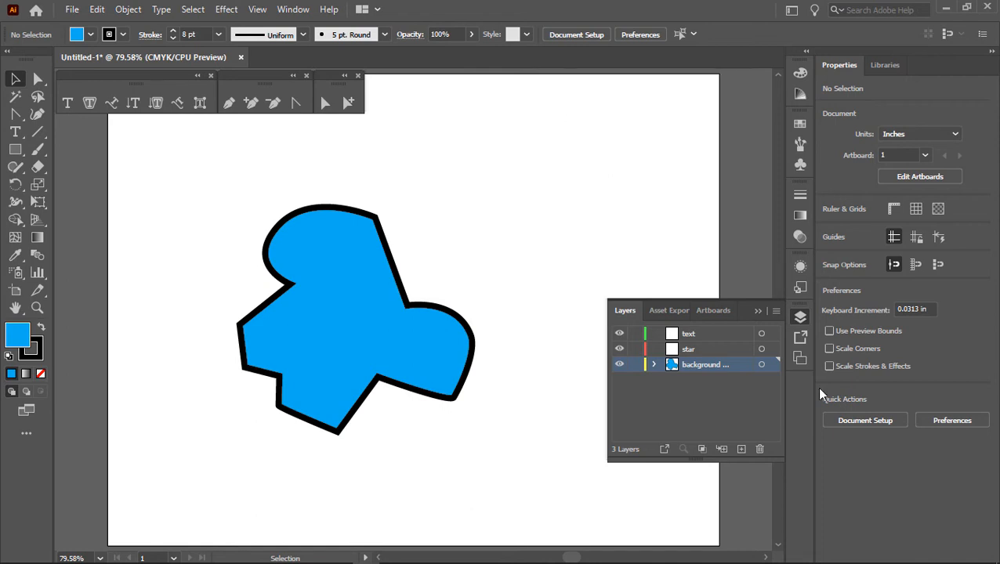
# Step: Lock the background layer and make the star layer active
pyautogui.click(633, 365)
pyautogui.click(712, 349)
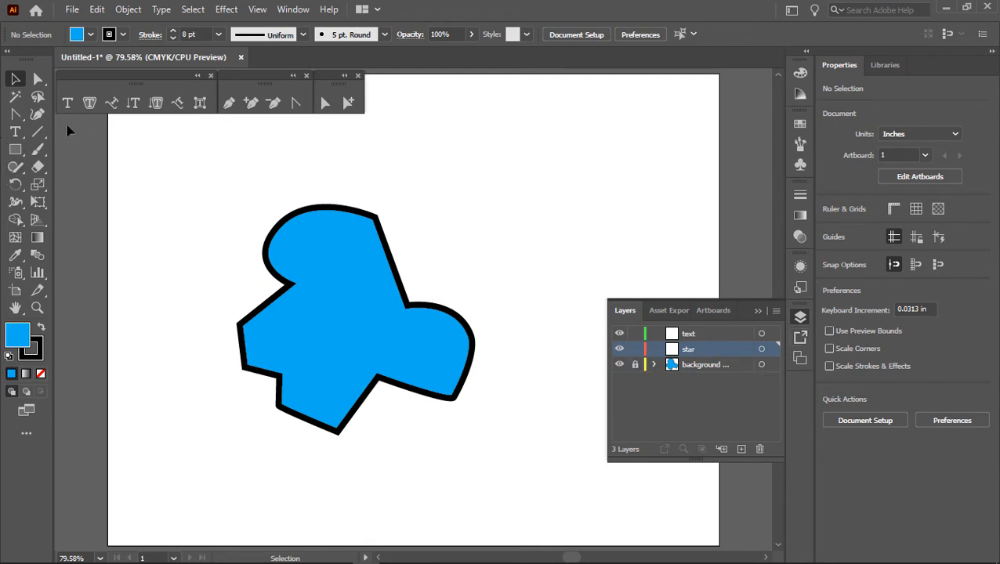
# Step: Tear off the Rectangle tool group as a floating toolbar and dock it beside the other floating toolbars
pyautogui.click(20, 155)
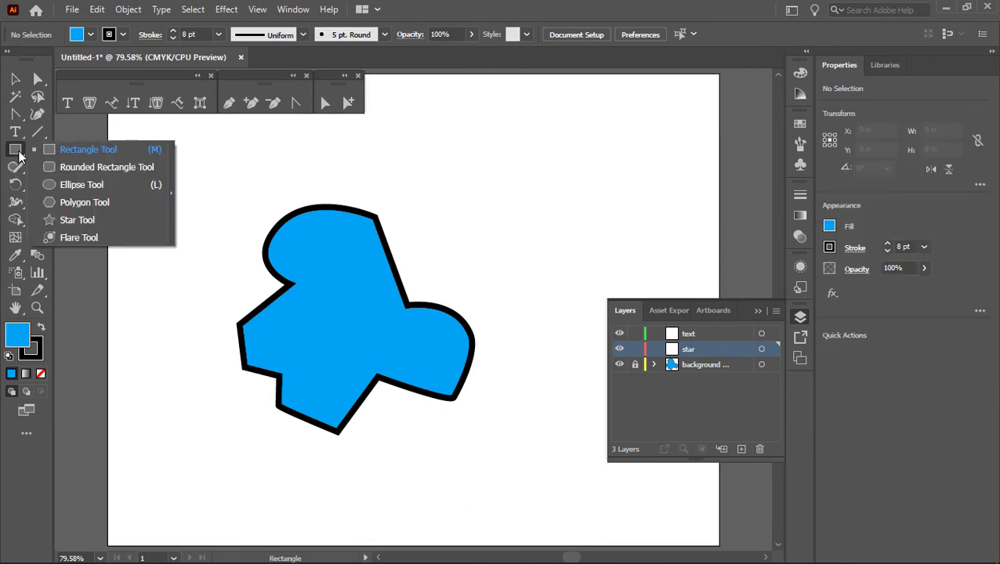
pyautogui.click(173, 192)
pyautogui.moveTo(159, 152); pyautogui.dragTo(430, 74)
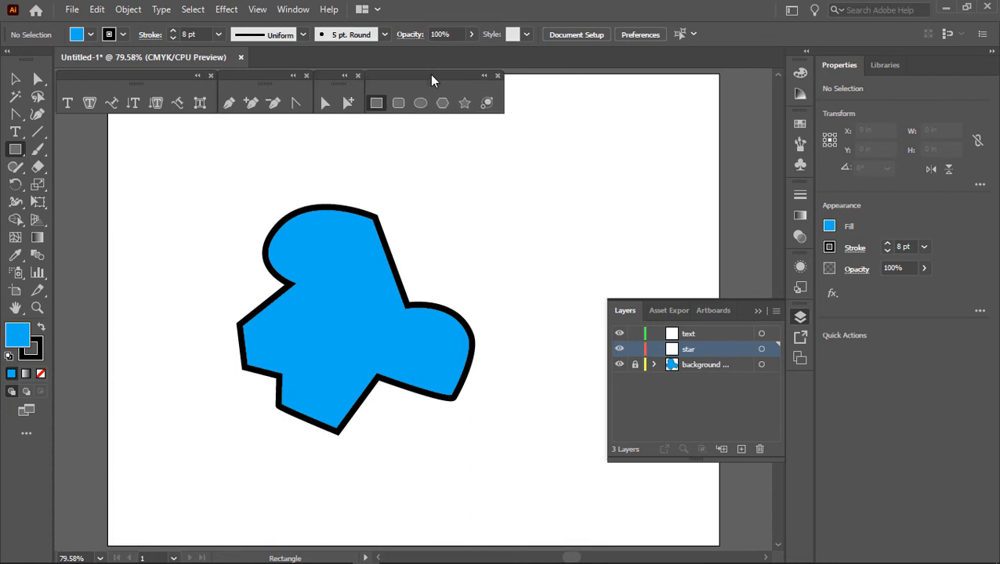
pyautogui.click(294, 10)
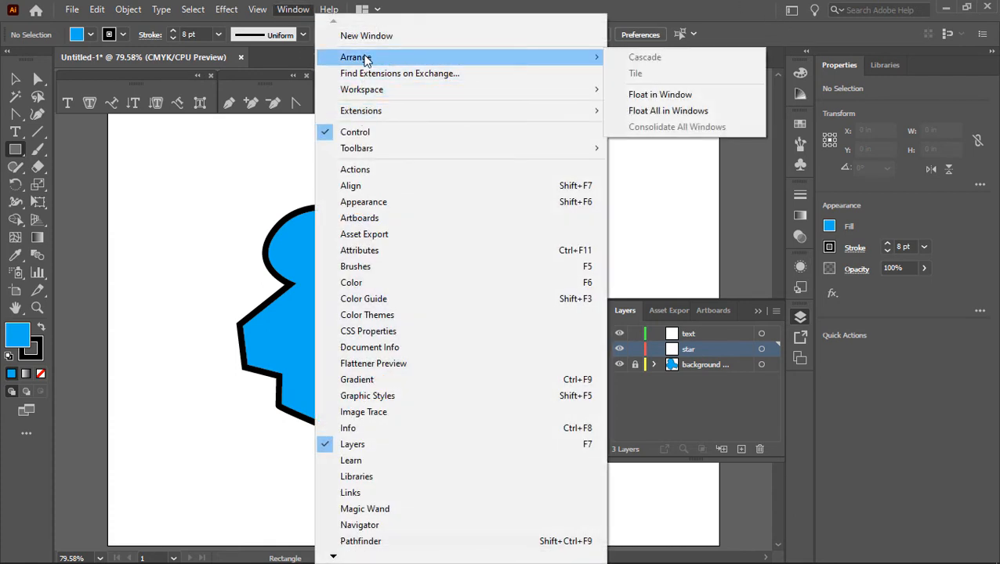
pyautogui.moveTo(533, 91)
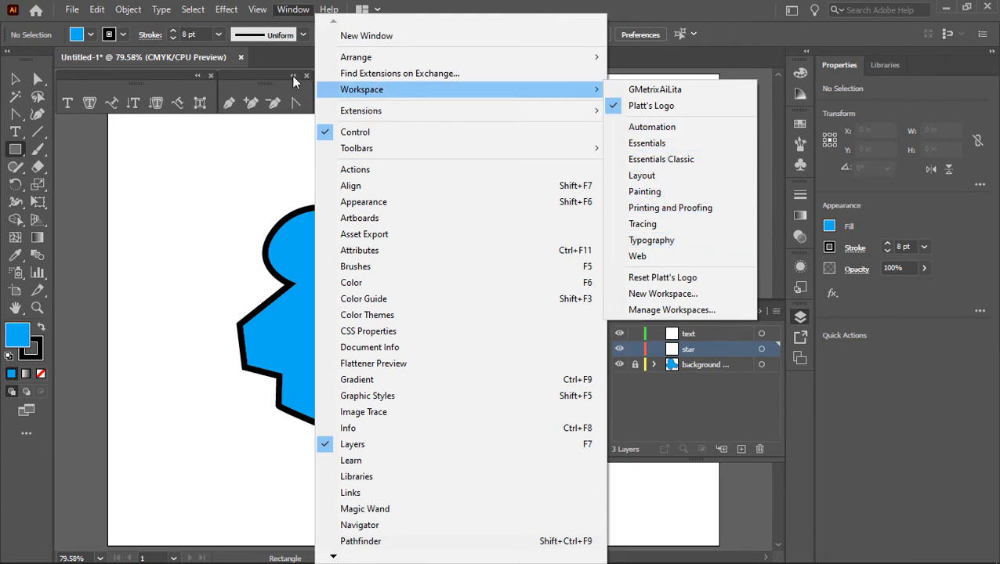
pyautogui.click(205, 140)
pyautogui.click(520, 295)
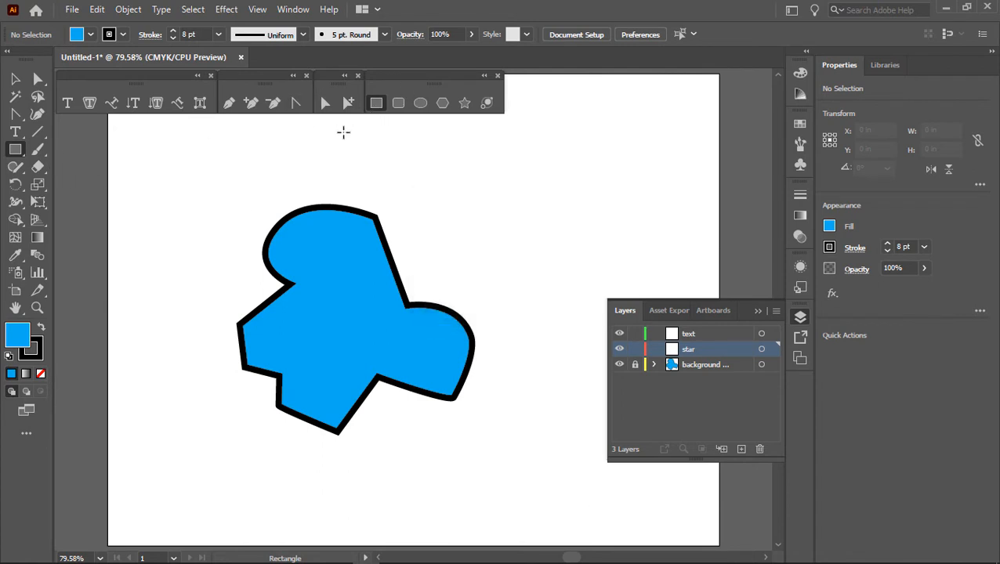
# Step: Draw a rectangle about 2.29 × 1.46 in over the blue shape's upper edge and fill it with the yellow swatch
pyautogui.moveTo(291, 167); pyautogui.dragTo(422, 252)
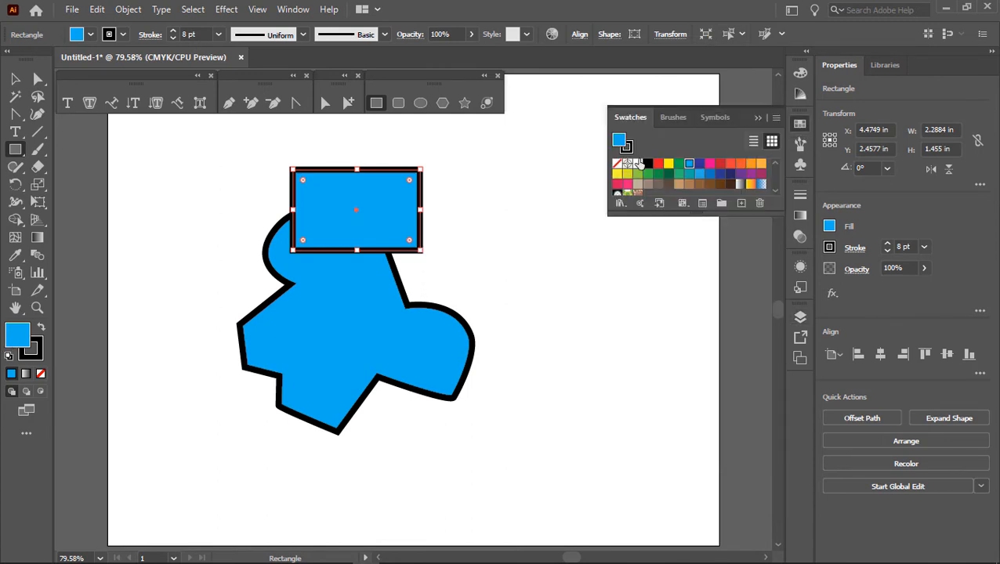
pyautogui.click(668, 164)
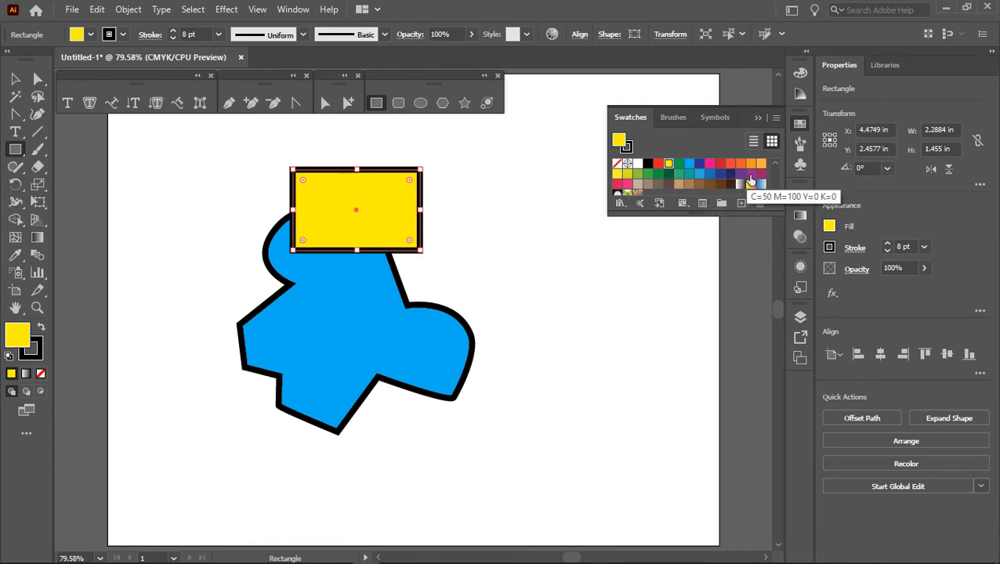
pyautogui.click(750, 178)
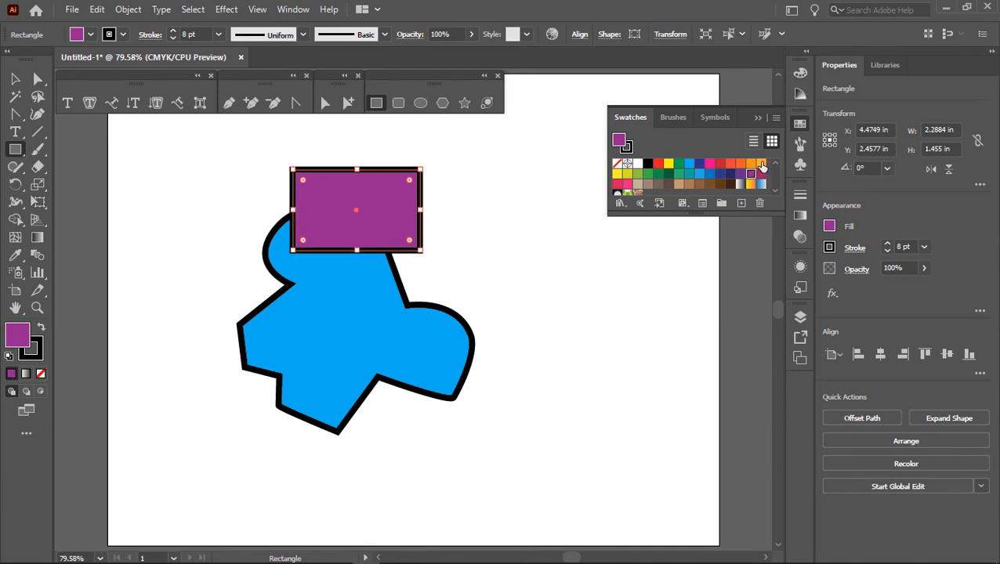
pyautogui.click(667, 163)
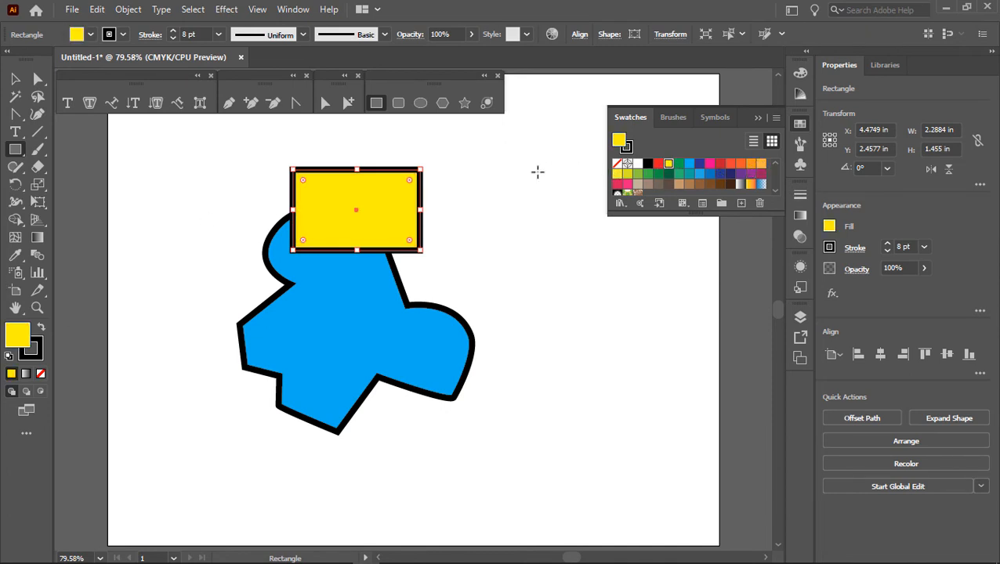
# Step: Set the rectangle's stroke to the purple swatch C=50 M=100 Y=0 K=0
pyautogui.click(28, 354)
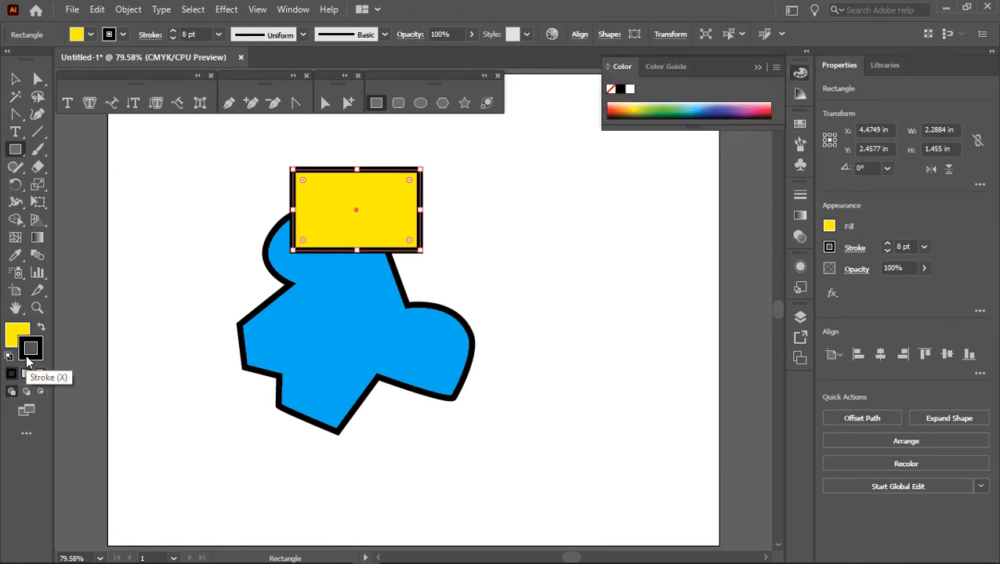
pyautogui.click(800, 125)
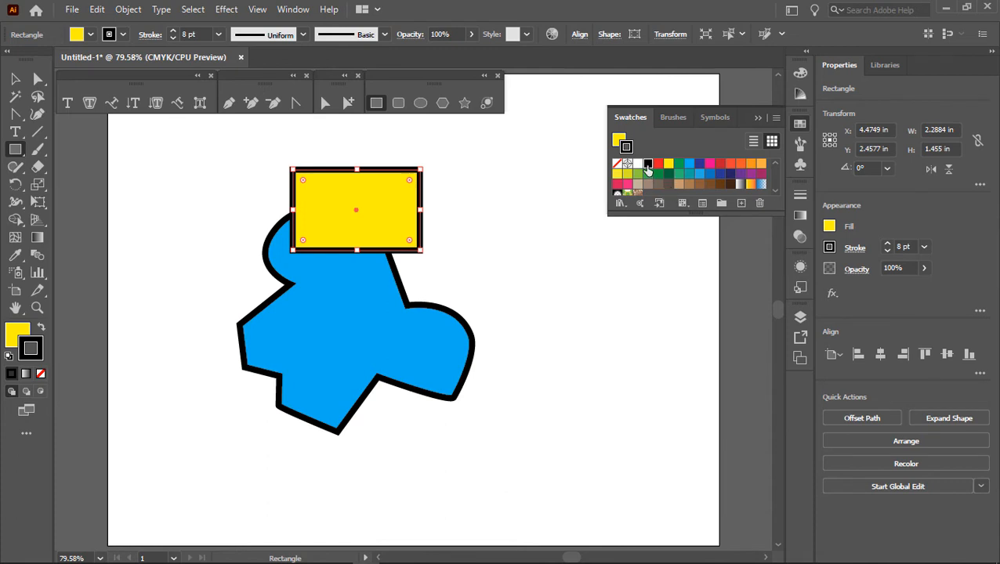
pyautogui.click(749, 179)
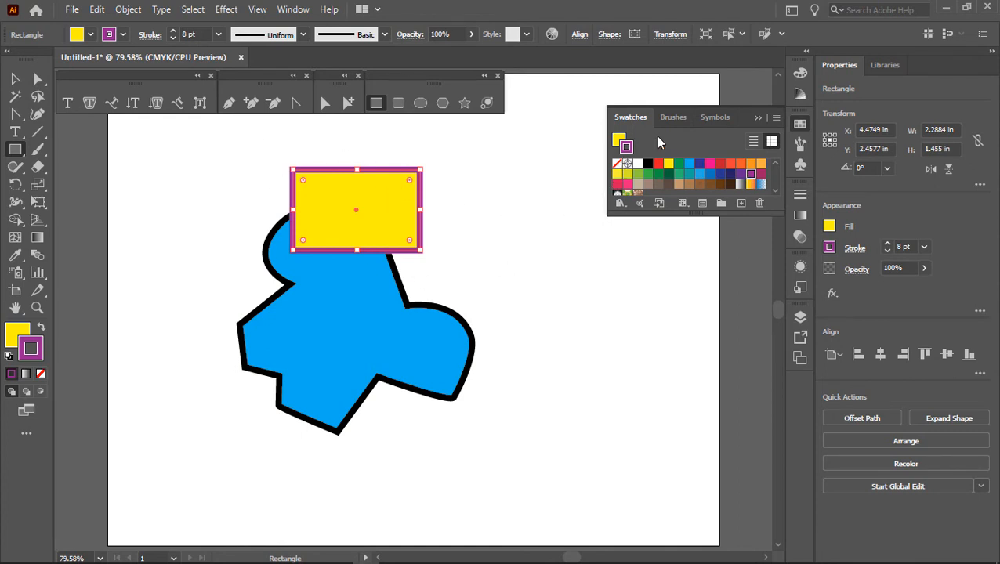
# Step: Move the star layer below the background layer, and restore it to above the background layer
pyautogui.click(798, 319)
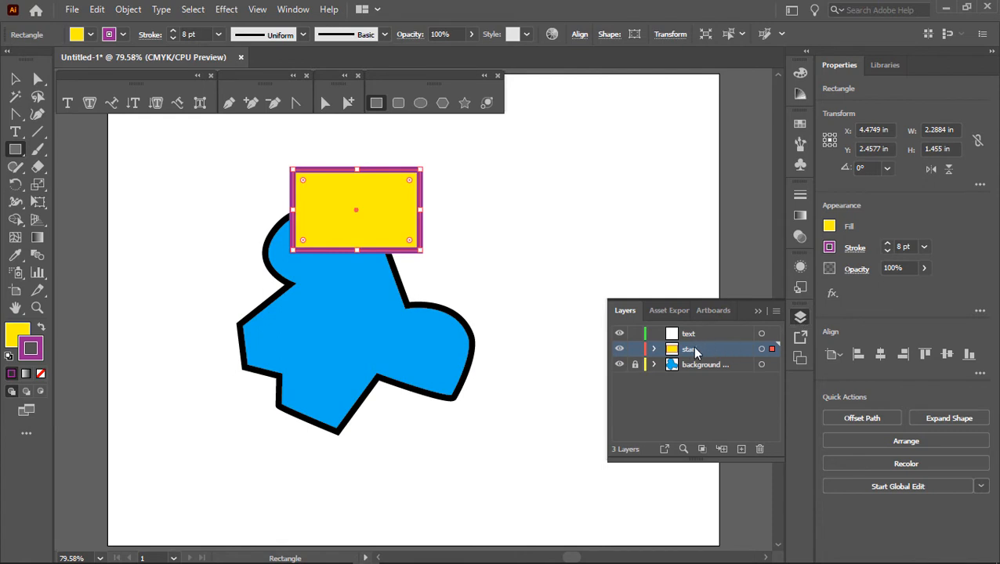
pyautogui.moveTo(700, 358); pyautogui.dragTo(705, 392)
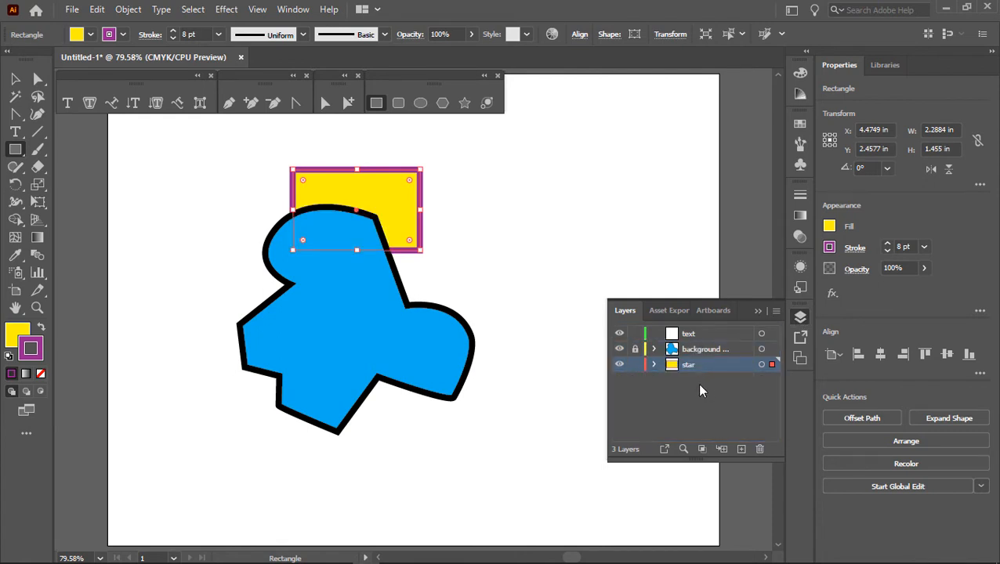
pyautogui.keyDown('ctrl'); pyautogui.click(513, 181); pyautogui.keyUp('ctrl')
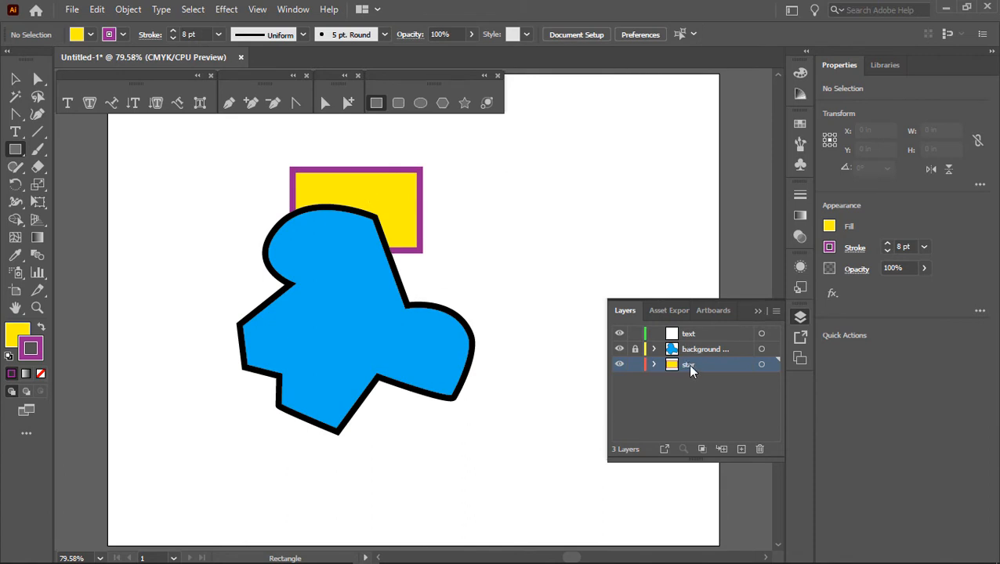
pyautogui.moveTo(690, 374); pyautogui.dragTo(680, 343)
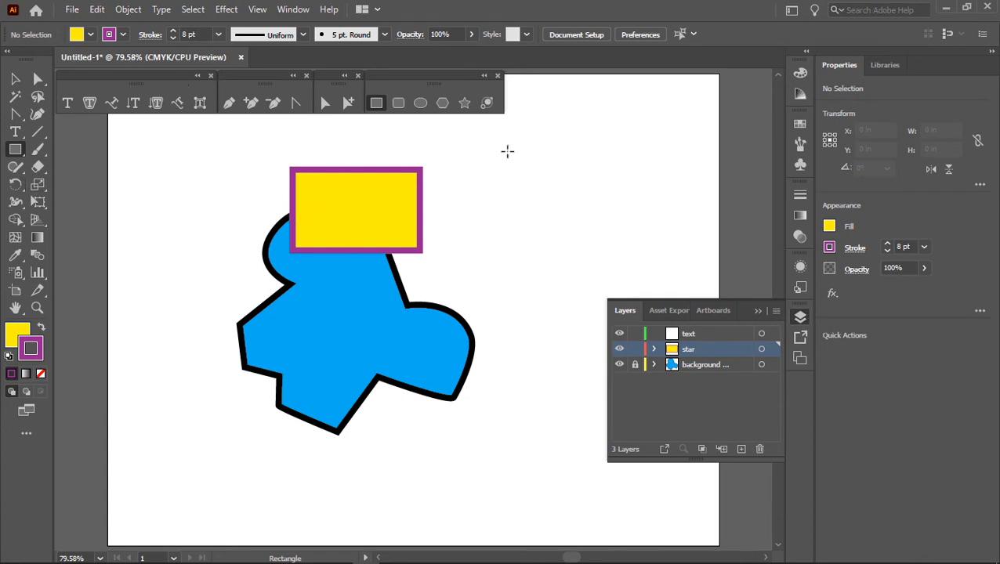
# Step: Draw a rounded rectangle about 3.47 × 1.39 in over the blue shape's right lobe and round its corners fully into a pill shape
pyautogui.click(398, 103)
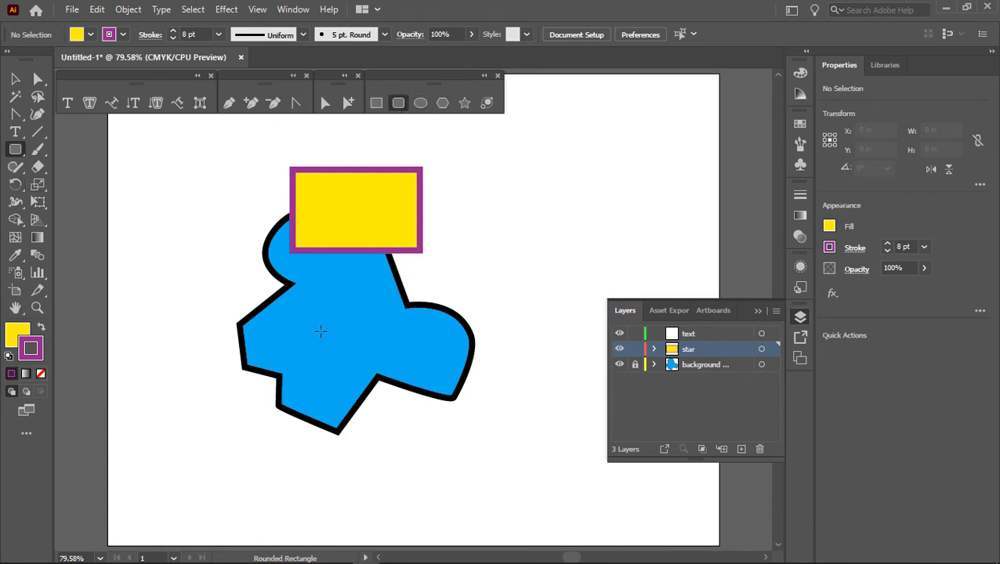
pyautogui.moveTo(345, 300)
pyautogui.mouseDown()
pyautogui.moveTo(436, 377)
pyautogui.moveTo(409, 368)
pyautogui.moveTo(539, 378)
pyautogui.mouseUp()
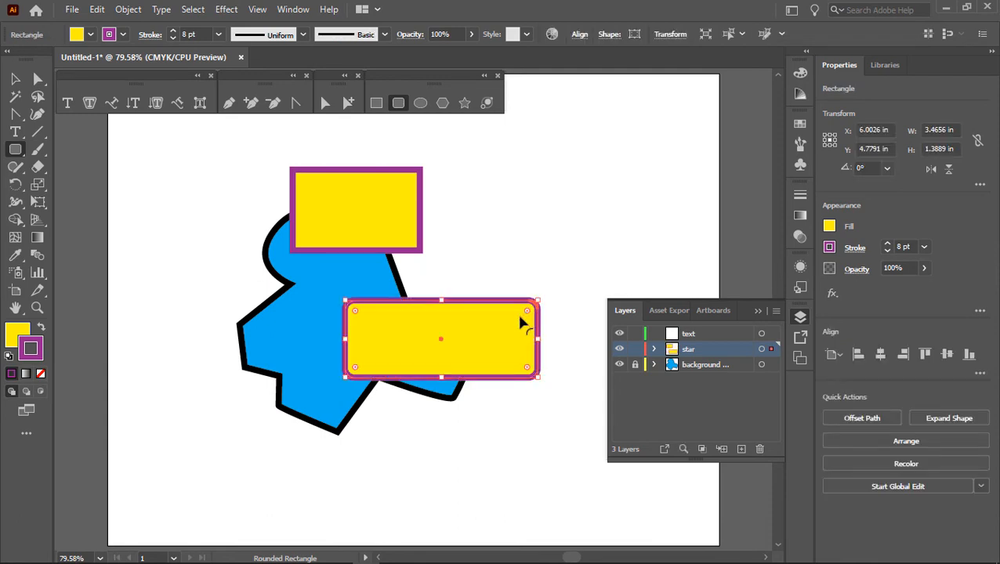
pyautogui.moveTo(524, 317); pyautogui.dragTo(471, 338)
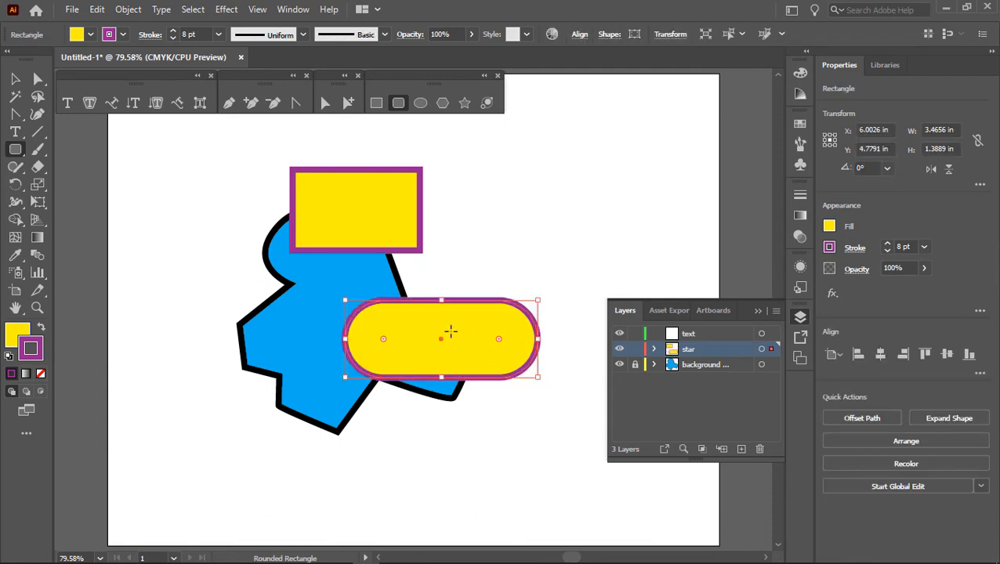
# Step: Change the pill shape's fill to a light pinkish mauve with the Color Picker
pyautogui.click(16, 334)
pyautogui.doubleClick(16, 337)
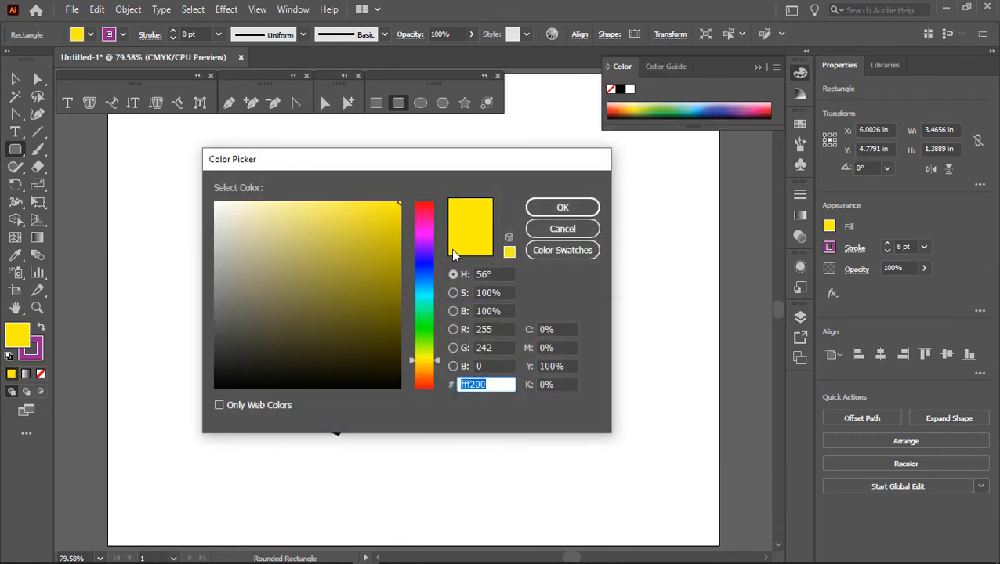
pyautogui.click(424, 237)
pyautogui.moveTo(380, 242); pyautogui.dragTo(287, 207)
pyautogui.click(558, 208)
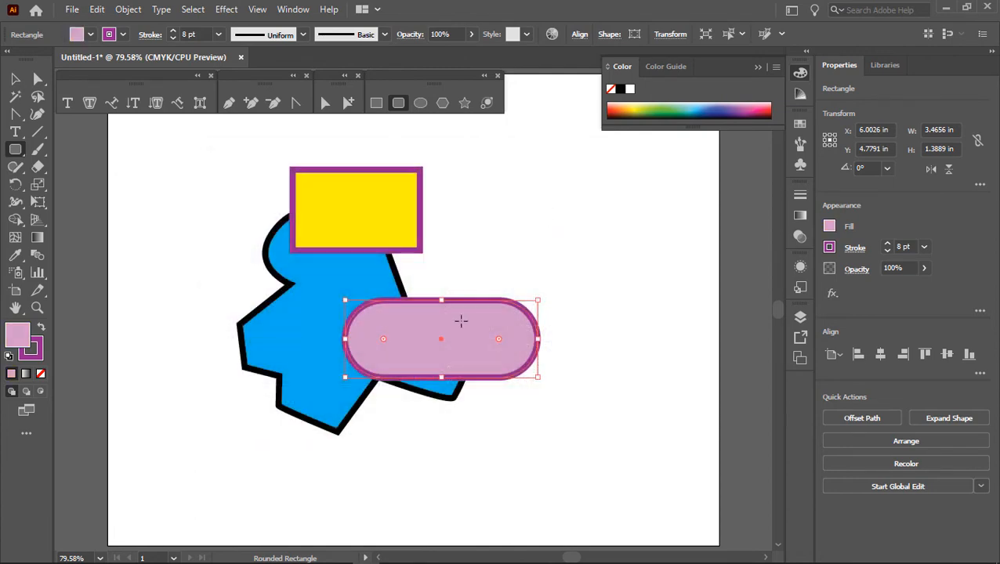
# Step: Change the pill shape's stroke to a bright yellow, RGB 249, 255, 0, with the Color Picker
pyautogui.doubleClick(36, 354)
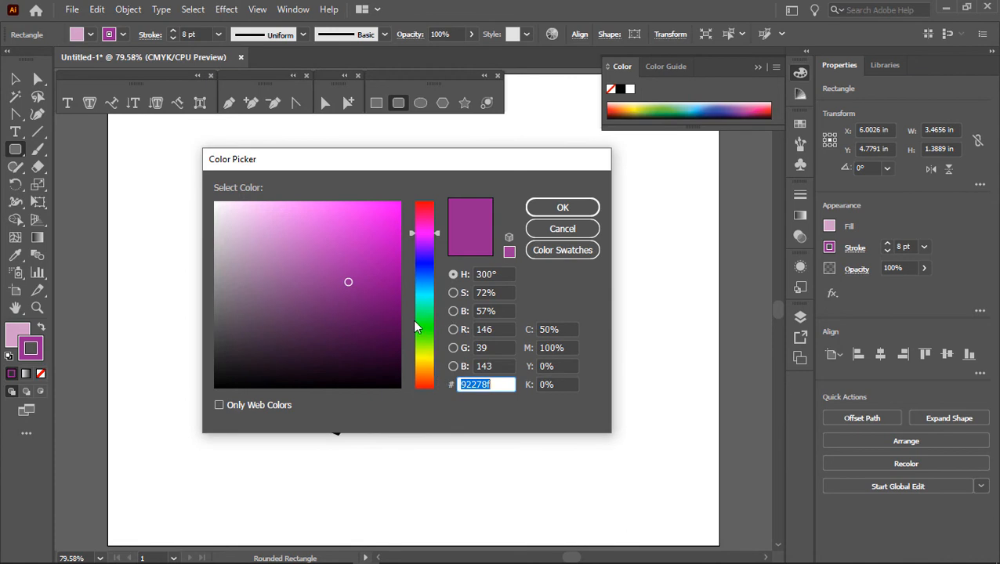
pyautogui.click(427, 358)
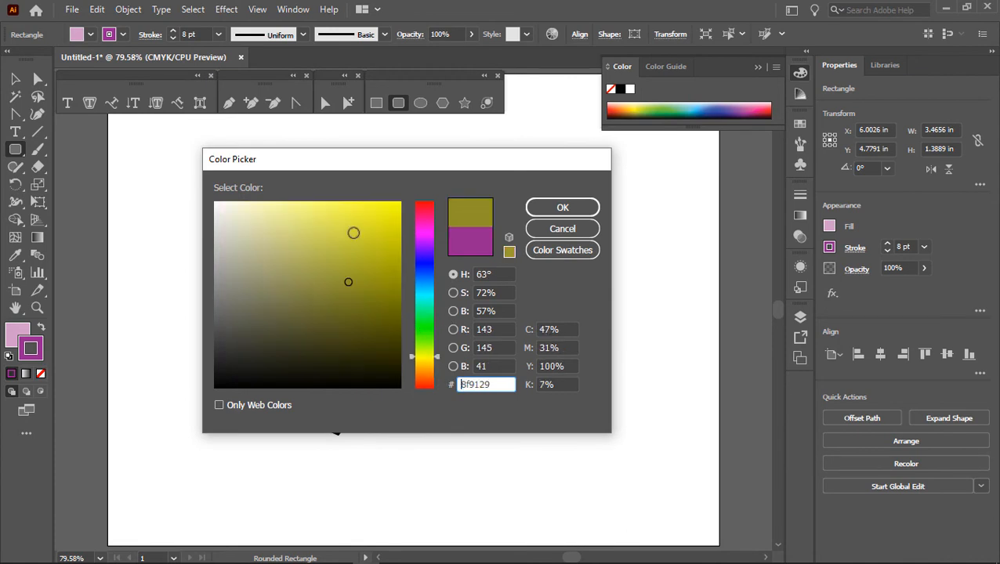
pyautogui.moveTo(353, 229)
pyautogui.mouseDown()
pyautogui.moveTo(380, 223)
pyautogui.moveTo(397, 201)
pyautogui.mouseUp()
pyautogui.click(562, 207)
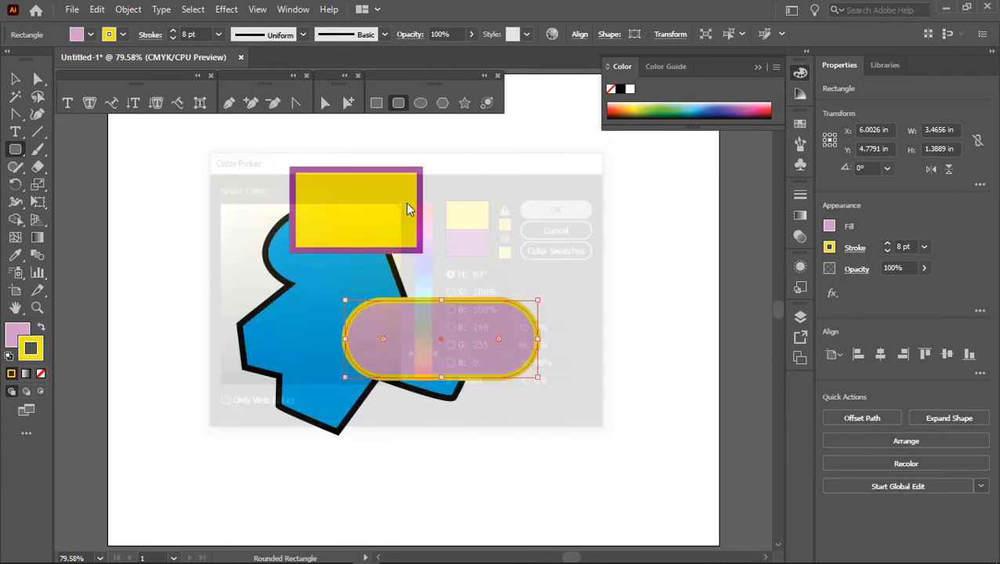
# Step: Move the pill shape up to overlap the yellow rectangle, and place it beneath that rectangle within the star layer
pyautogui.moveTo(478, 339); pyautogui.dragTo(473, 245)
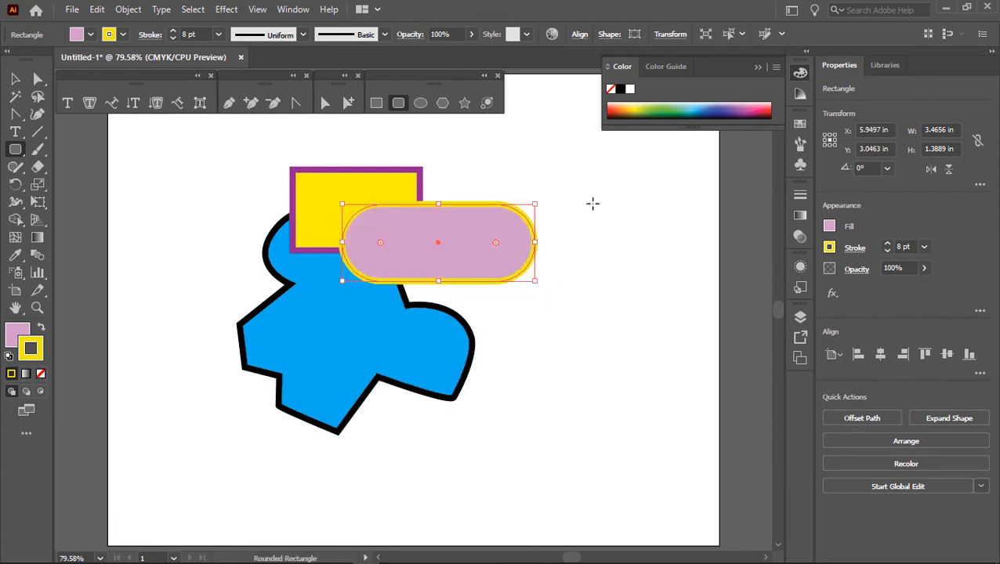
pyautogui.keyDown('ctrl'); pyautogui.click(550, 161); pyautogui.keyUp('ctrl')
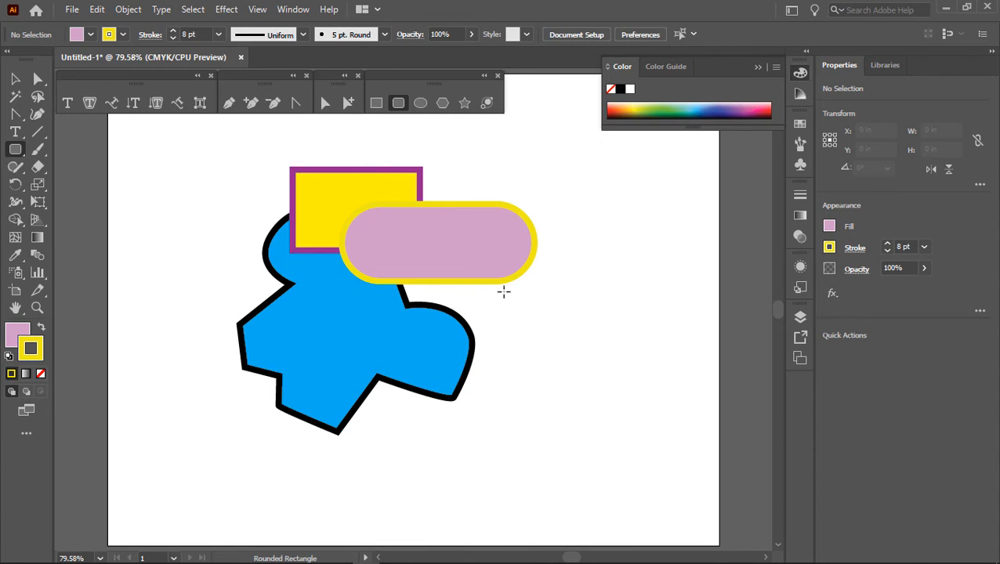
pyautogui.click(800, 317)
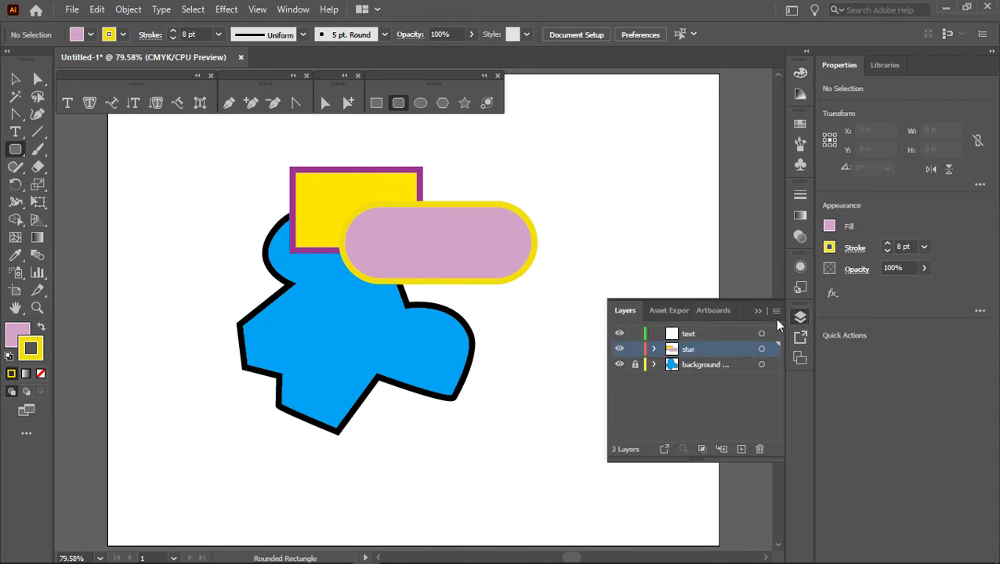
pyautogui.click(654, 350)
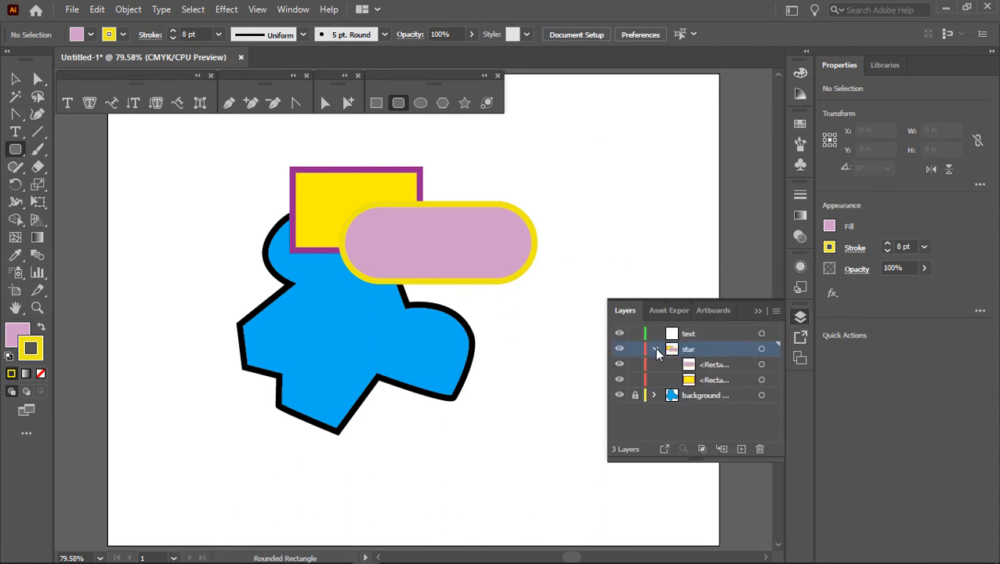
pyautogui.moveTo(708, 370); pyautogui.dragTo(708, 386)
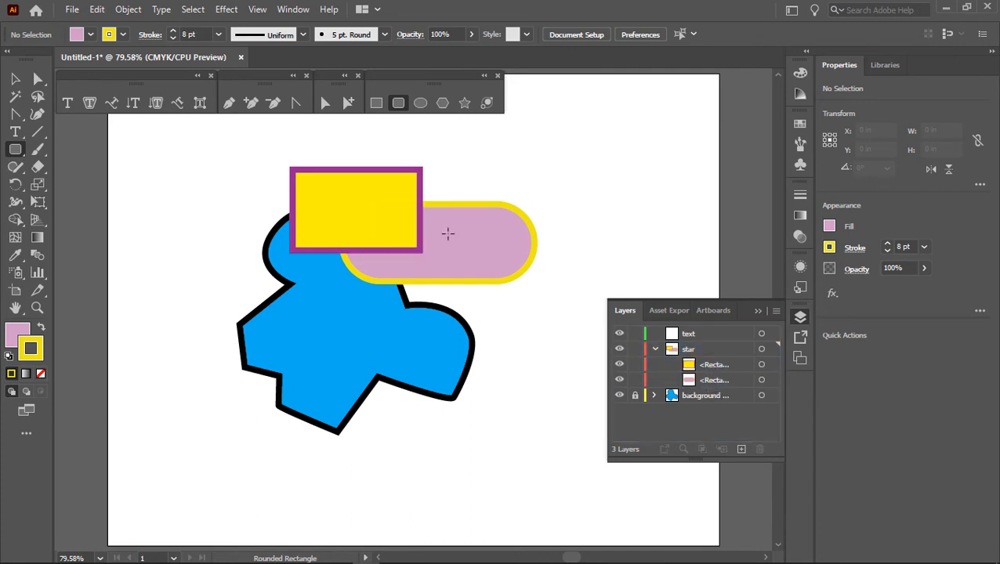
pyautogui.click(654, 349)
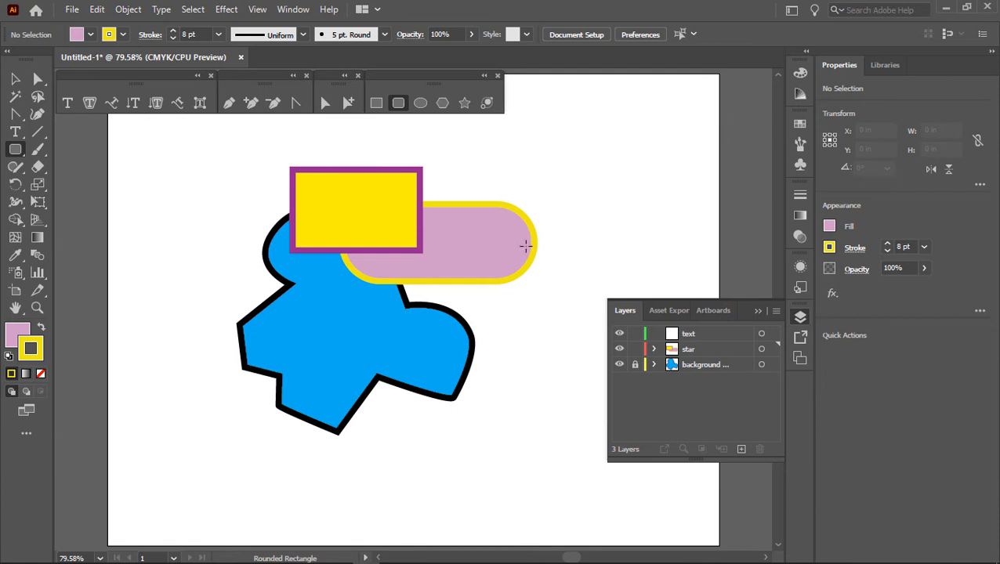
# Step: Delete the yellow rectangle and the pill shape one at a time, then undo both deletions
pyautogui.click(14, 79)
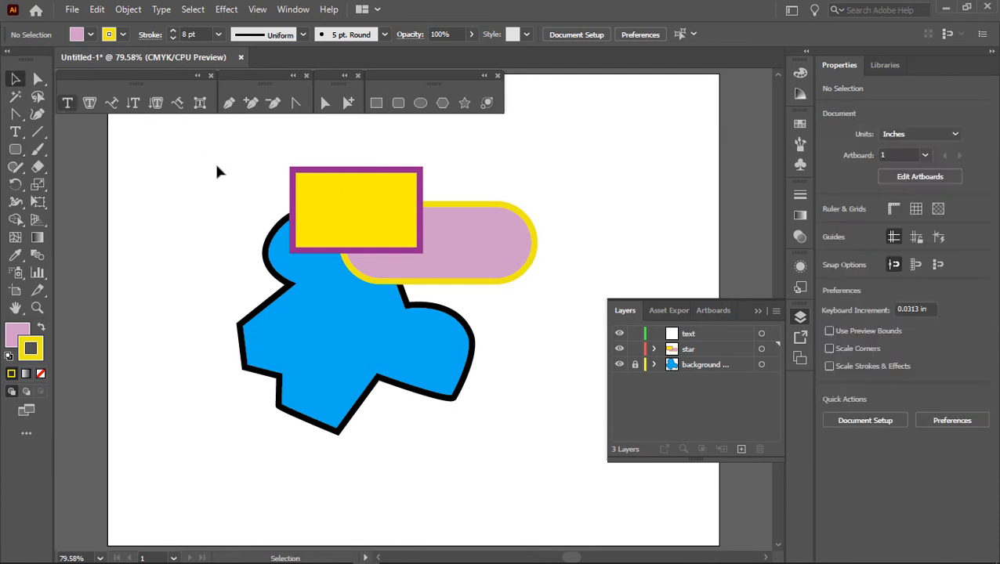
pyautogui.click(360, 208)
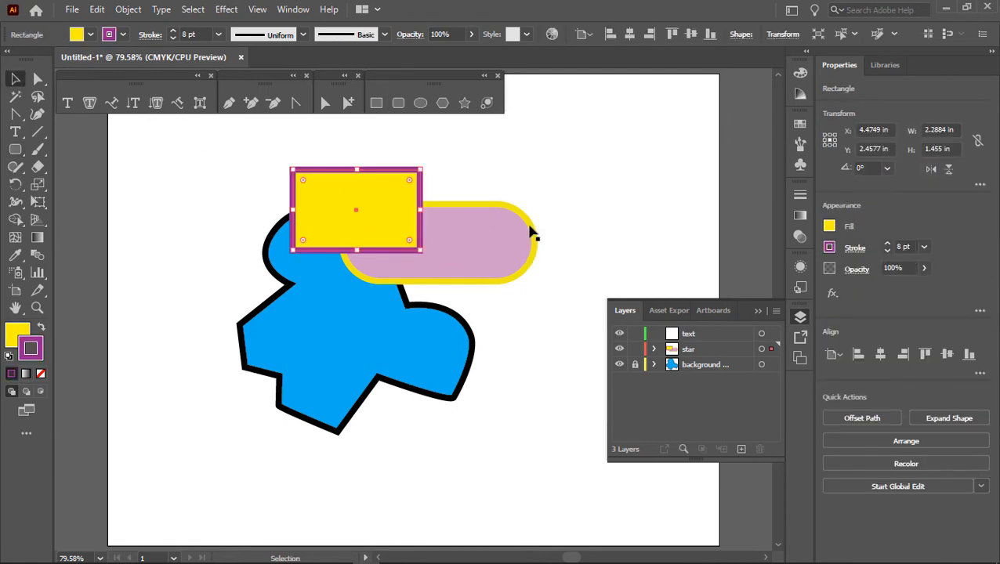
pyautogui.press('Delete')
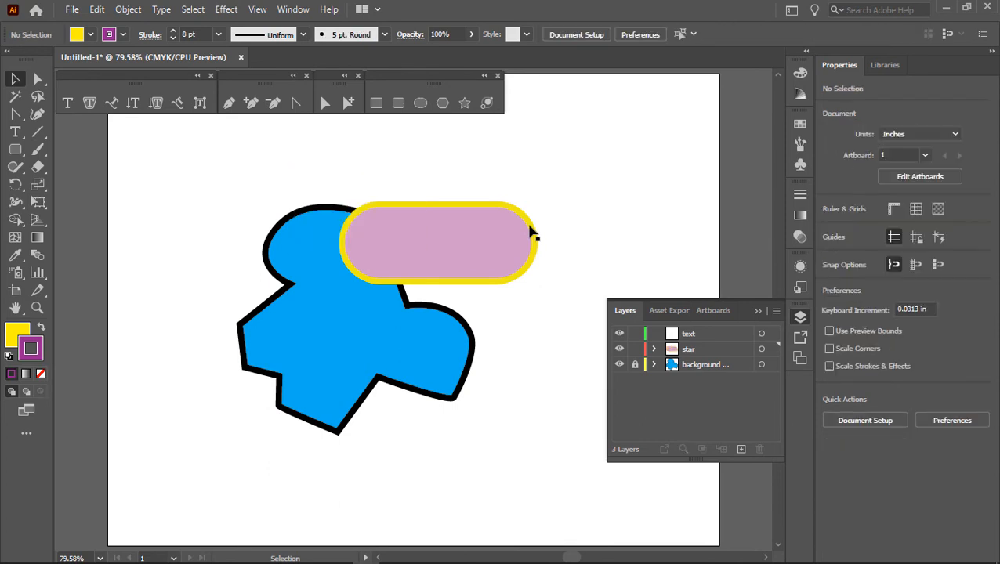
pyautogui.click(526, 245)
pyautogui.press('Delete')
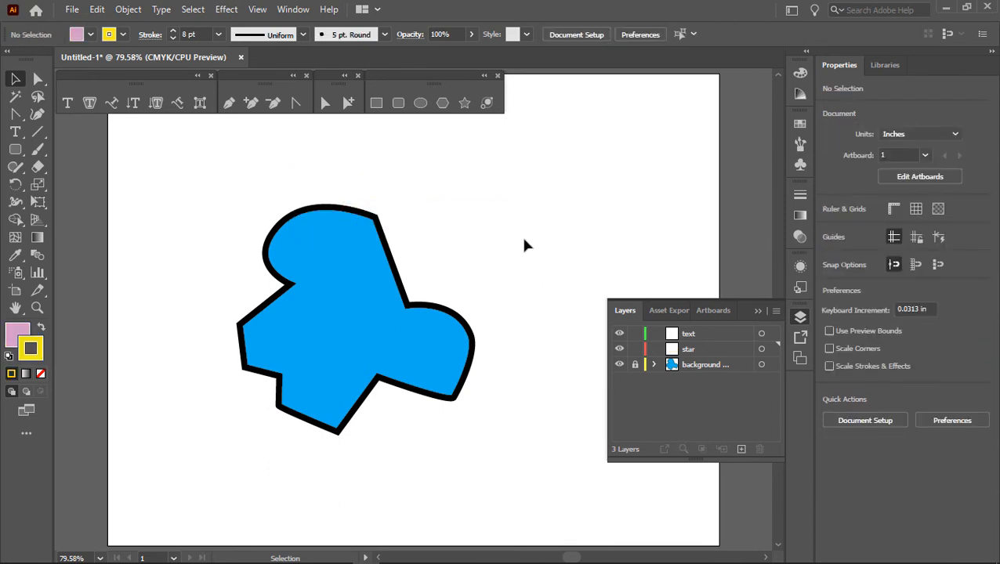
pyautogui.hotkey('ctrl', 'z')
pyautogui.hotkey('ctrl', 'z')
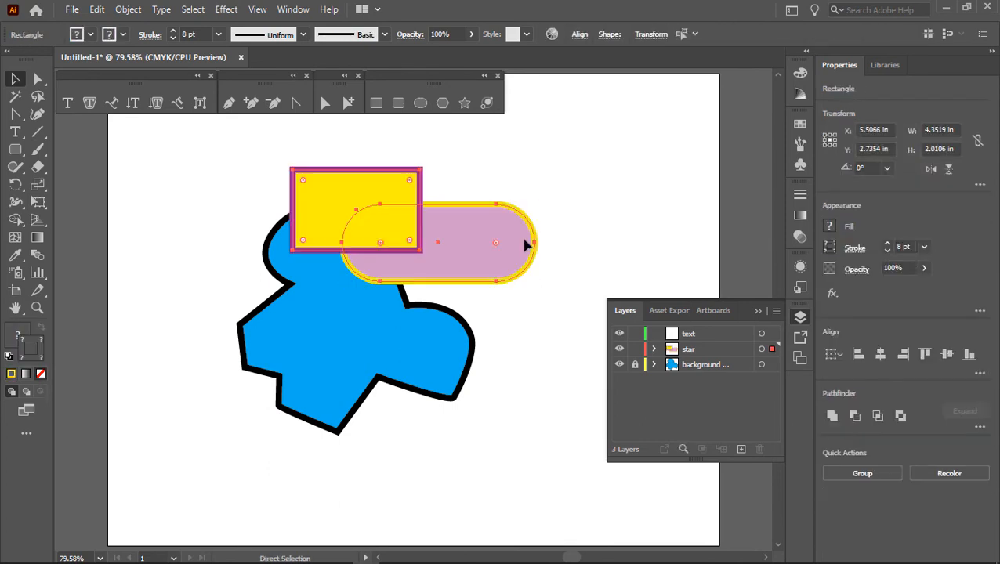
# Step: Select the yellow rectangle and the pill shape together and delete them both at once
pyautogui.moveTo(567, 278); pyautogui.dragTo(384, 163)
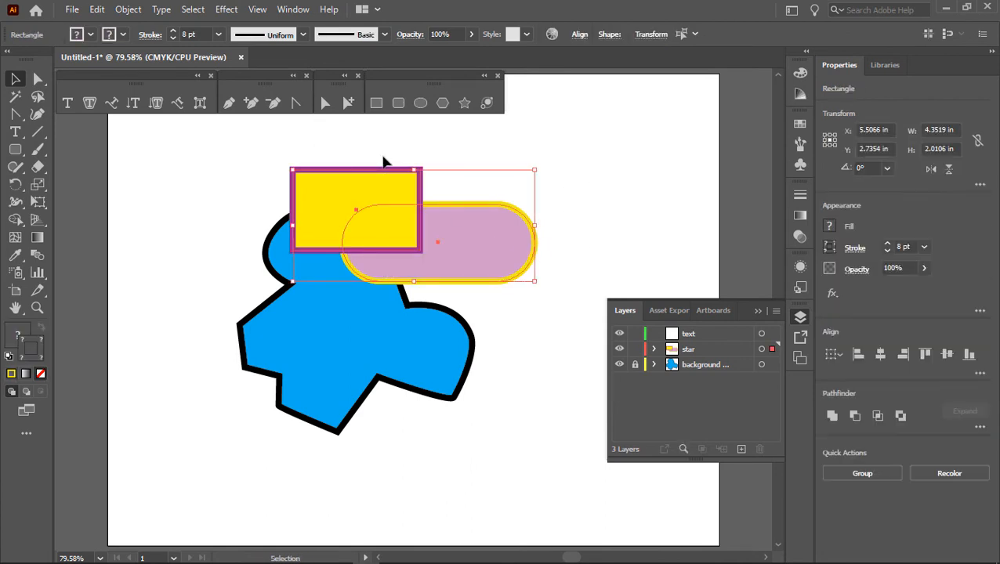
pyautogui.press('Delete')
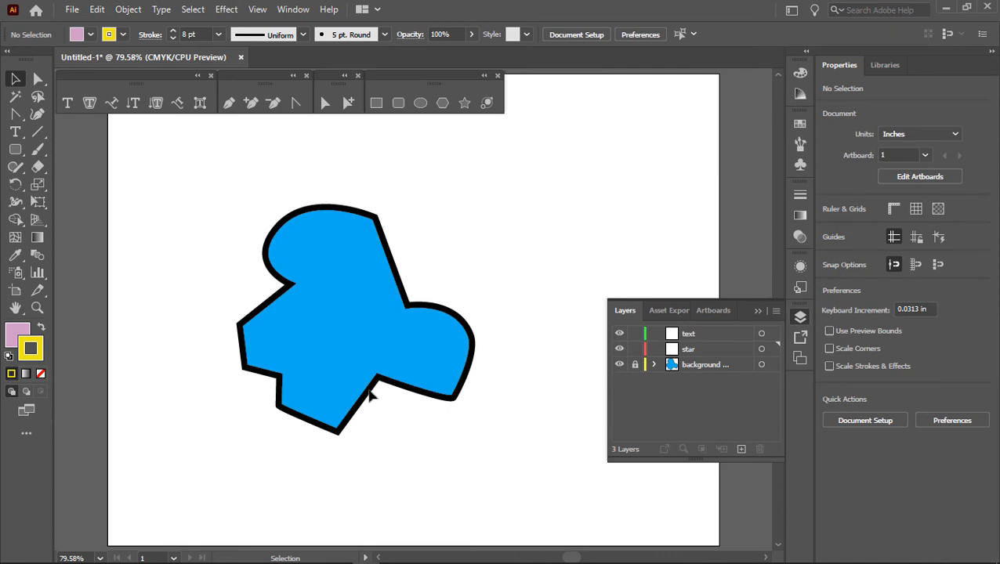
# Step: Try drawing an ellipse about 2.78 × 1.47 in and a circle about 2.43 in across on the star layer, undoing each
pyautogui.click(691, 351)
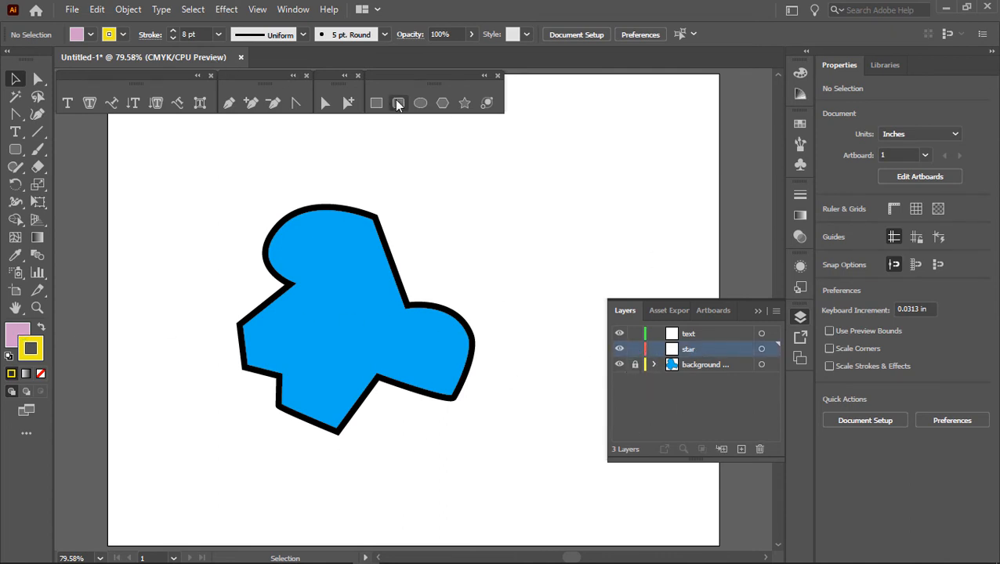
pyautogui.click(420, 103)
pyautogui.moveTo(475, 211)
pyautogui.mouseDown()
pyautogui.moveTo(593, 299)
pyautogui.moveTo(576, 192)
pyautogui.moveTo(393, 268)
pyautogui.moveTo(616, 271)
pyautogui.moveTo(632, 291)
pyautogui.mouseUp()
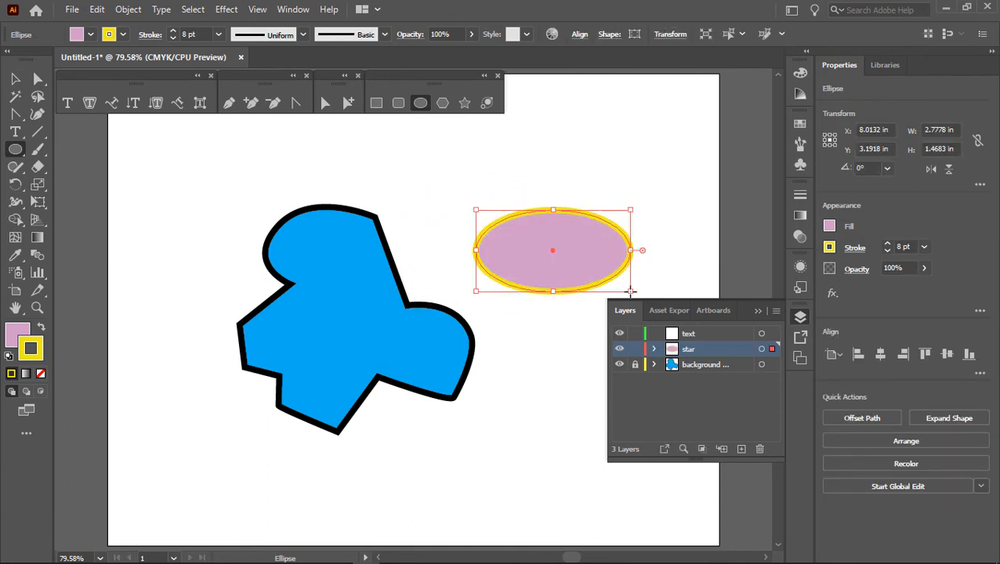
pyautogui.hotkey('ctrl', 'z')
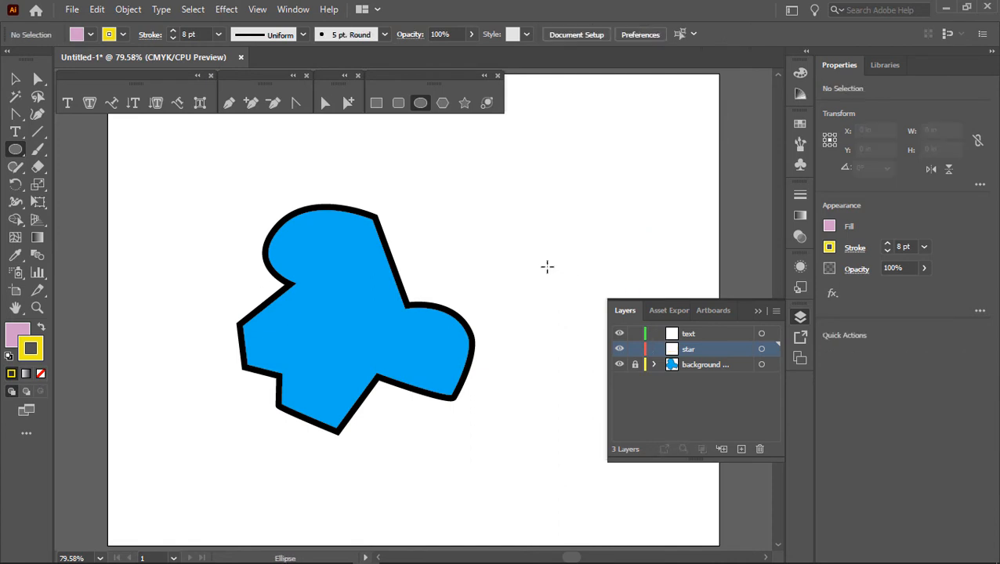
pyautogui.moveTo(468, 175); pyautogui.dragTo(537, 312)
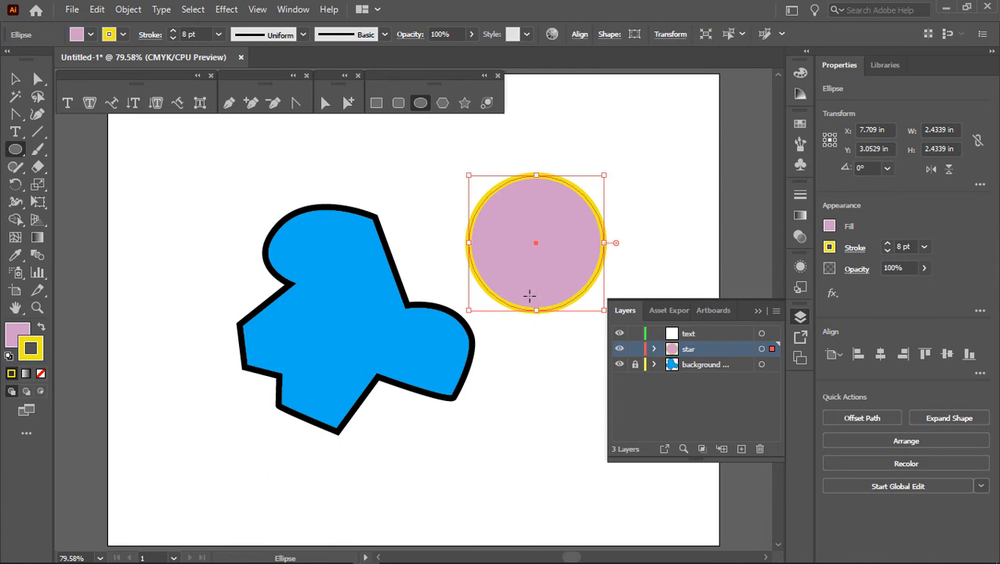
pyautogui.hotkey('ctrl', 'z')
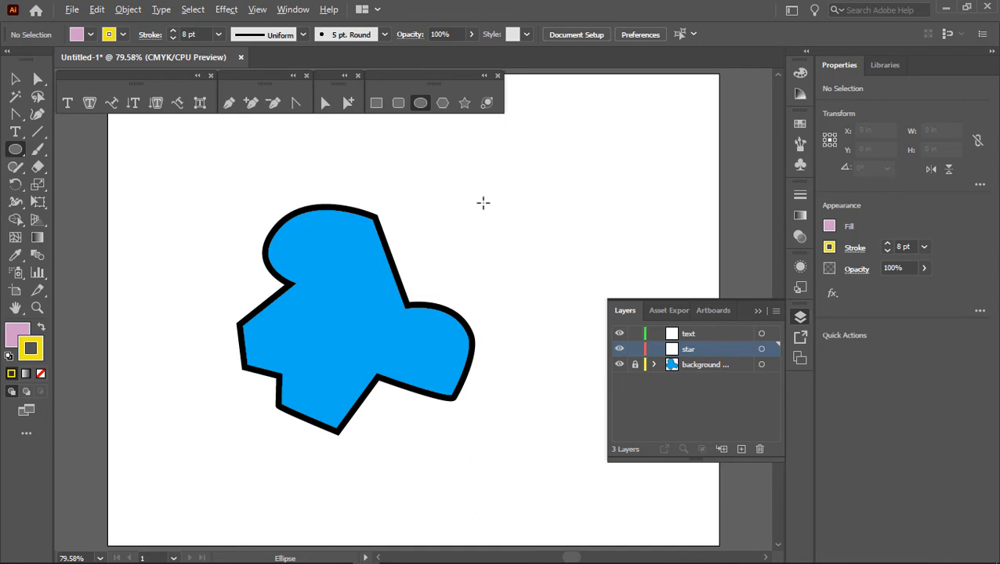
# Step: Draw a circle about 2.04 in across over the blue shape's right side on the star layer and remove its stroke
pyautogui.moveTo(482, 210); pyautogui.dragTo(484, 259)
pyautogui.moveTo(494, 216); pyautogui.dragTo(448, 305)
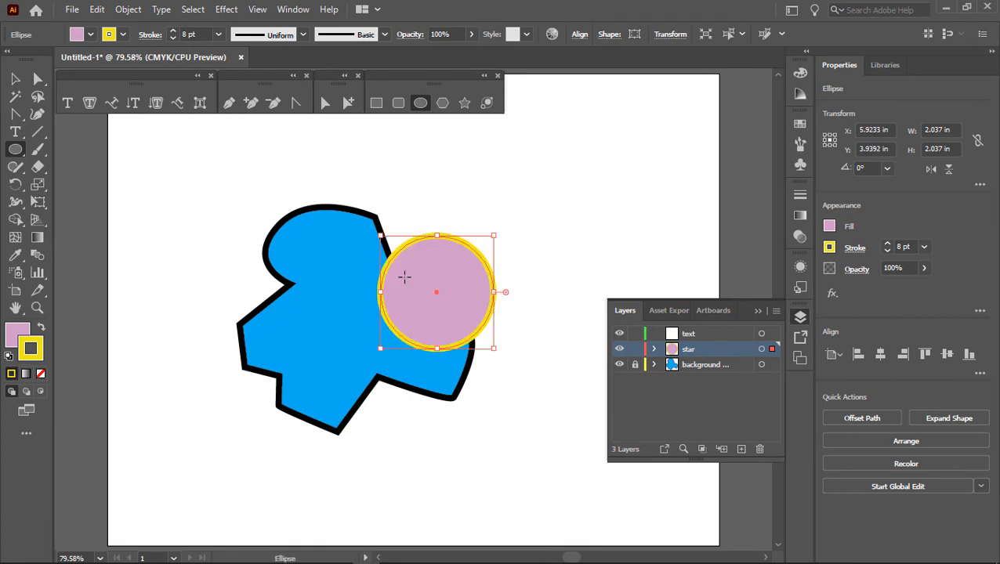
pyautogui.click(41, 374)
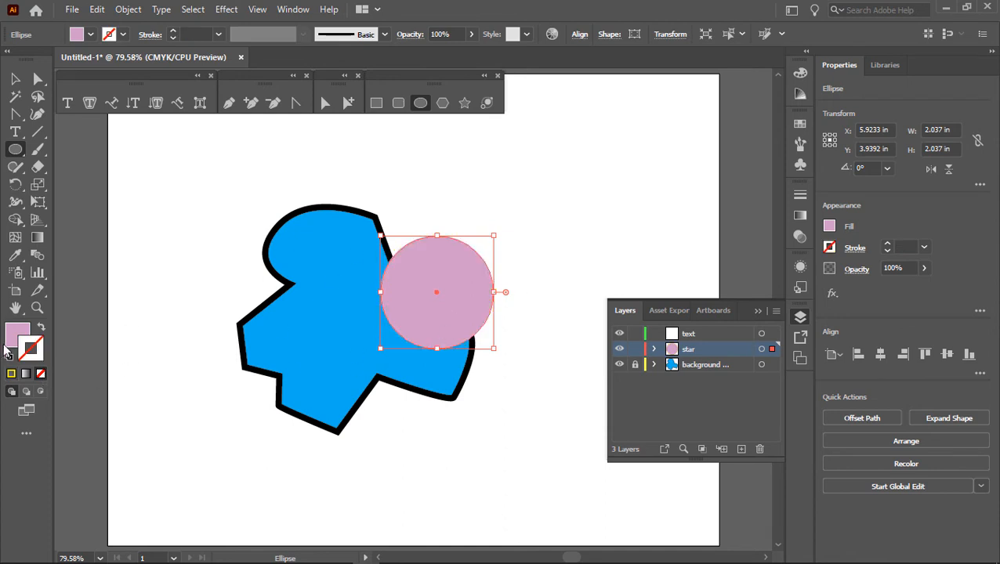
# Step: Fill the circle with the darkest brown swatch and deselect it
pyautogui.click(23, 335)
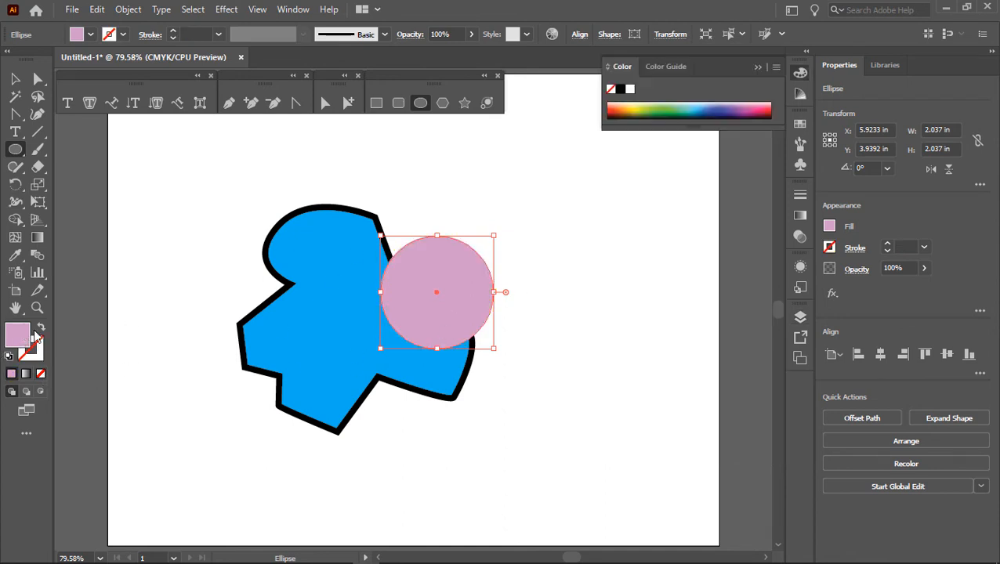
pyautogui.click(800, 124)
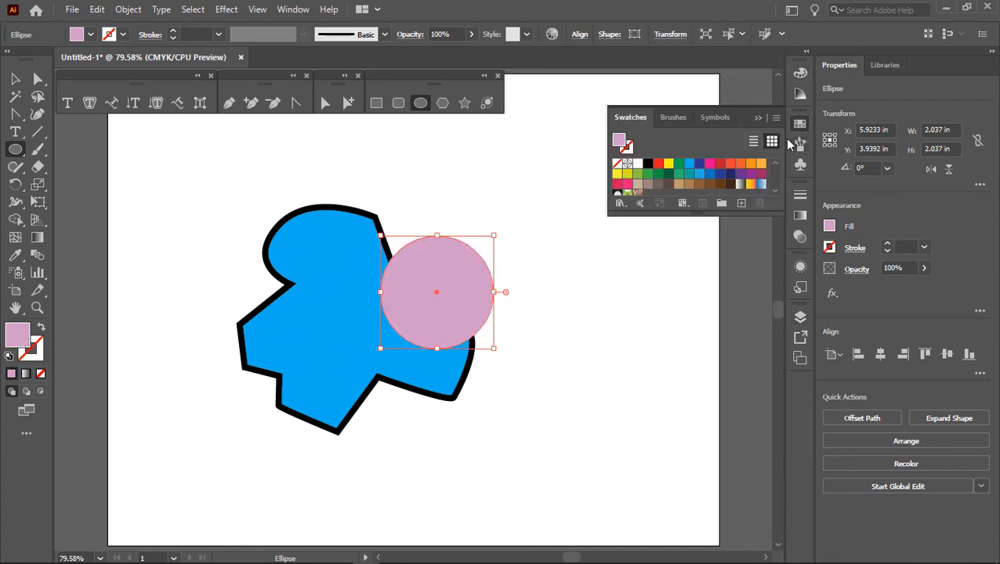
pyautogui.click(729, 185)
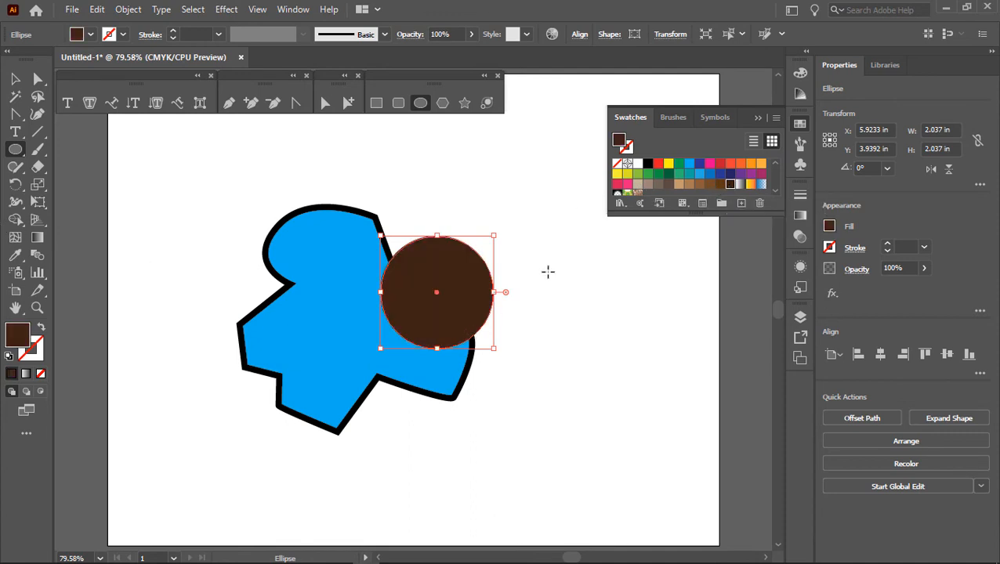
pyautogui.keyDown('ctrl'); pyautogui.click(548, 272); pyautogui.keyUp('ctrl')
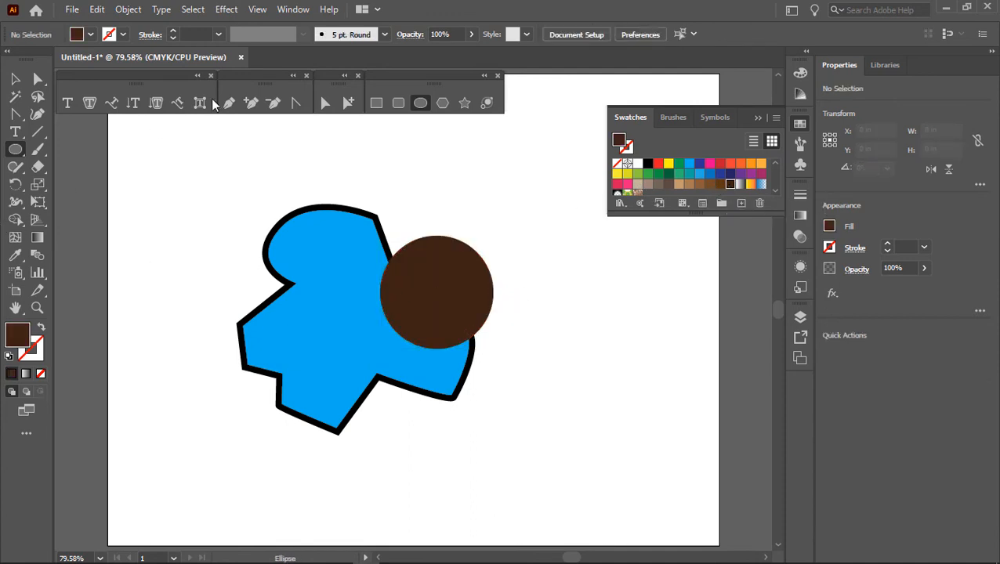
# Step: Copy and paste the brown circle, placing the copy so it overlaps the original's lower right
pyautogui.press('v')
pyautogui.click(463, 280)
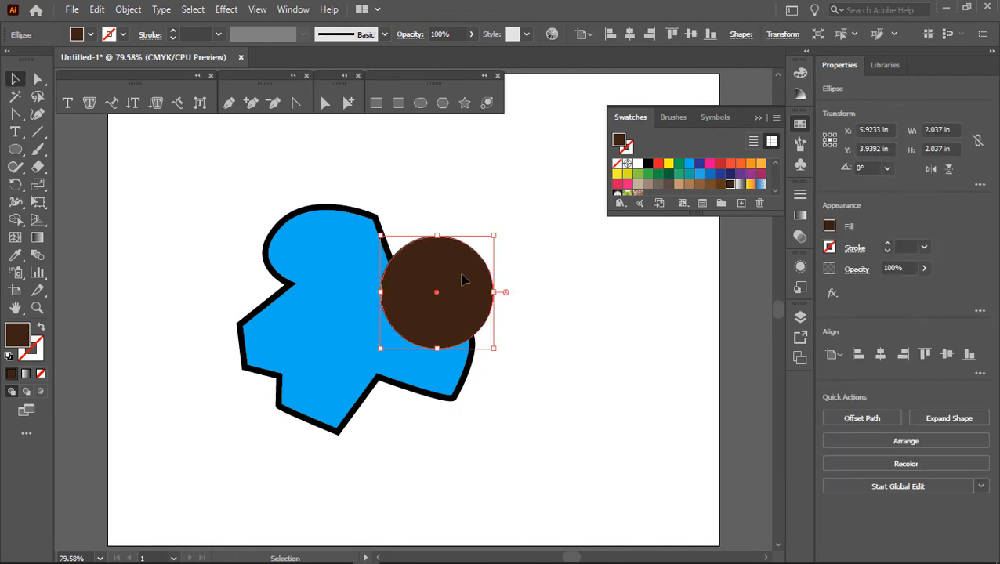
pyautogui.click(97, 10)
pyautogui.click(117, 80)
pyautogui.click(97, 11)
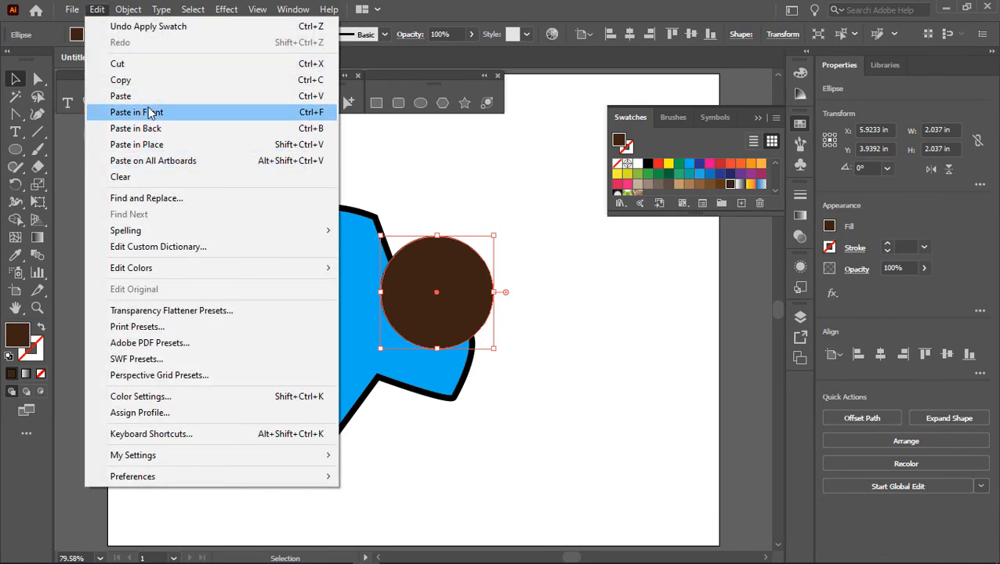
pyautogui.click(122, 95)
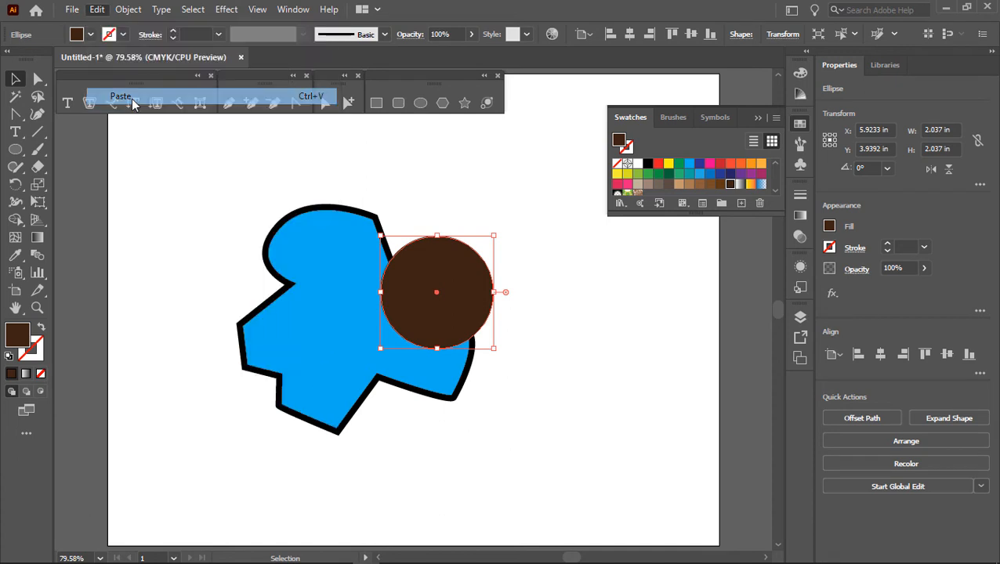
pyautogui.moveTo(447, 275); pyautogui.dragTo(509, 302)
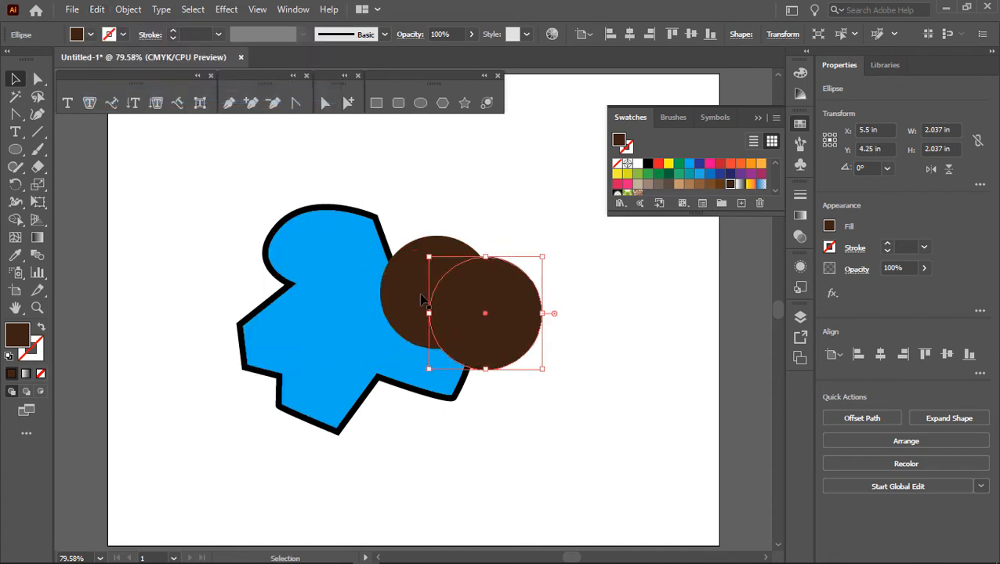
# Step: Constrain the original circle's proportions and set its width to 2 in
pyautogui.click(406, 267)
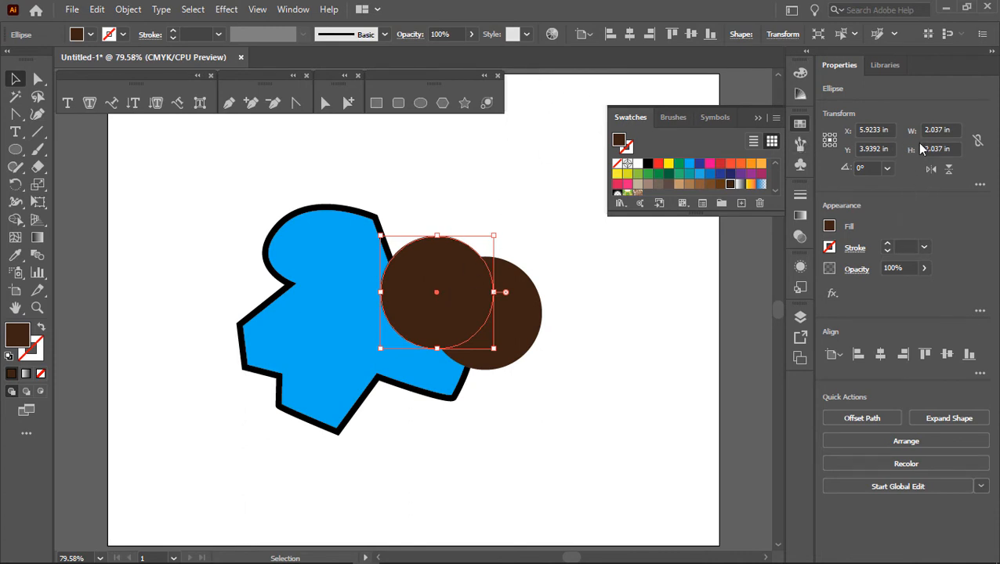
pyautogui.click(948, 130)
pyautogui.click(976, 140)
pyautogui.click(951, 132)
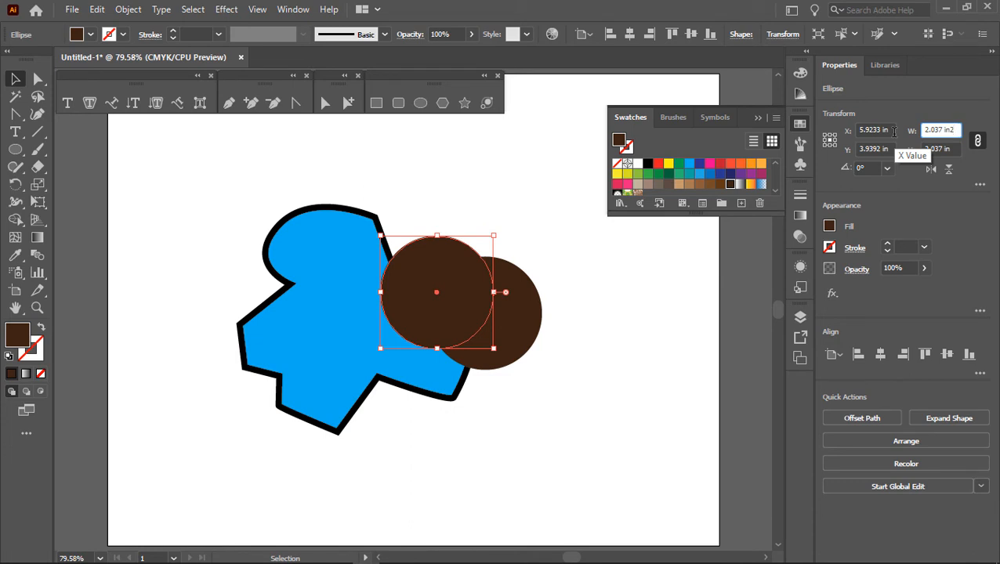
pyautogui.hotkey('ctrl', 'a')
pyautogui.write('2')
pyautogui.press('Return')
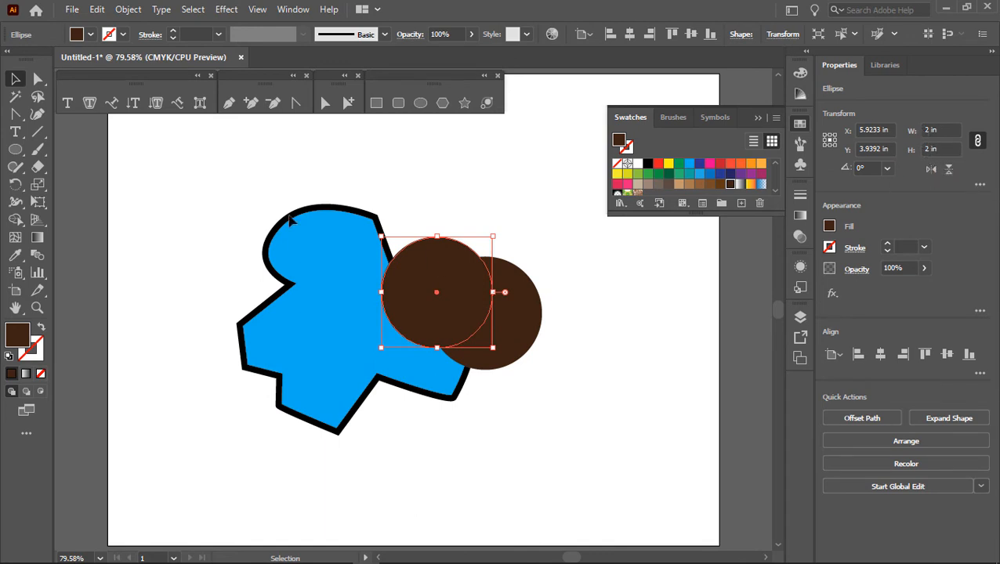
# Step: Resize the copied circle proportionally to 1.75 in wide and high
pyautogui.click(513, 314)
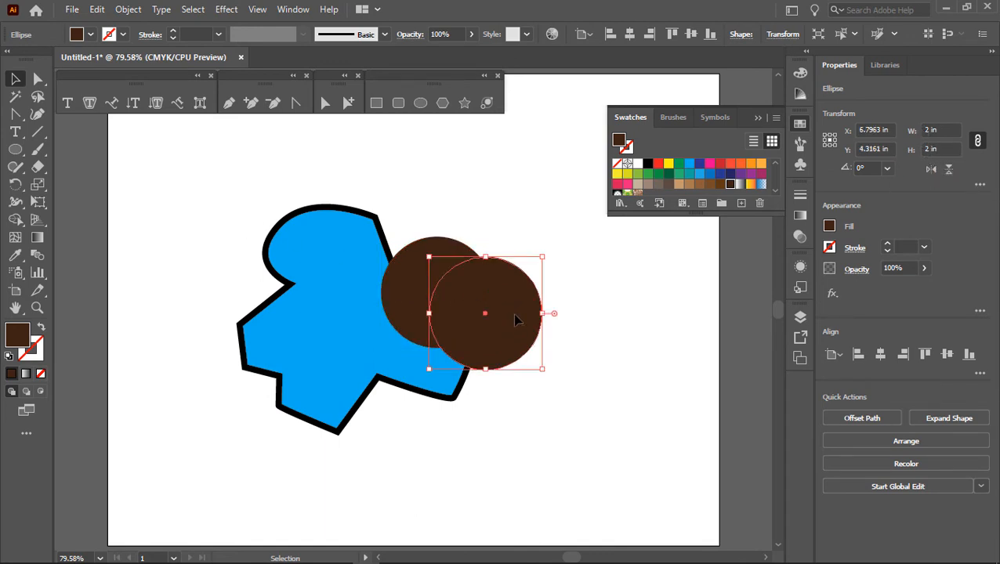
pyautogui.click(955, 131)
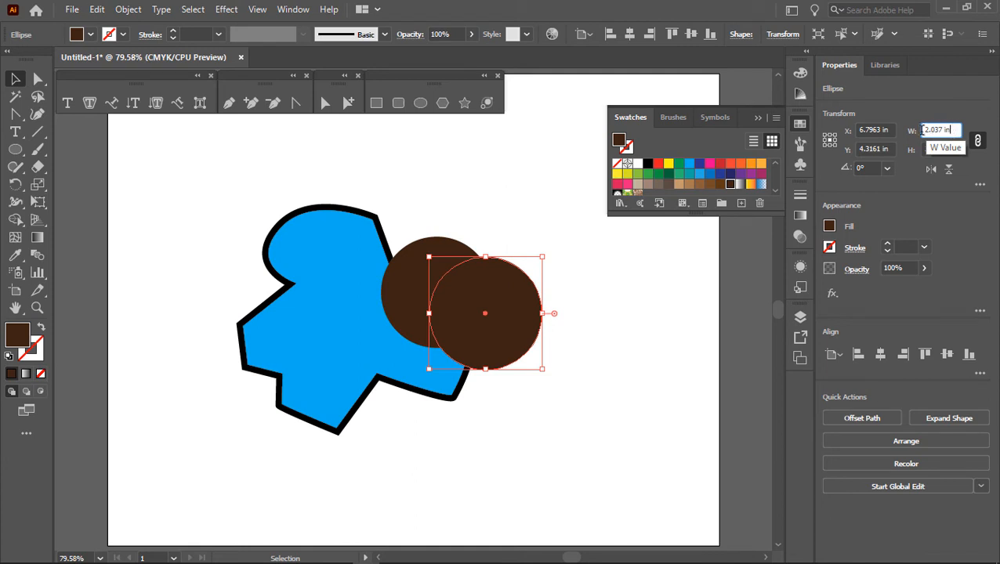
pyautogui.write('2.75')
pyautogui.hotkey('ctrl', 'a')
pyautogui.write('2.')
pyautogui.press('Tab')
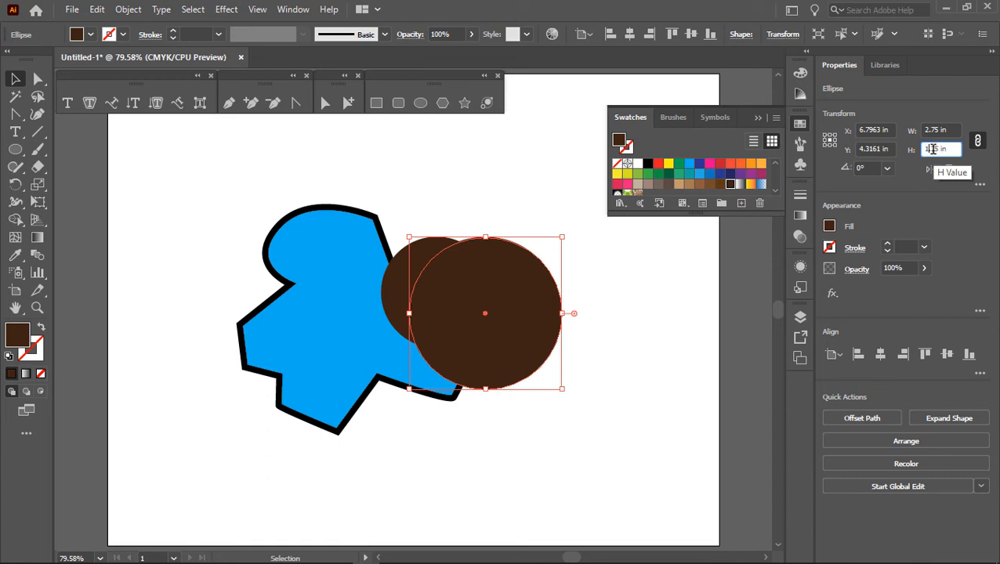
pyautogui.press('Return')
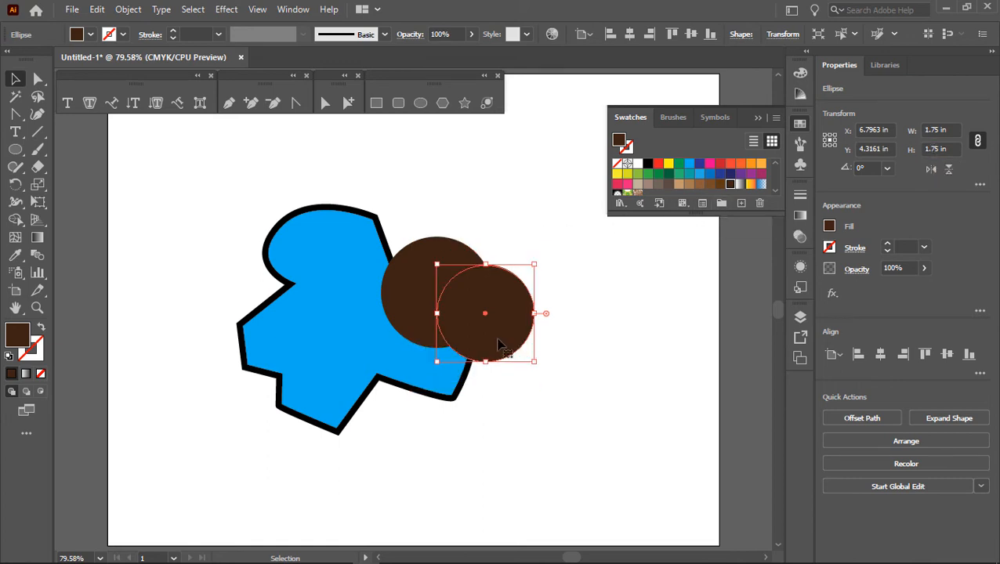
# Step: Move the 2 in circle slightly down and centre the 1.75 in circle on top of it
pyautogui.moveTo(499, 350); pyautogui.dragTo(574, 438)
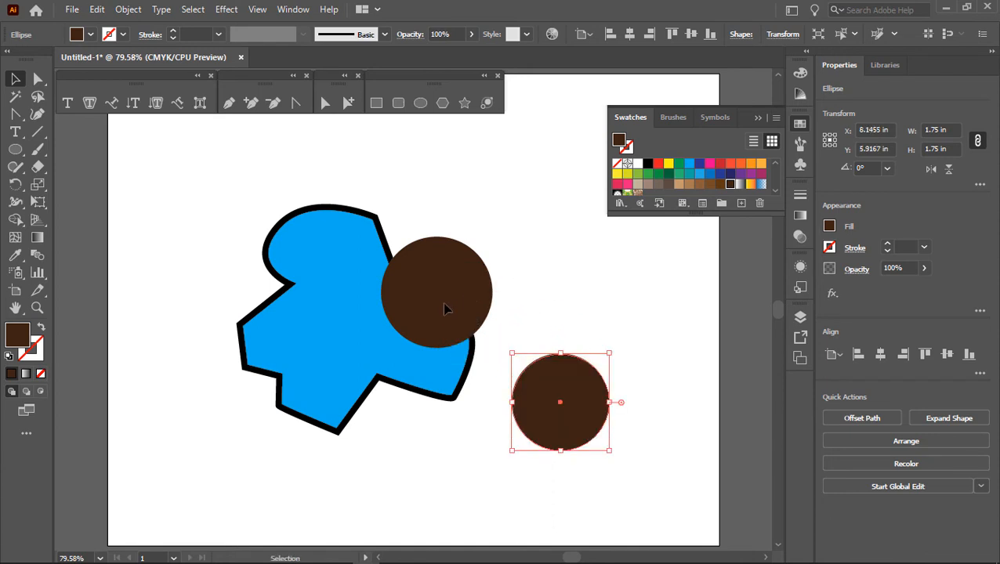
pyautogui.moveTo(443, 304); pyautogui.dragTo(451, 332)
pyautogui.moveTo(554, 391); pyautogui.dragTo(440, 315)
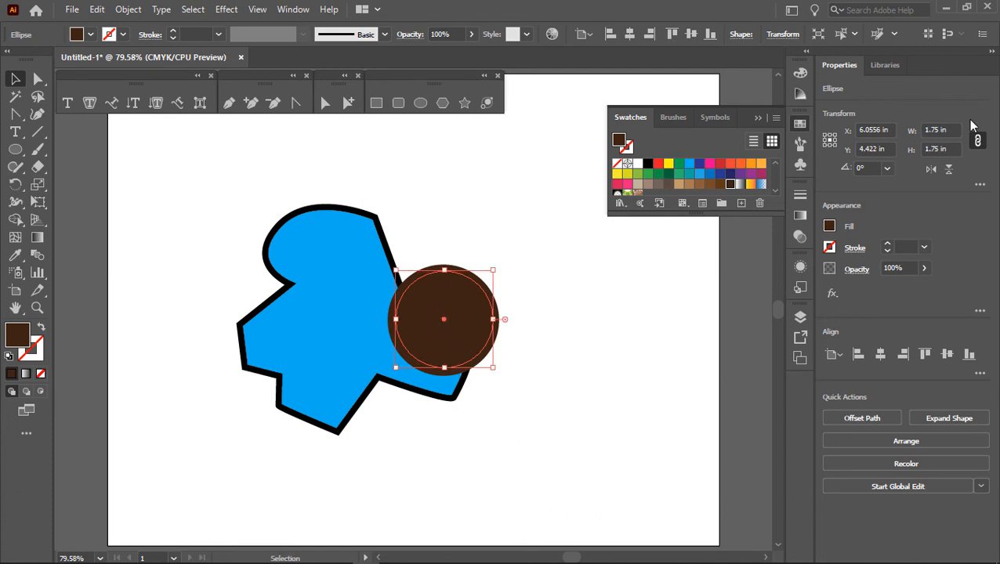
# Step: Resize the inner circle proportionally to 1.375 in and shift it slightly right and down inside the larger circle
pyautogui.click(930, 130)
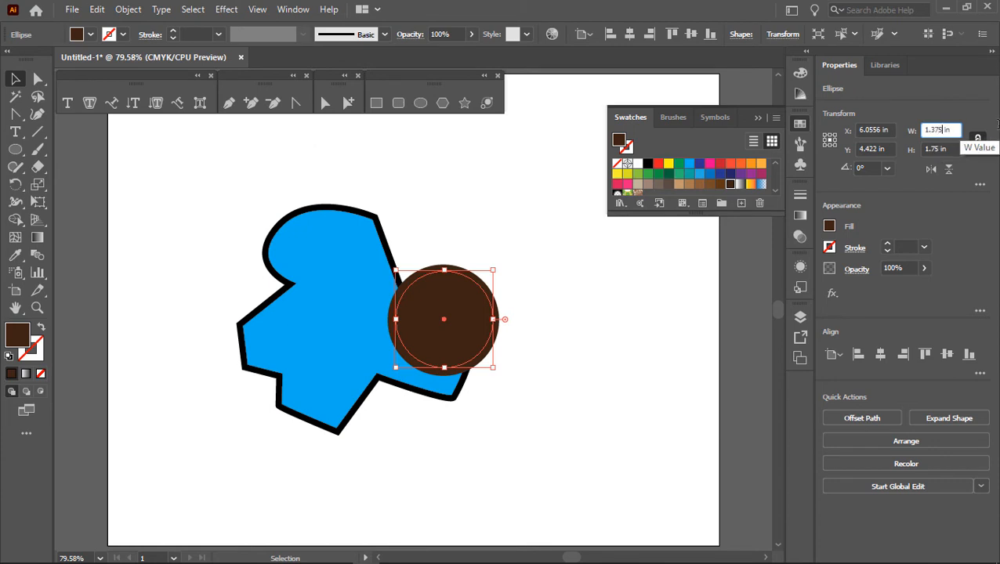
pyautogui.press('Return')
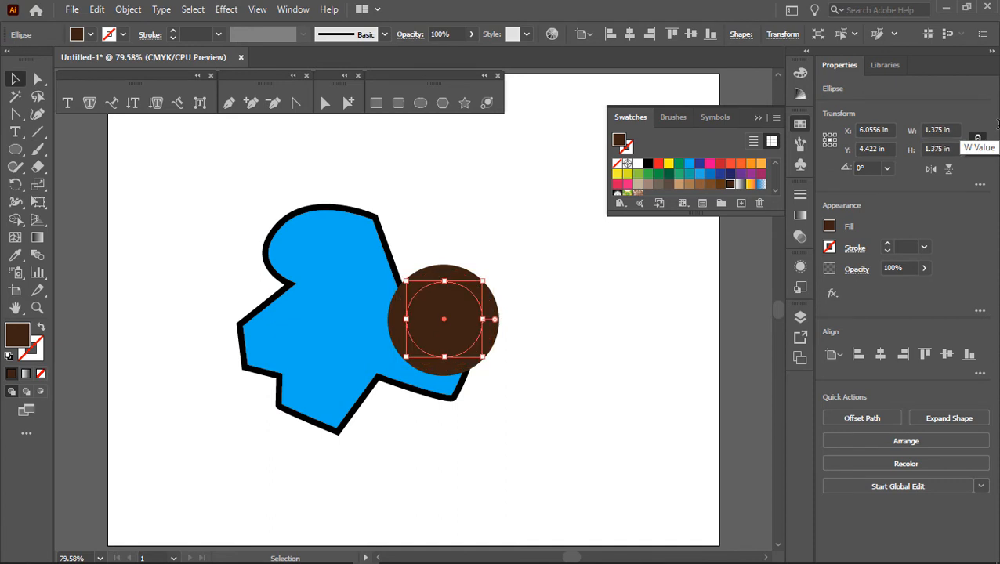
pyautogui.click(425, 193)
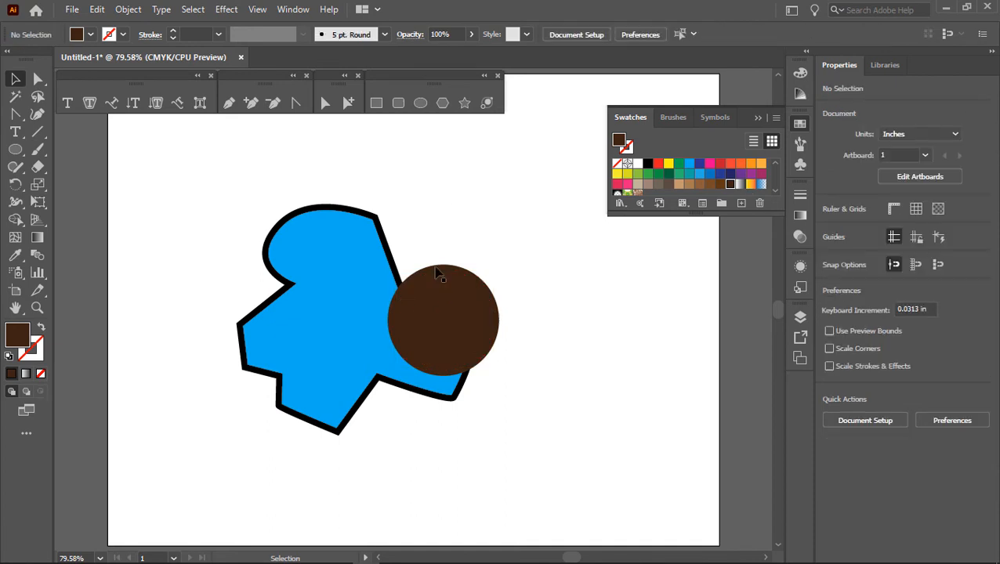
pyautogui.click(466, 330)
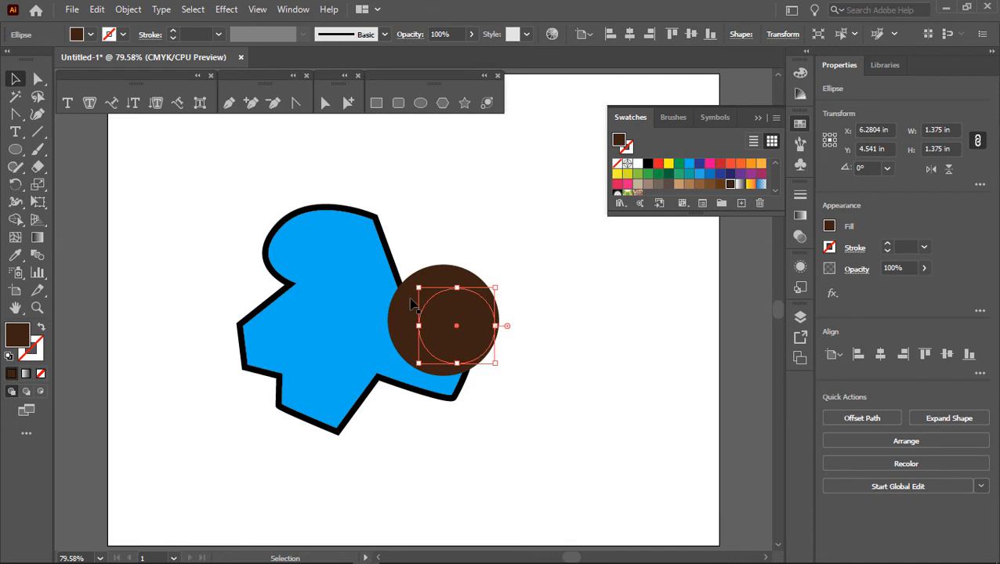
# Step: Check the stacked circles and the blue shape in outline view, and return to the coloured preview
pyautogui.press('a')
pyautogui.hotkey('ctrl', 'y')
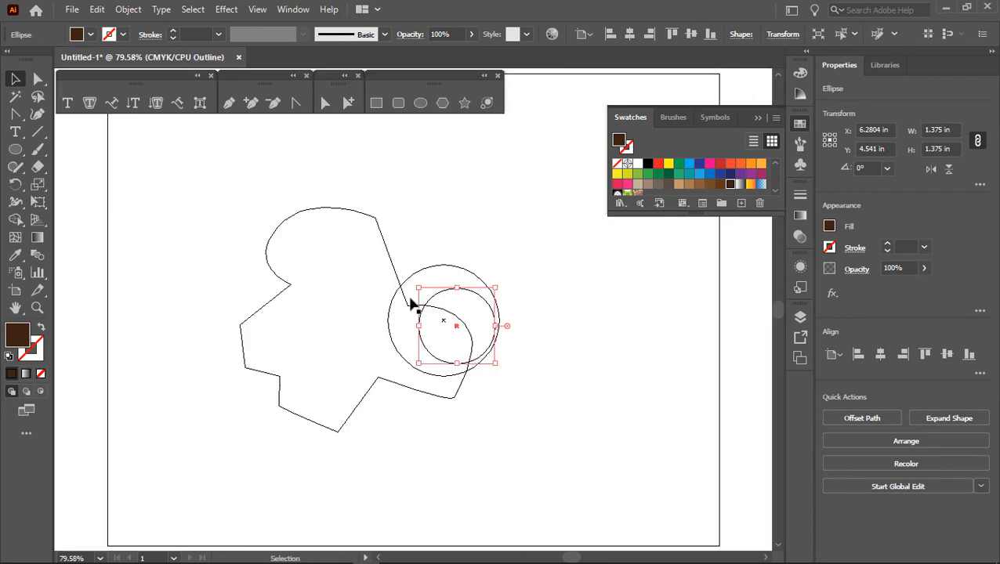
pyautogui.hotkey('ctrl', 'y')
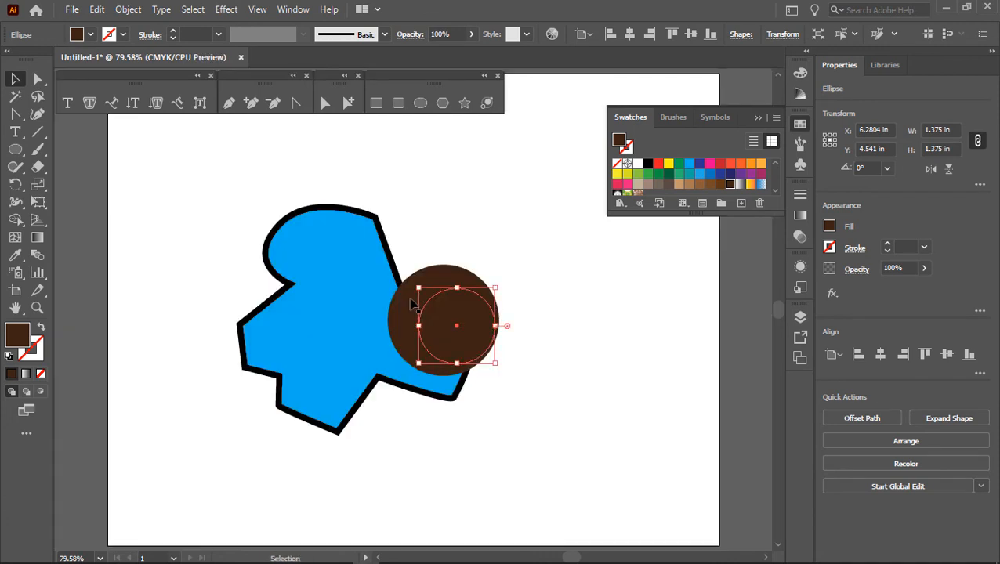
# Step: Select both circles and align them to each other's horizontal and vertical centres
pyautogui.keyDown('shift'); pyautogui.click(456, 273); pyautogui.keyUp('shift')
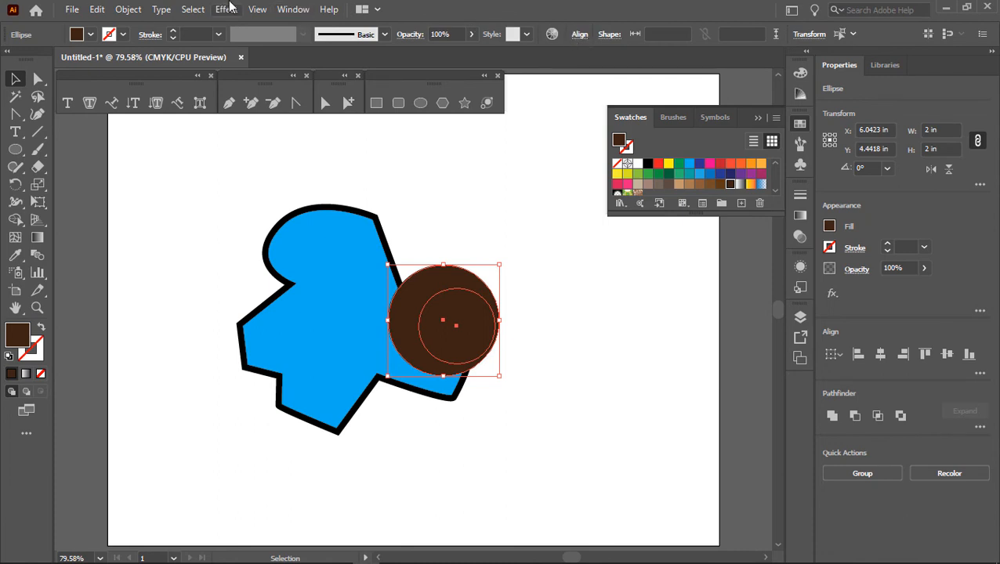
pyautogui.click(290, 10)
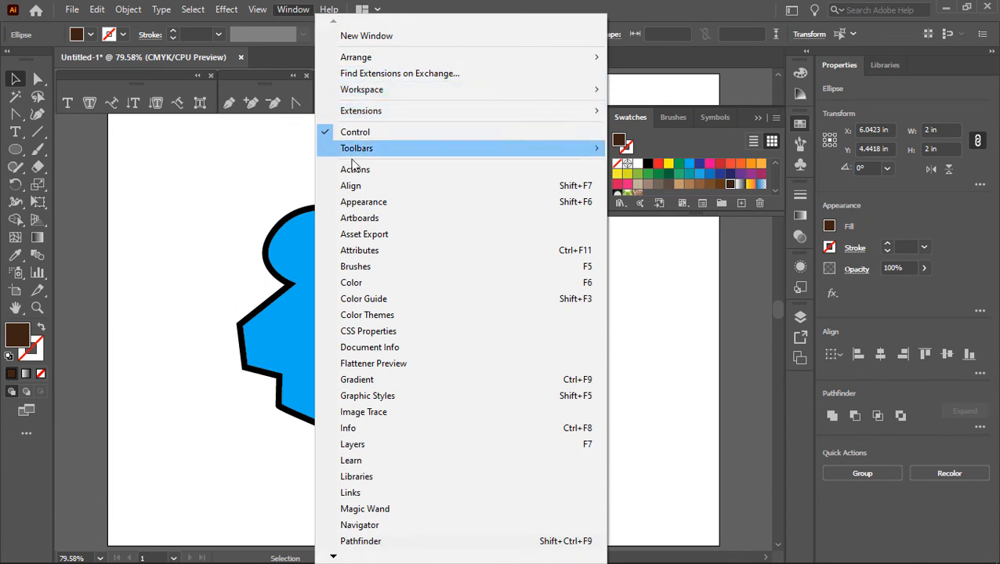
pyautogui.click(352, 186)
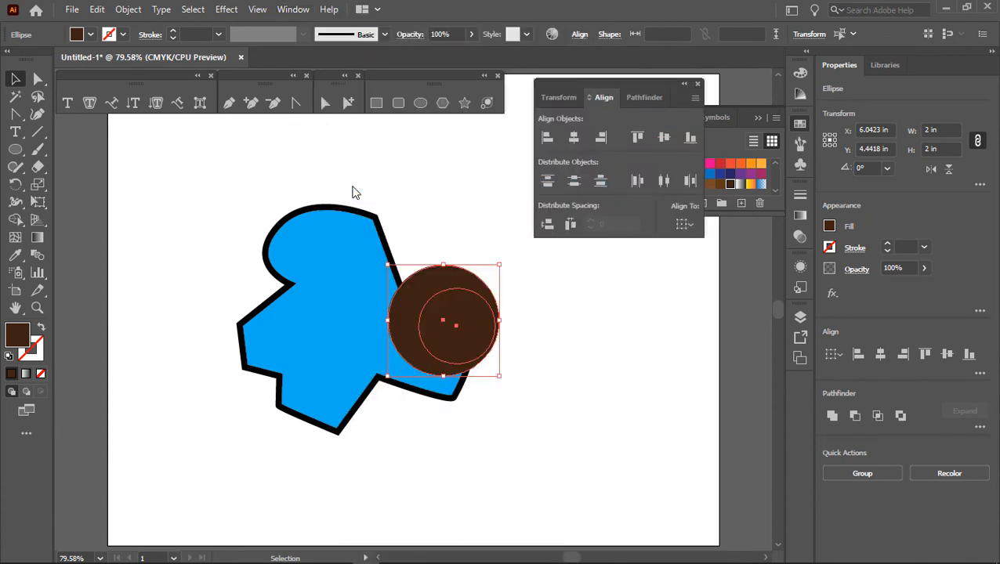
pyautogui.click(573, 143)
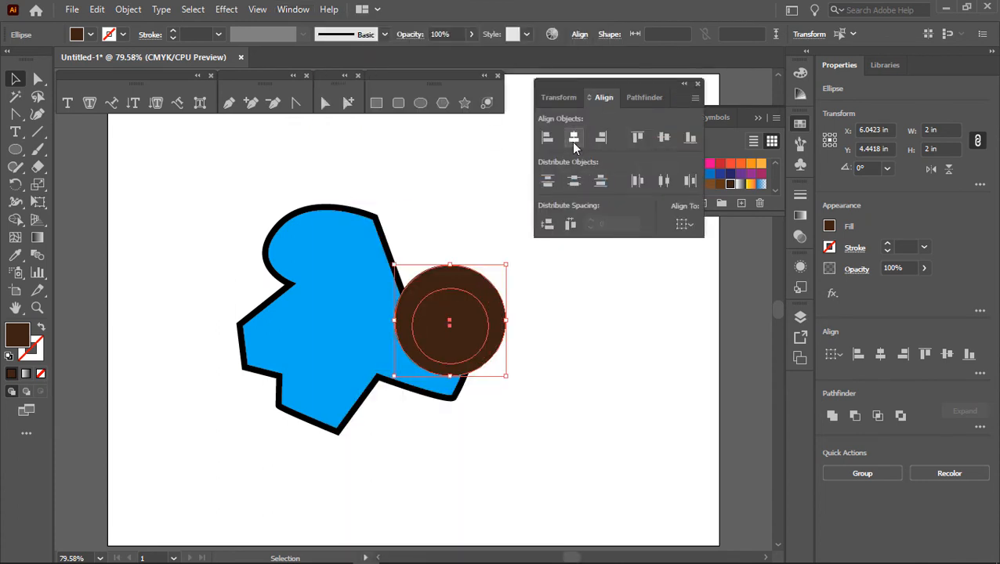
pyautogui.click(663, 139)
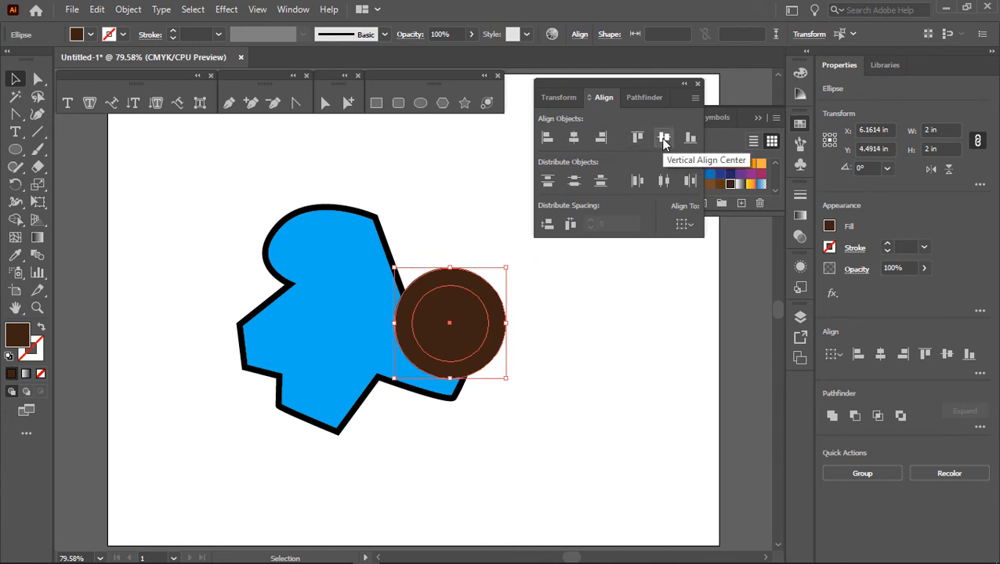
pyautogui.click(591, 345)
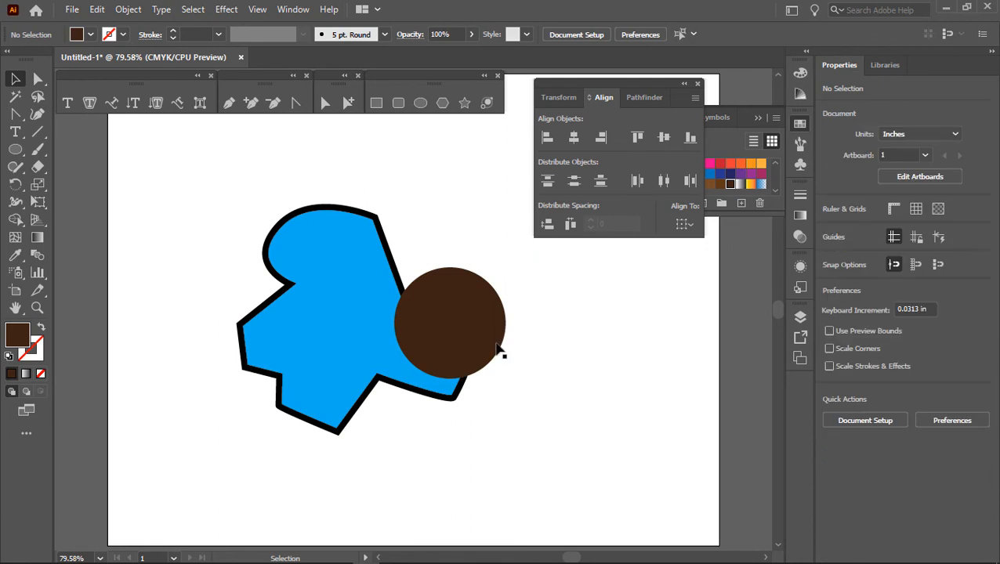
# Step: Give the inner 1.375 in circle the default white fill and black stroke
pyautogui.click(8, 358)
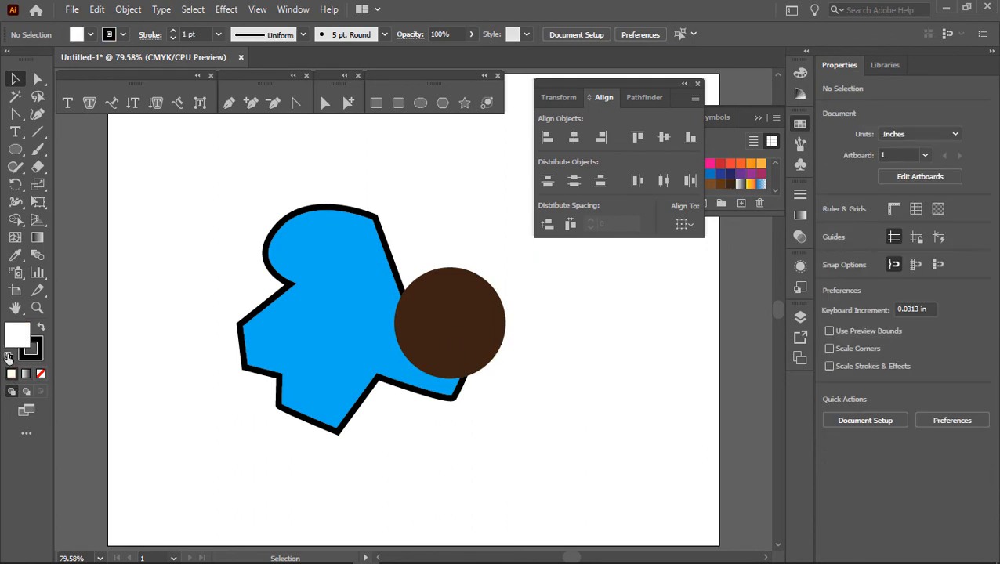
pyautogui.click(458, 330)
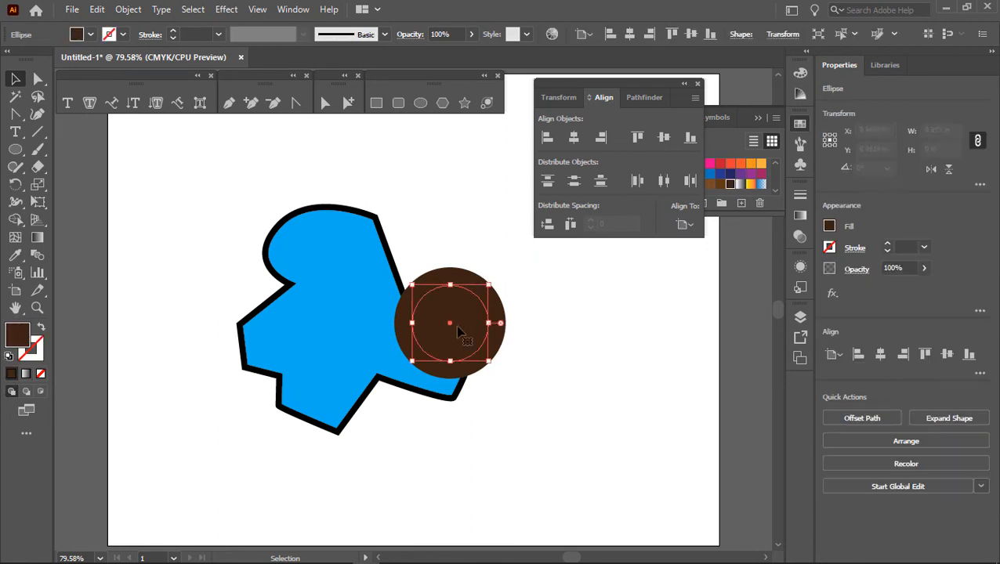
pyautogui.click(8, 358)
pyautogui.click(596, 390)
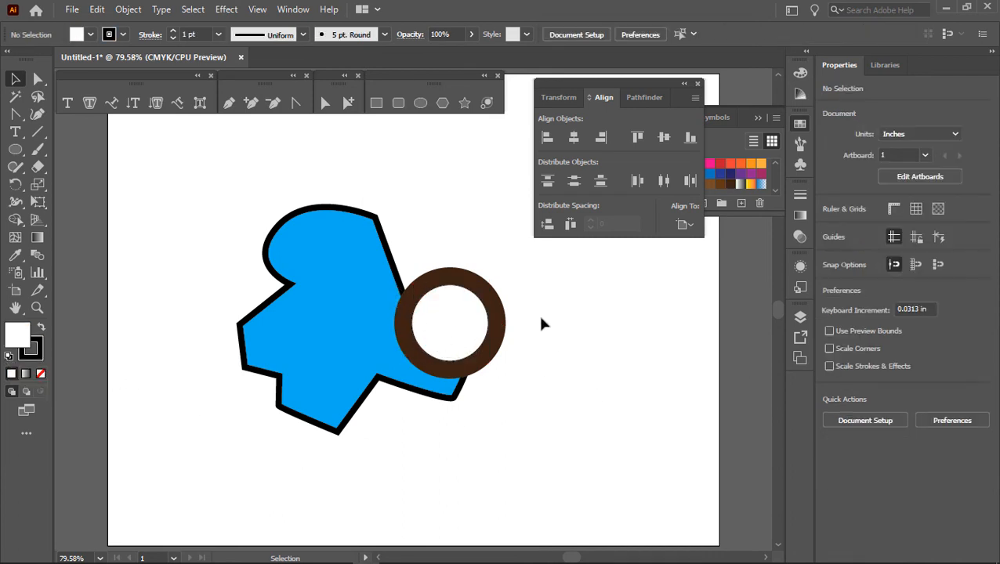
# Step: Combine the two circles into a compound path and move the ring down over the notch in the blue shape's lower edge
pyautogui.moveTo(533, 376); pyautogui.dragTo(451, 295)
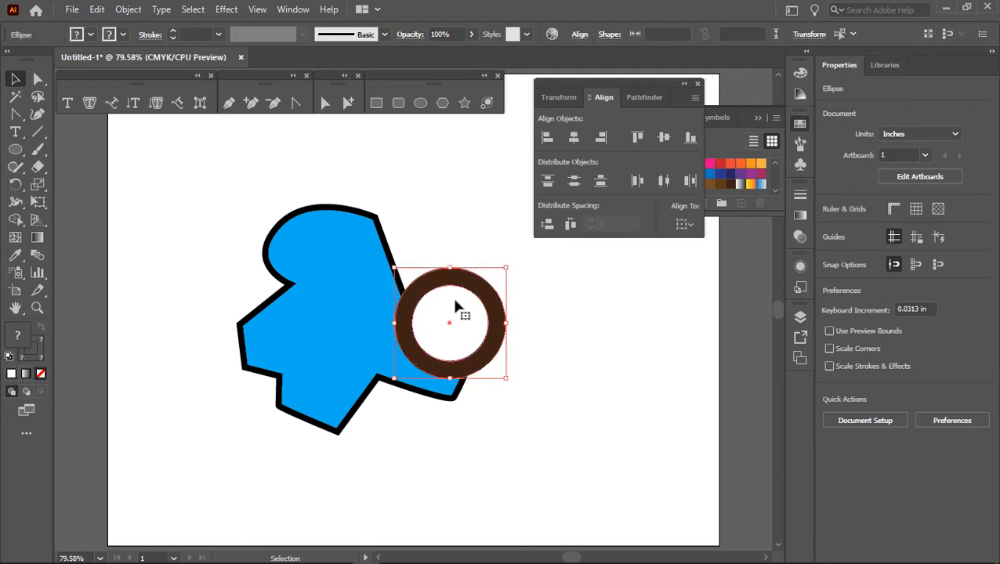
pyautogui.click(128, 10)
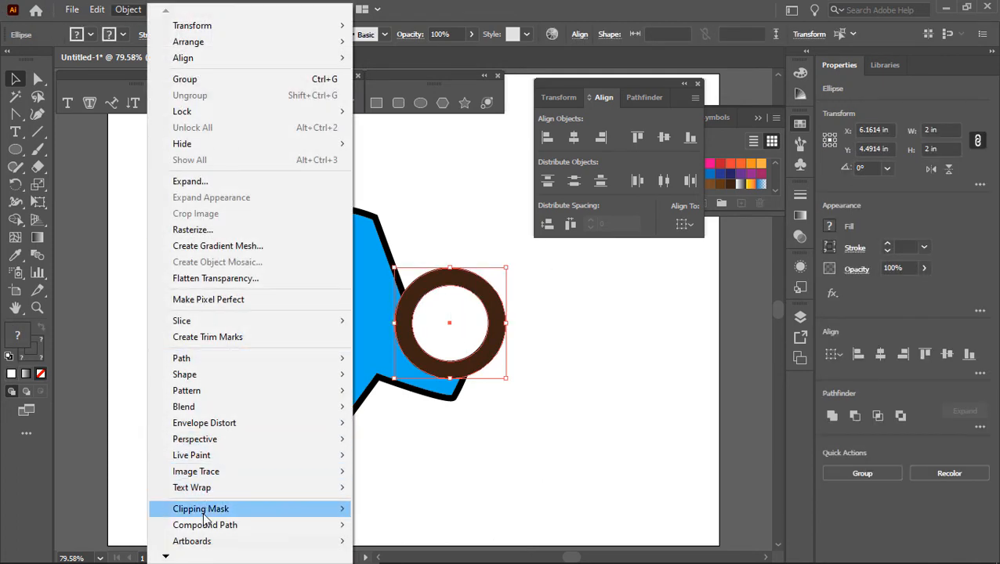
pyautogui.moveTo(299, 517)
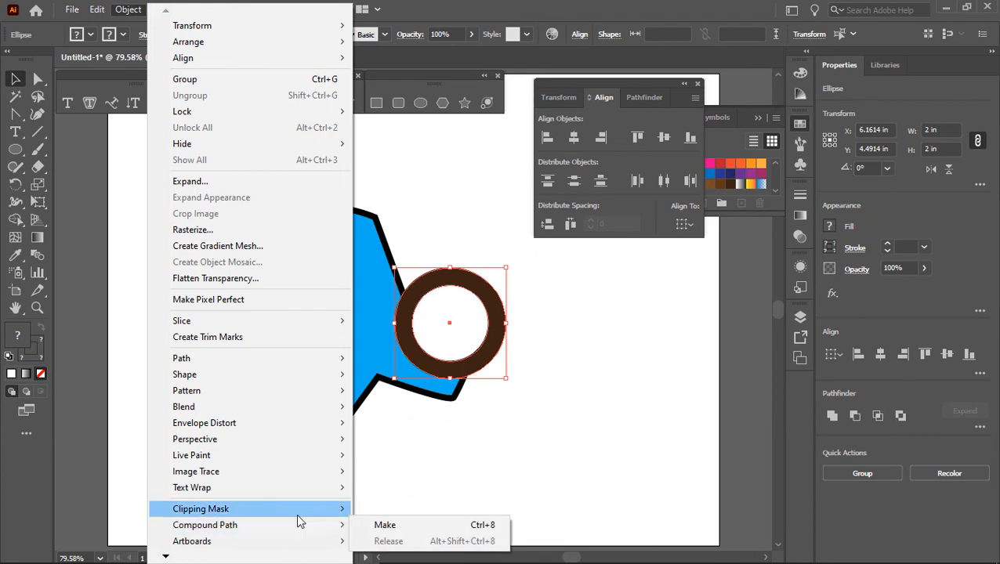
pyautogui.click(400, 531)
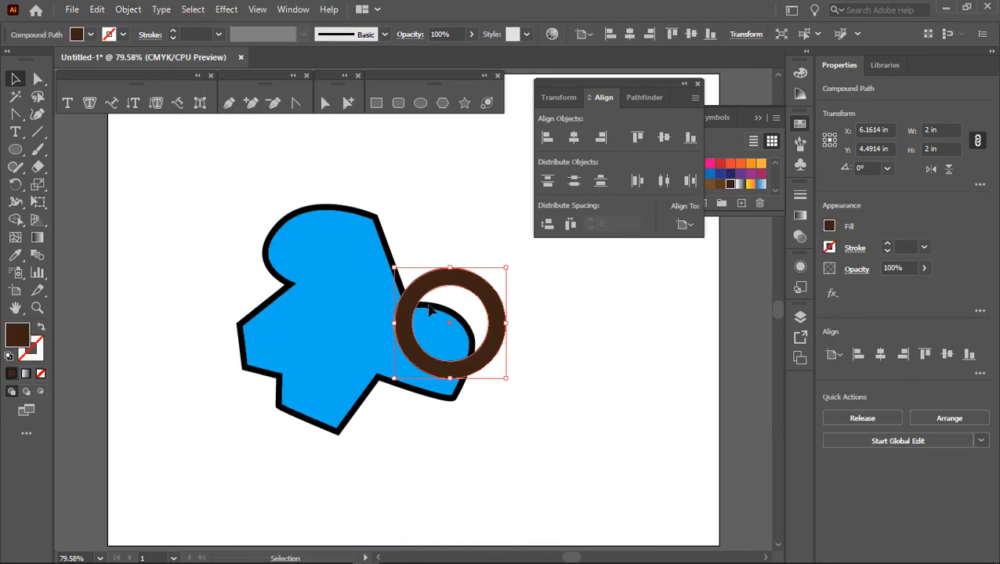
pyautogui.click(571, 337)
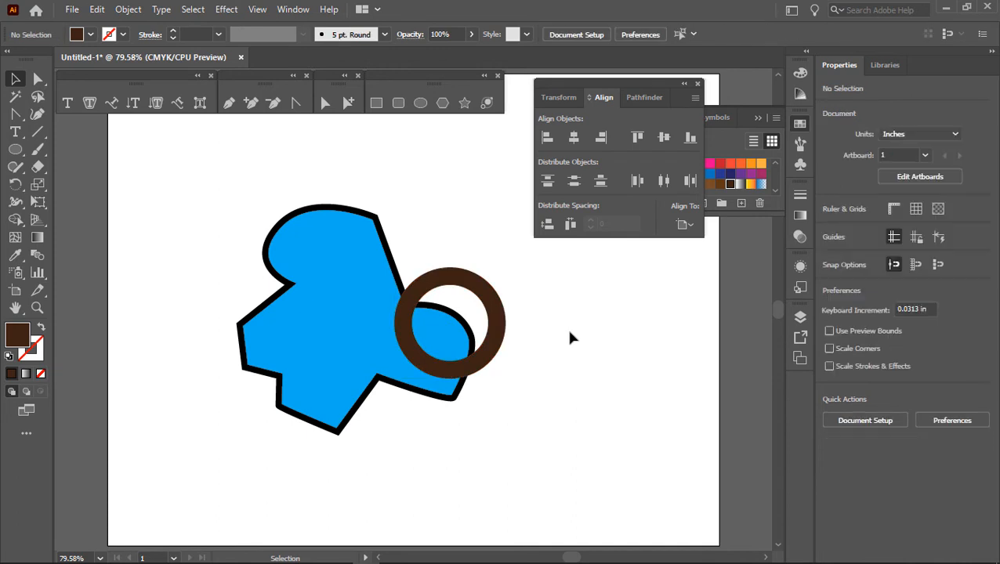
pyautogui.moveTo(475, 362); pyautogui.dragTo(419, 420)
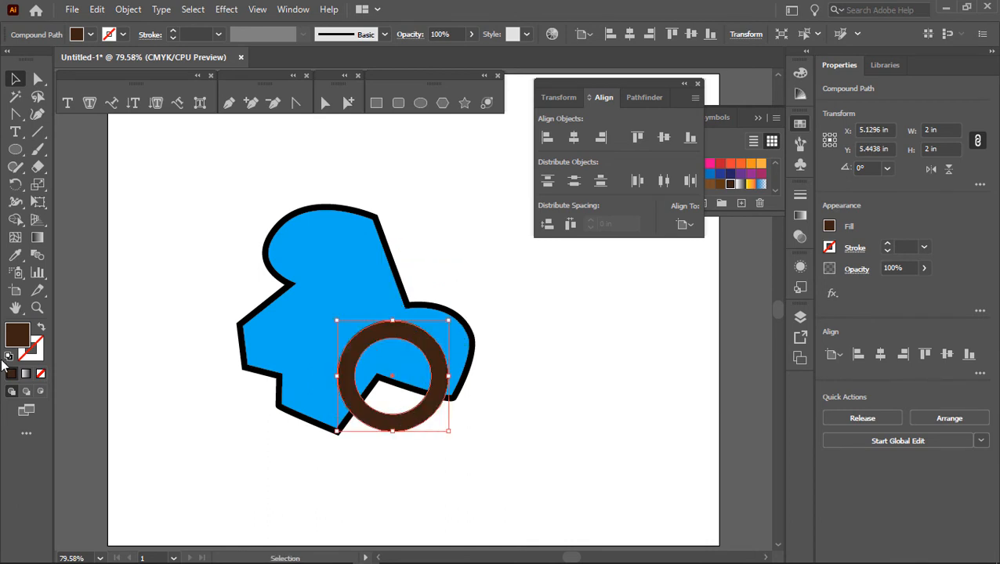
# Step: Draw an upright five-pointed star about 1.76 in wide and 1.68 in high, and move it onto the ring's centre
pyautogui.click(464, 103)
pyautogui.moveTo(549, 313); pyautogui.dragTo(553, 368)
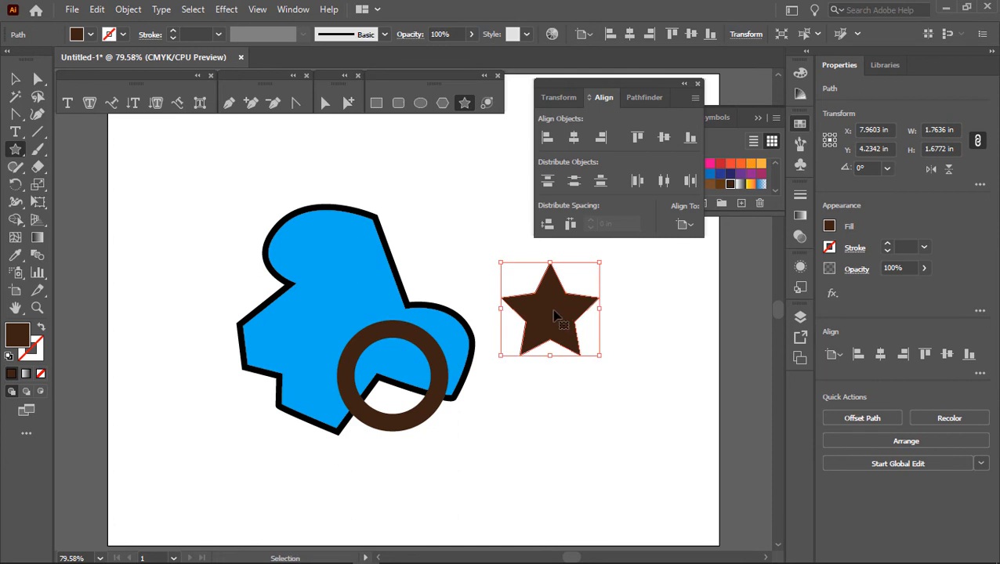
pyautogui.moveTo(557, 316); pyautogui.dragTo(398, 375)
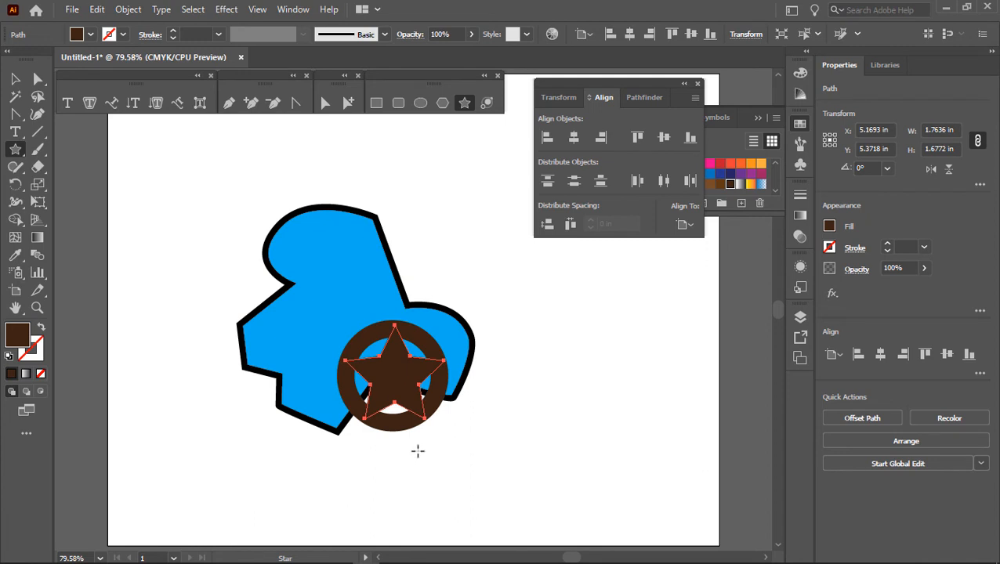
# Step: Scale the star down proportionally with Free Transform to about 1.54 in wide, and align it with the ring's horizontal centre
pyautogui.click(39, 203)
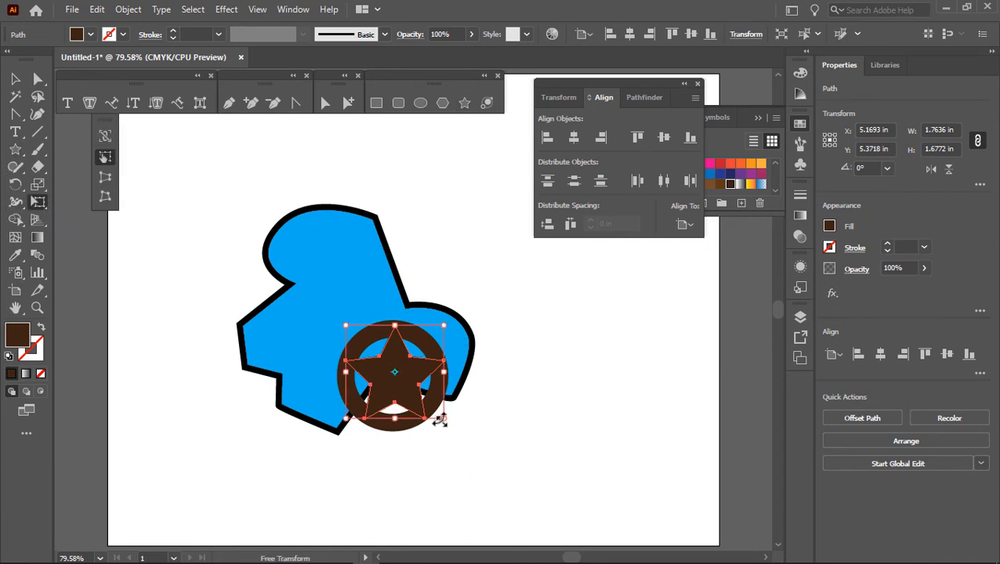
pyautogui.moveTo(443, 416); pyautogui.dragTo(412, 396)
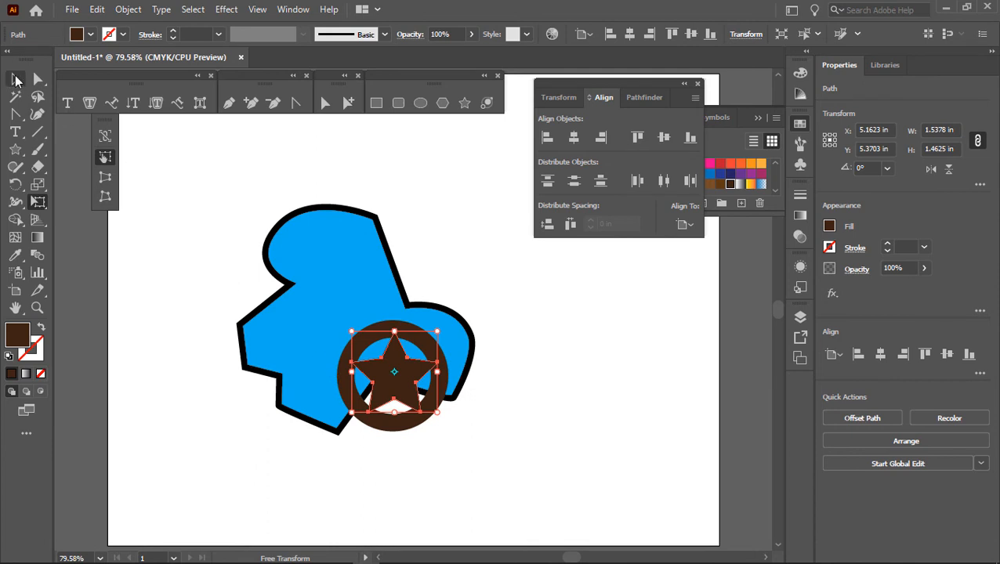
pyautogui.click(15, 79)
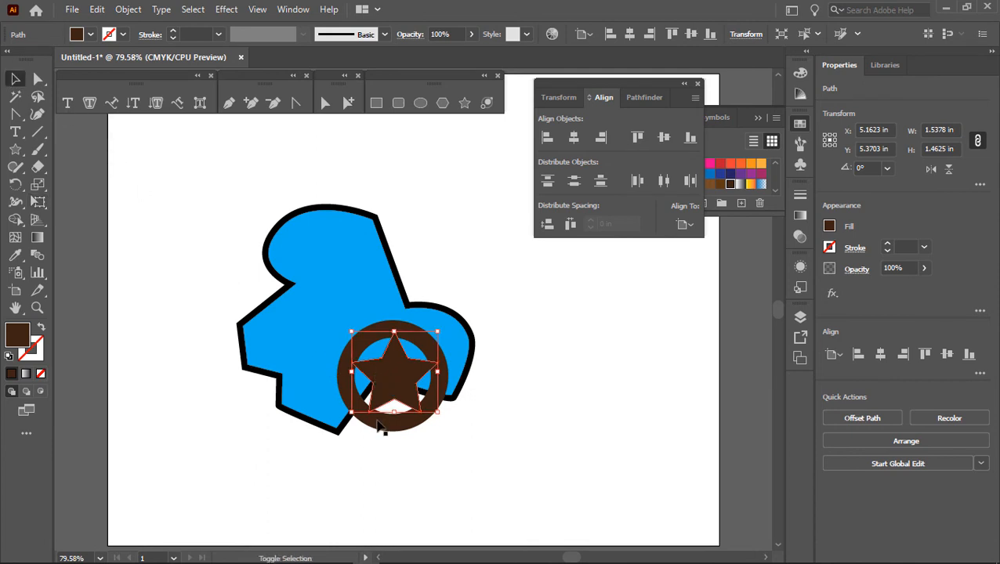
pyautogui.keyDown('shift'); pyautogui.click(347, 390); pyautogui.keyUp('shift')
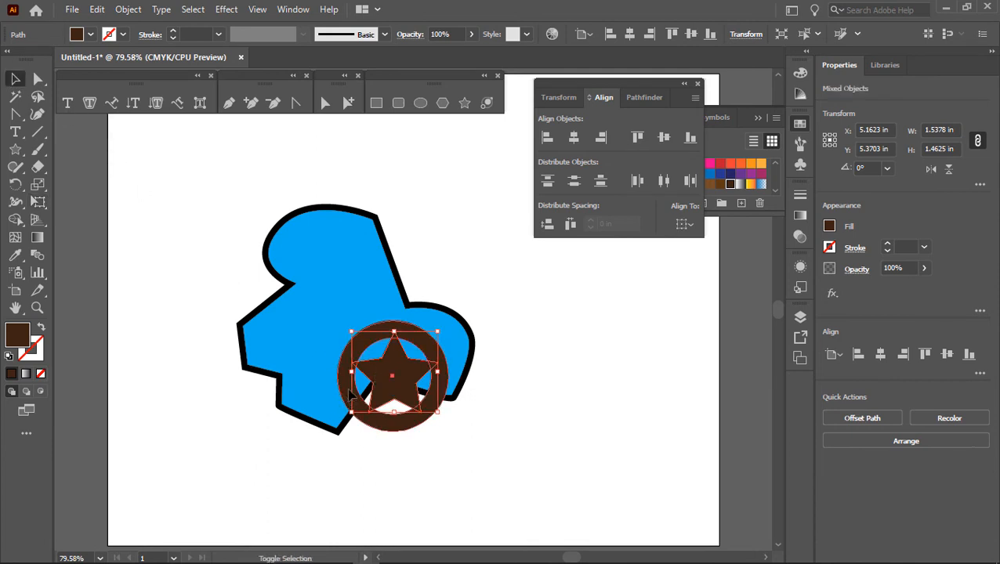
pyautogui.click(575, 137)
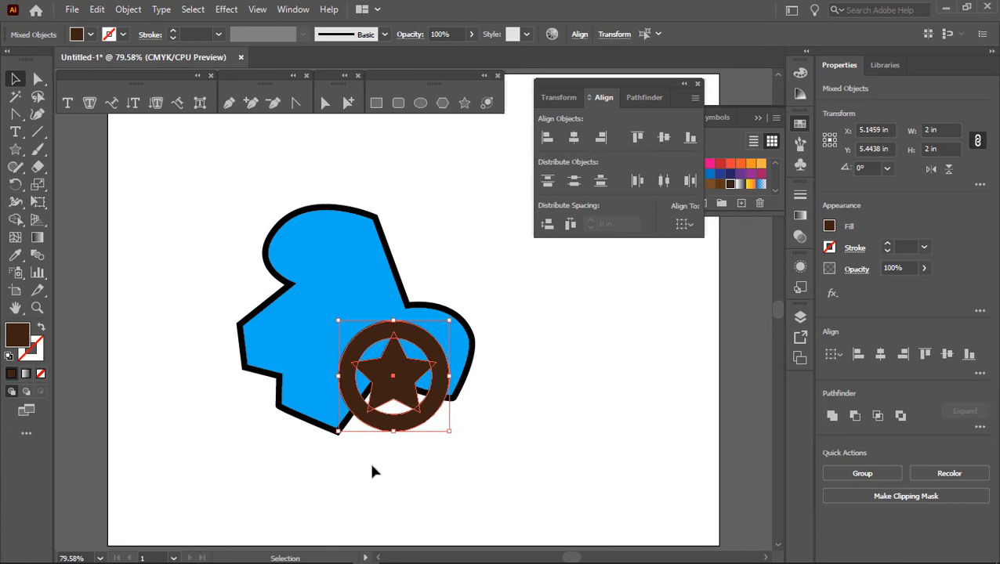
pyautogui.click(519, 391)
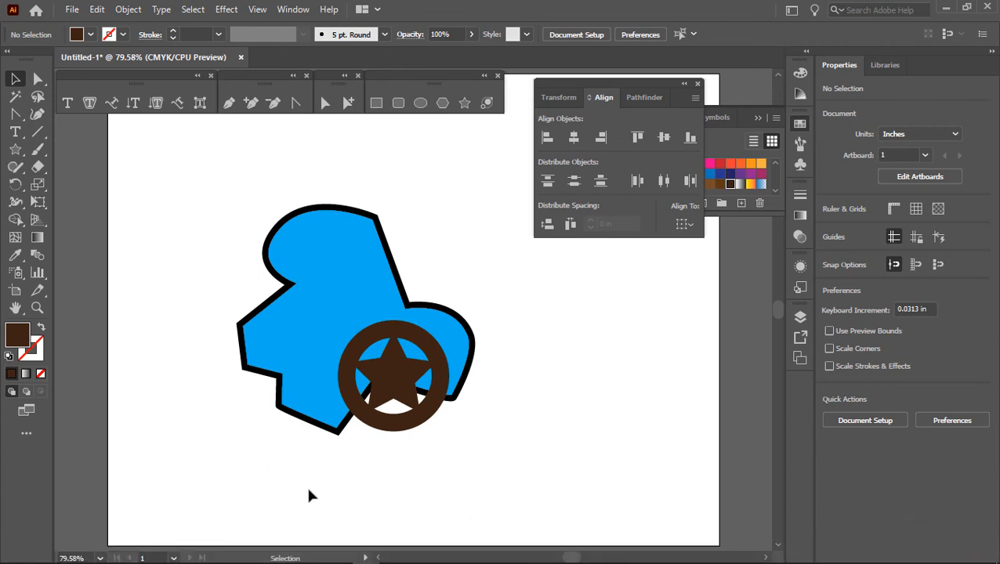
# Step: Try to group the star with the ring, test it by moving the ring up and right, and undo that move
pyautogui.press('a')
pyautogui.click(403, 384)
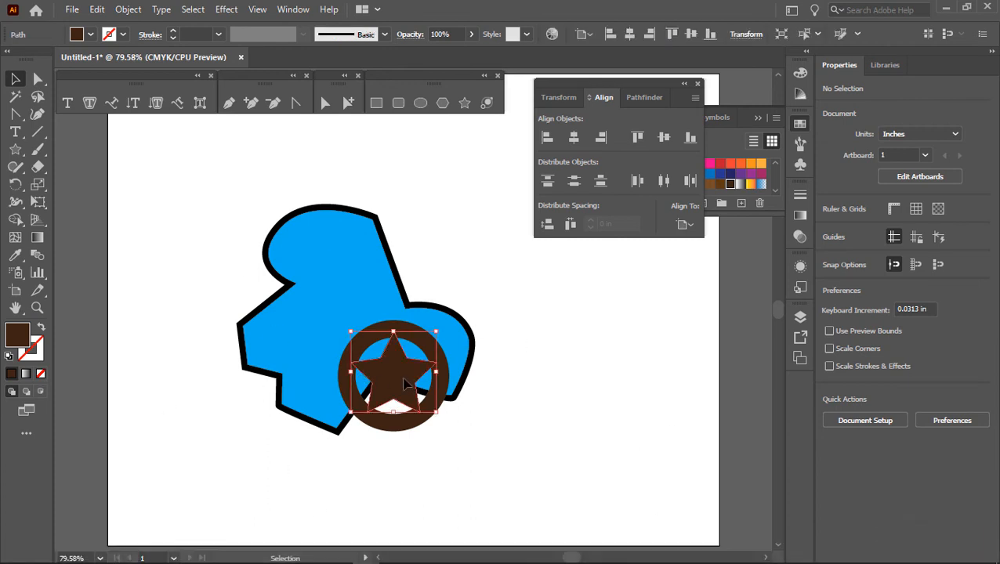
pyautogui.keyDown('ctrl'); pyautogui.click(407, 423); pyautogui.keyUp('ctrl')
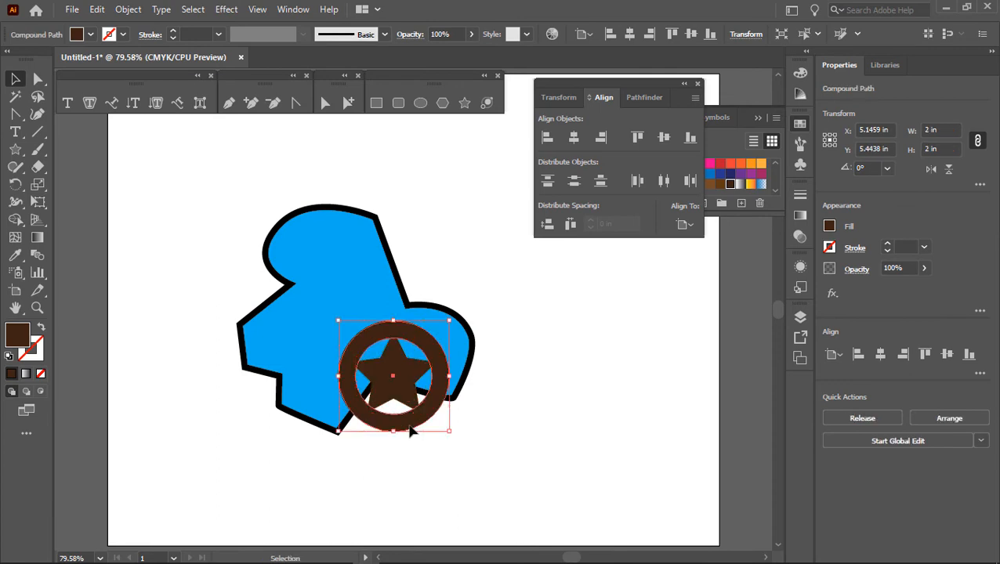
pyautogui.click(97, 10)
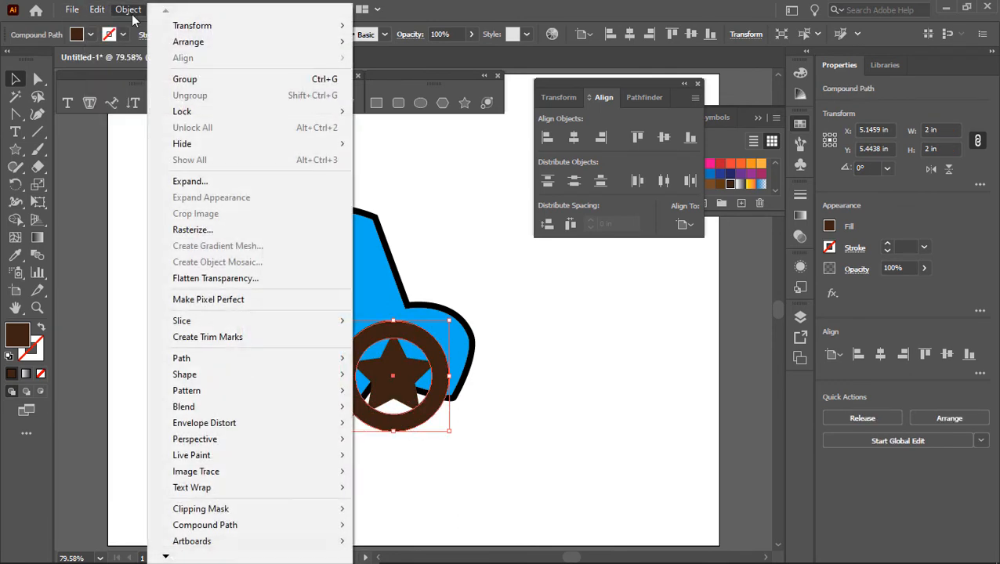
pyautogui.click(196, 80)
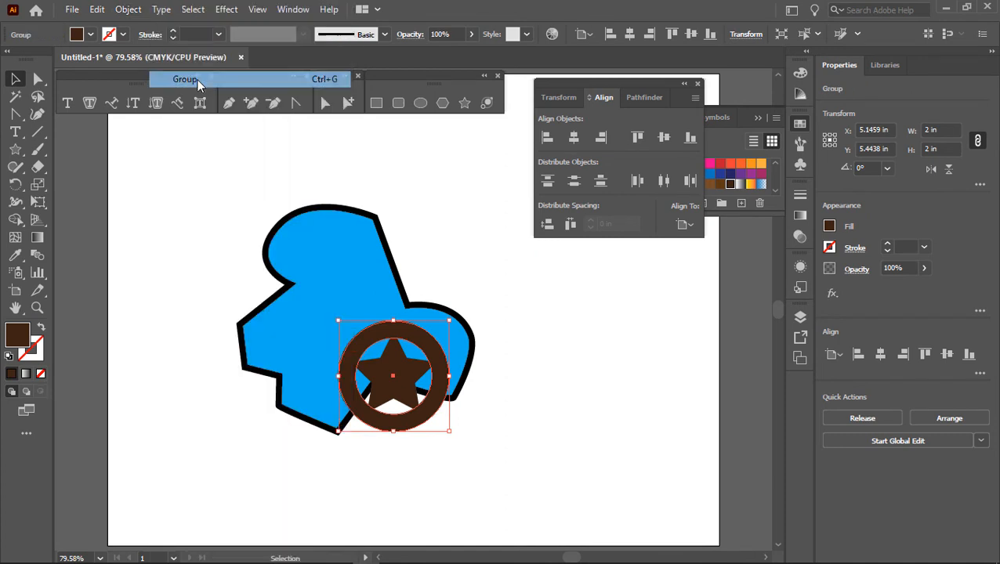
pyautogui.click(536, 336)
pyautogui.moveTo(423, 422); pyautogui.dragTo(479, 334)
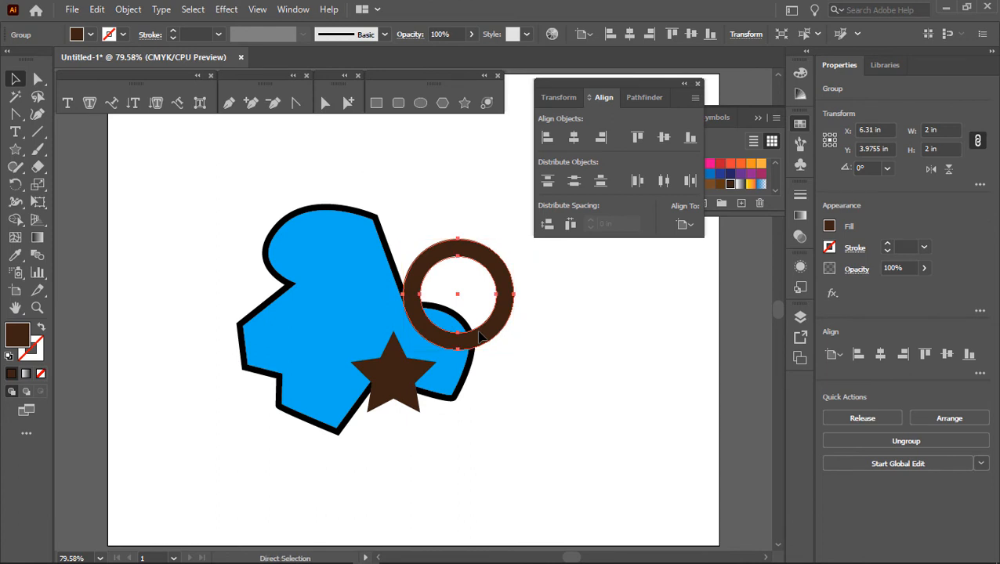
pyautogui.hotkey('ctrl', 'z')
# Step: Group the star and the ring together and reposition the group over the blue shape's lower notch
pyautogui.keyDown('shift'); pyautogui.click(414, 380); pyautogui.keyUp('shift')
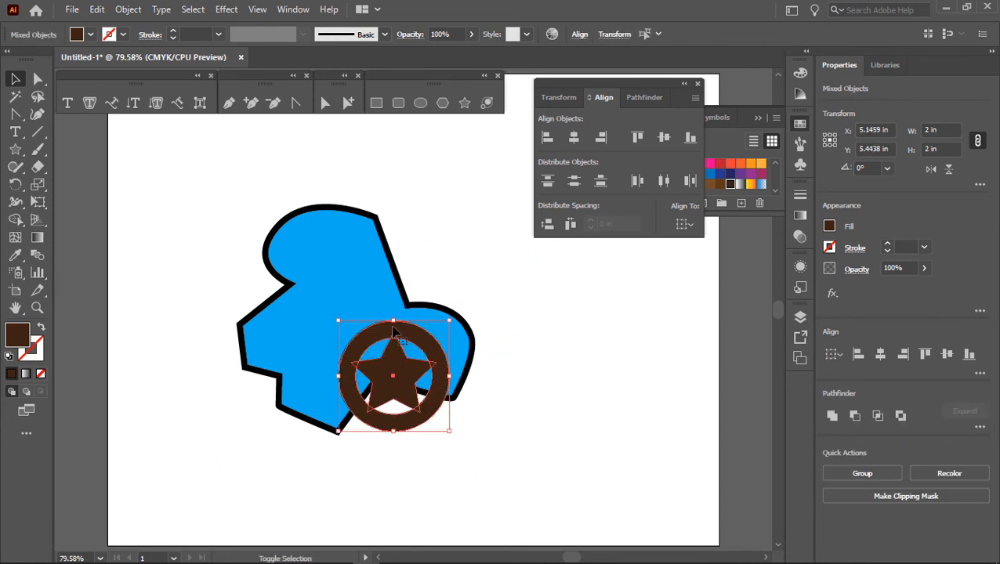
pyautogui.click(128, 9)
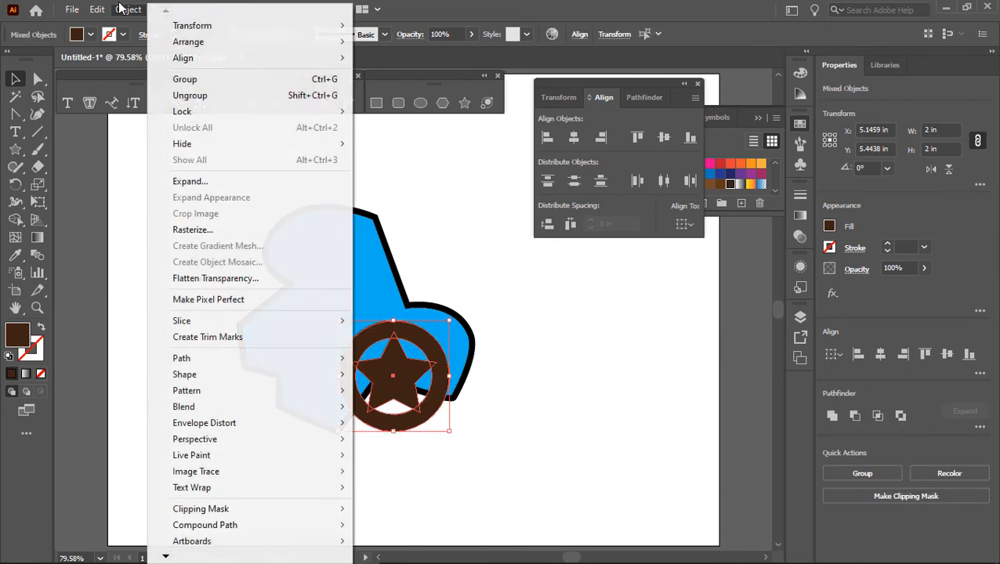
pyautogui.click(196, 79)
pyautogui.click(478, 429)
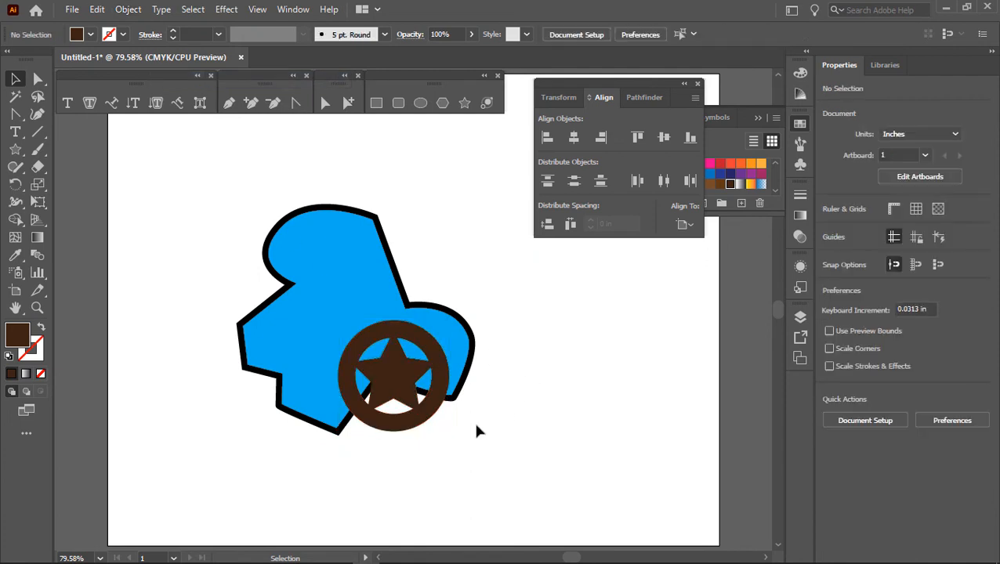
pyautogui.moveTo(416, 394); pyautogui.dragTo(565, 374)
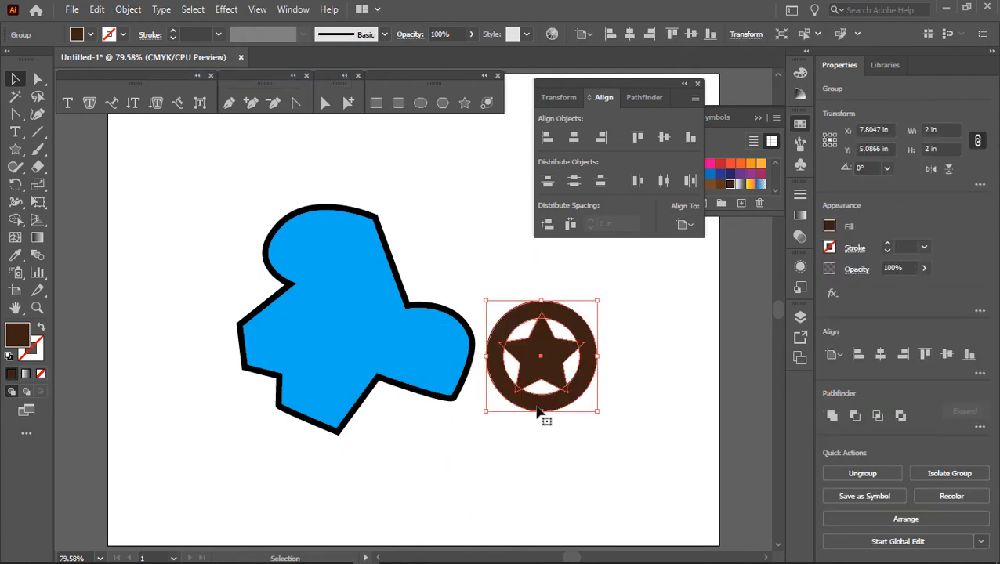
pyautogui.moveTo(537, 407); pyautogui.dragTo(378, 422)
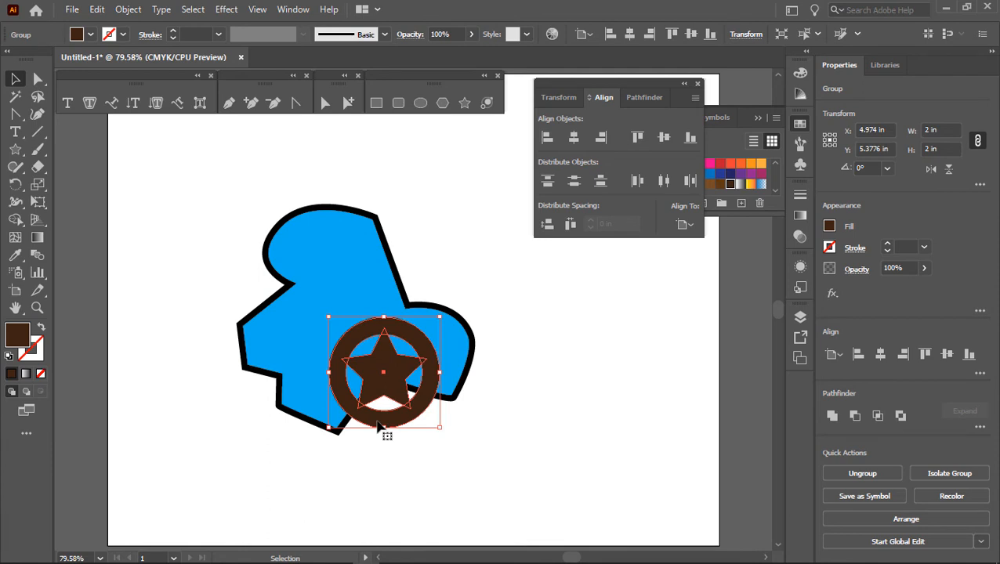
# Step: Add the point text "SolidWorks" beside the star-and-ring group, undoing any stray placeholder text
pyautogui.click(19, 133)
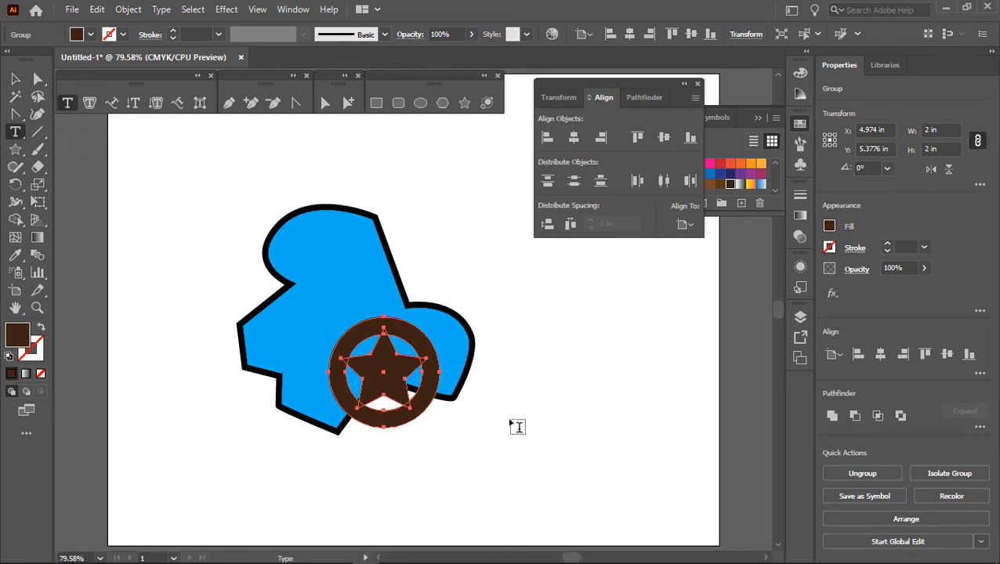
pyautogui.click(505, 422)
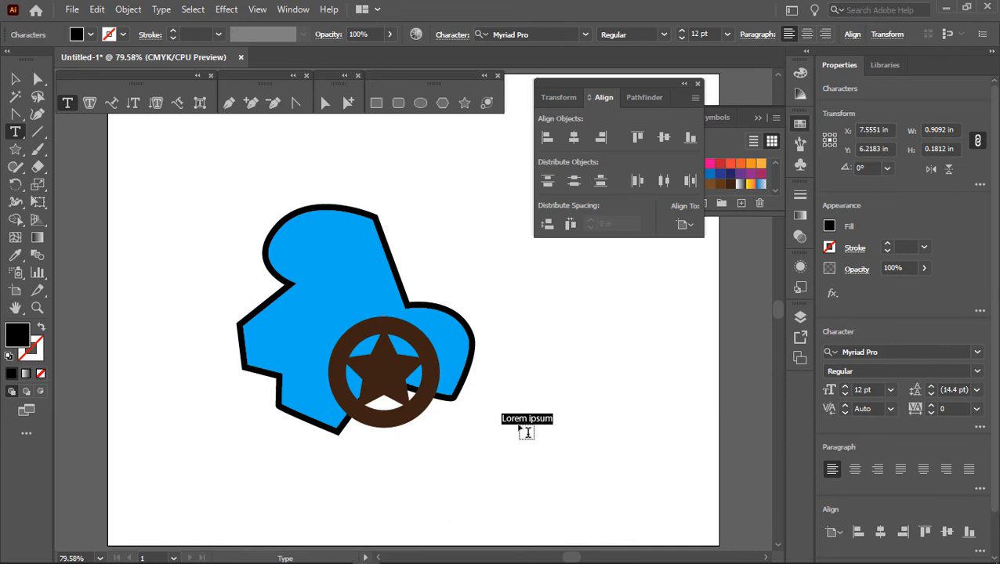
pyautogui.write('sol')
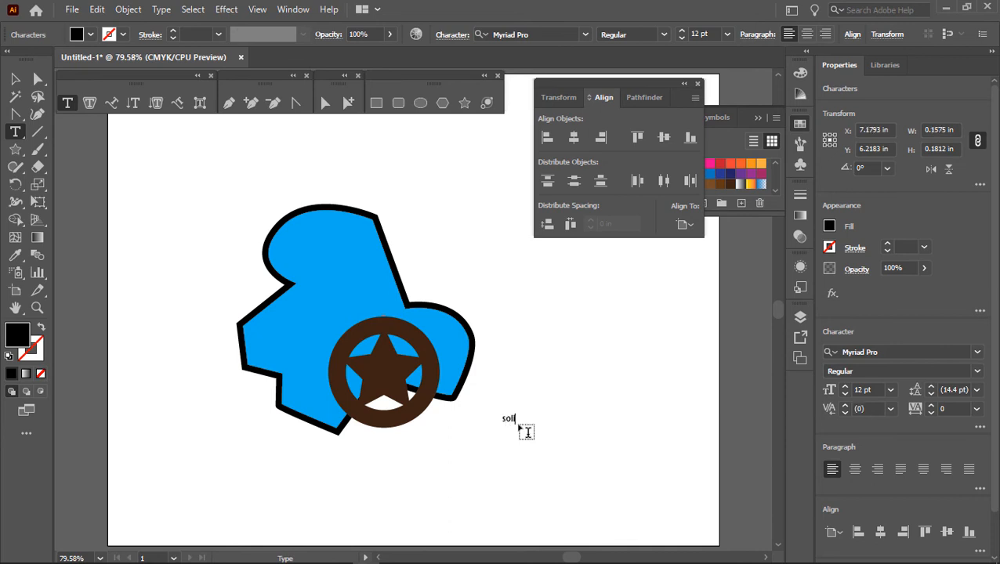
pyautogui.press('BackSpace')
pyautogui.write('SolidWorks')
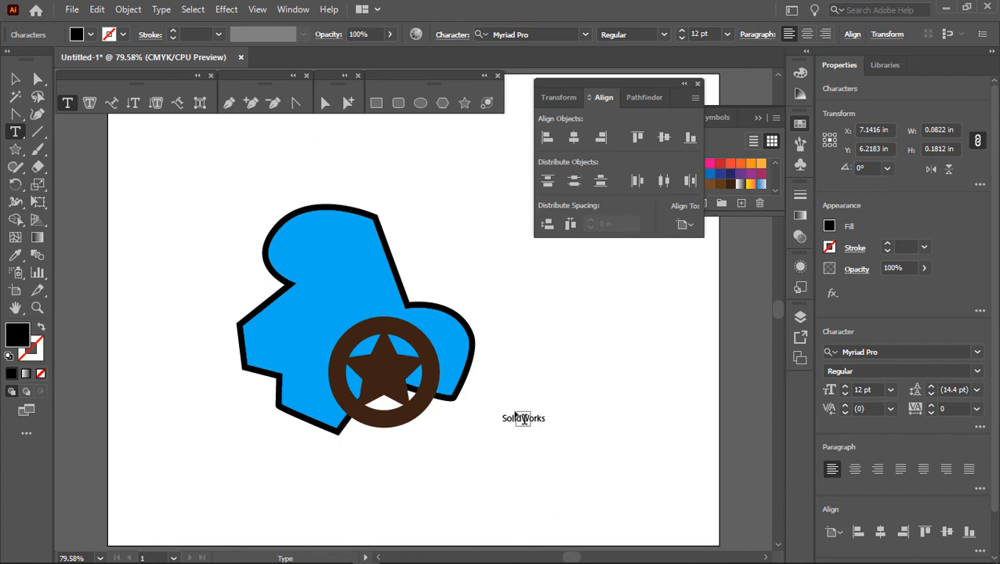
pyautogui.click(517, 412)
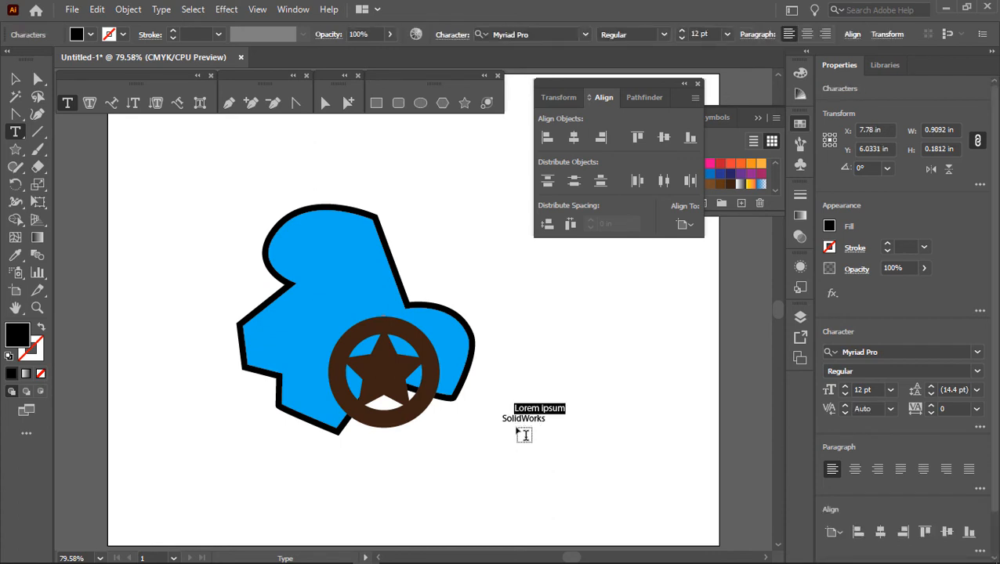
pyautogui.hotkey('ctrl', 'z')
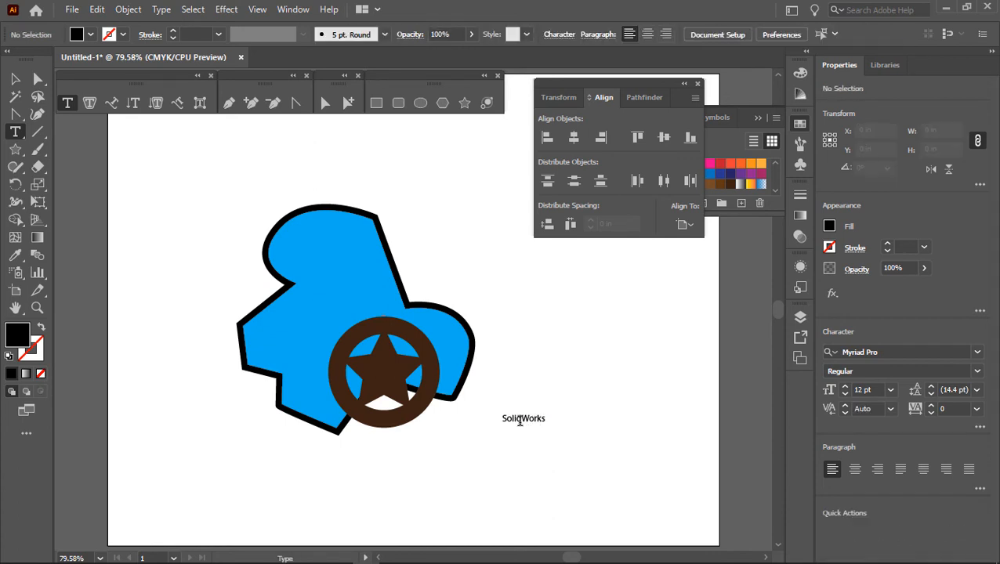
# Step: Close the floating Align and Swatches panels and set the "SolidWorks" text's font size to 72 pt
pyautogui.doubleClick(518, 420)
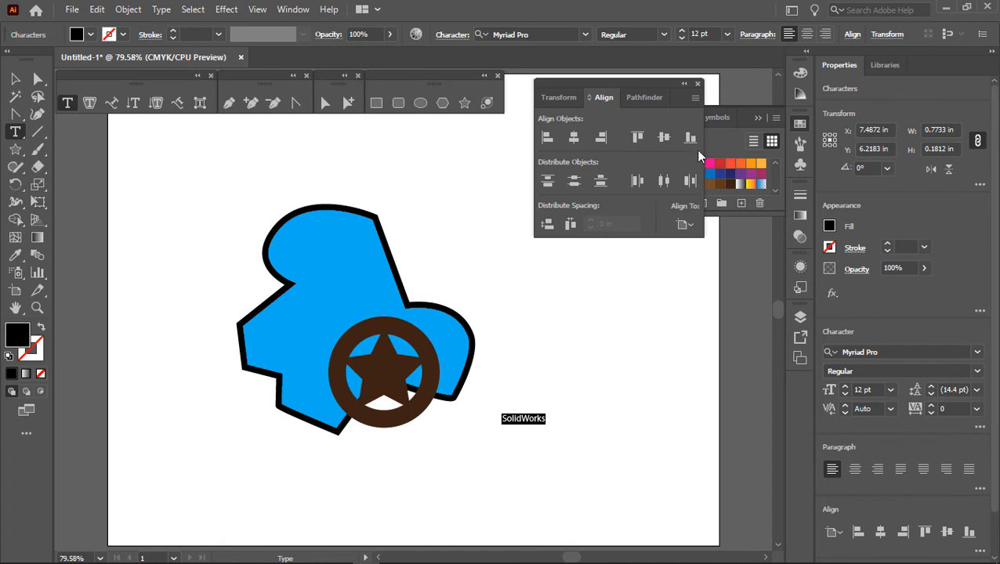
pyautogui.click(698, 84)
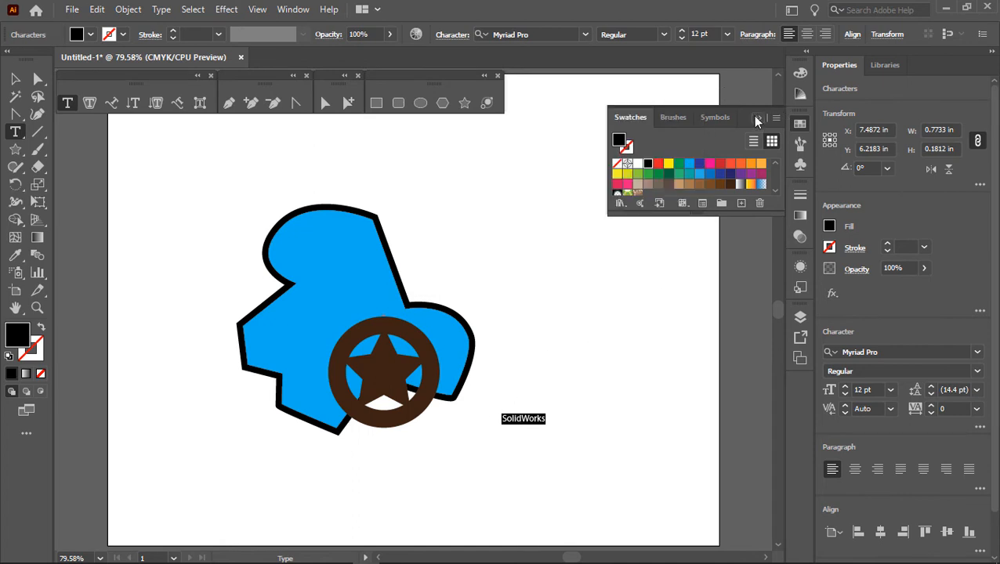
pyautogui.click(757, 119)
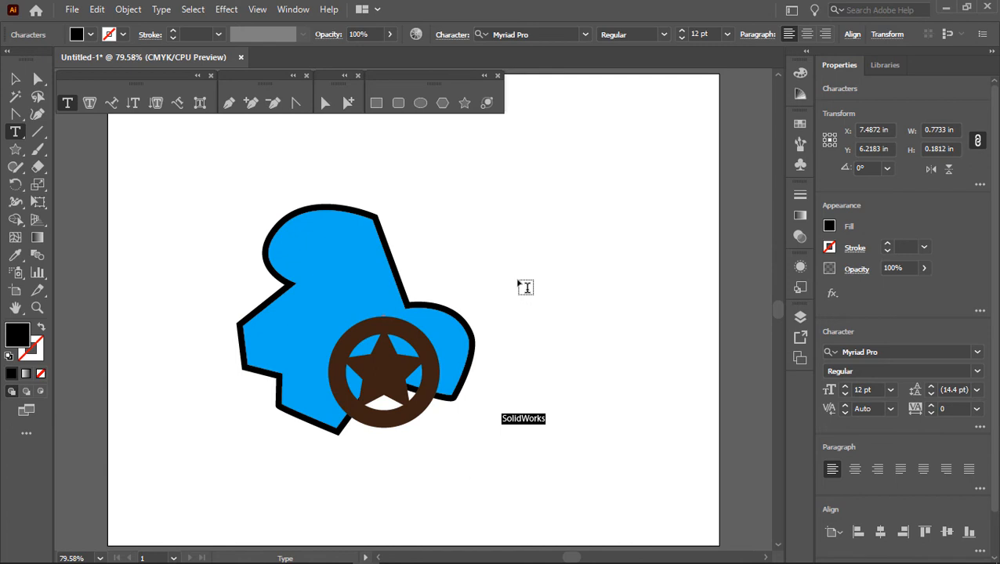
pyautogui.click(891, 390)
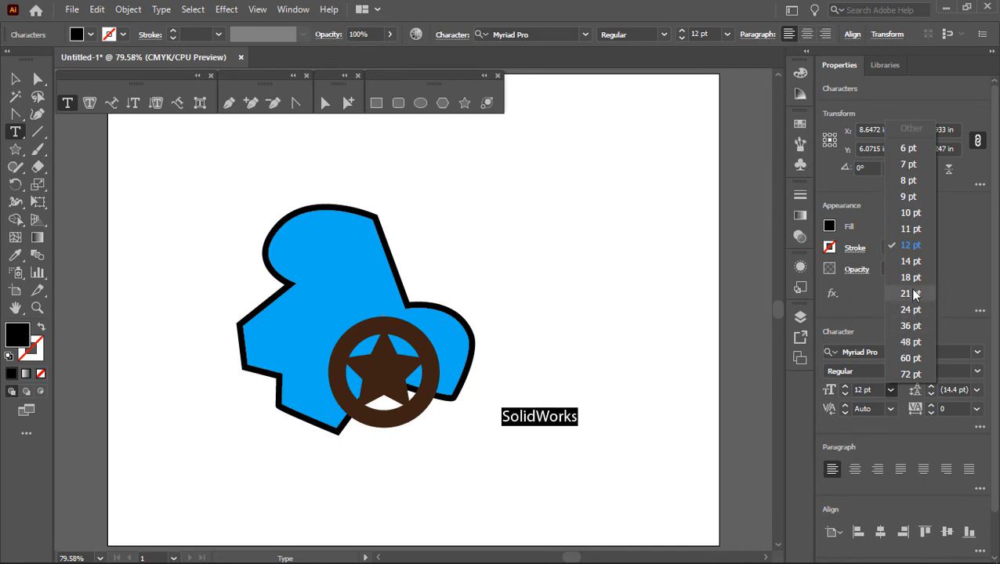
pyautogui.click(908, 375)
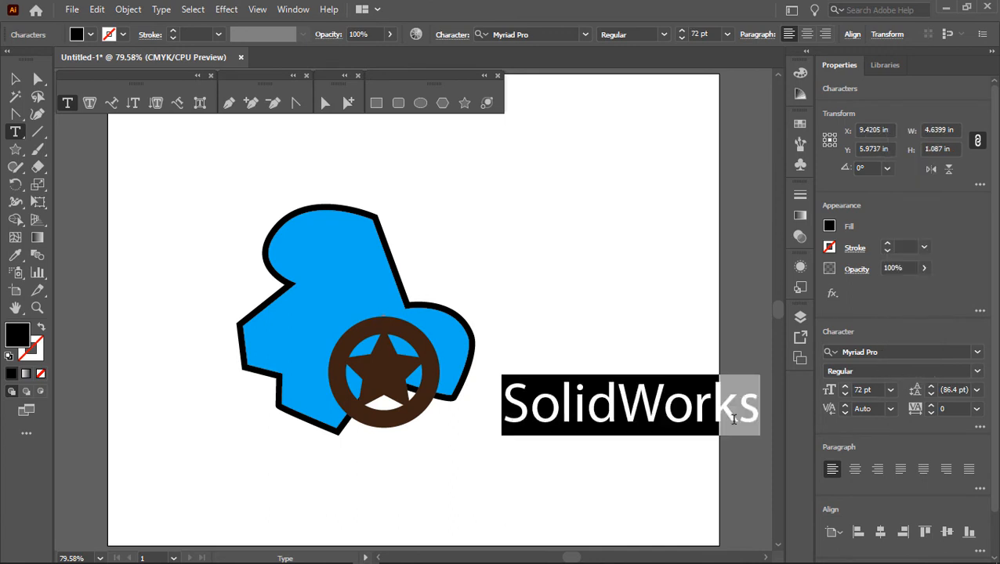
# Step: Move the "SolidWorks" text beneath the artwork, trying the fonts Rush Rush and Beach Society Light on it
pyautogui.click(13, 79)
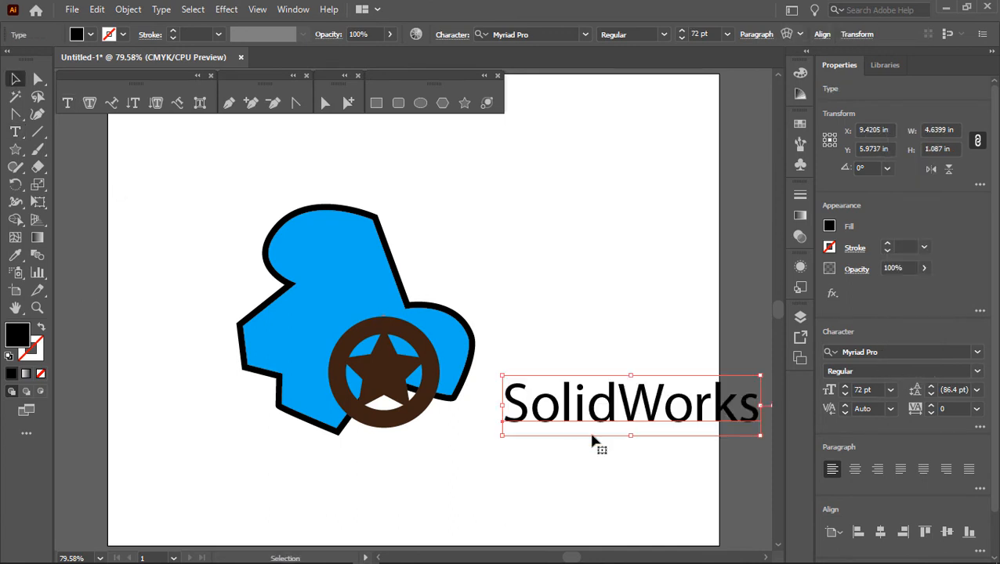
pyautogui.moveTo(547, 428); pyautogui.dragTo(405, 490)
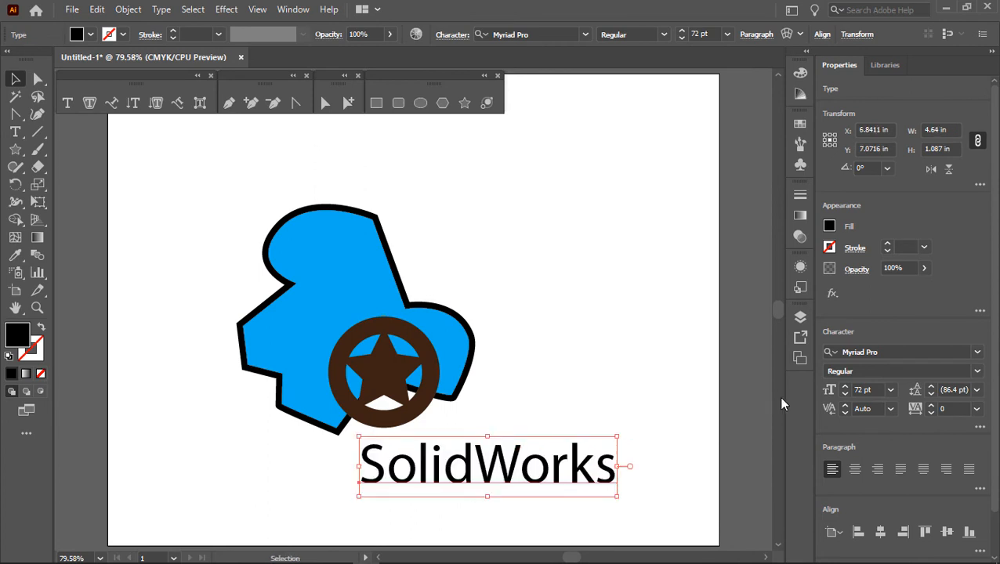
pyautogui.click(977, 352)
pyautogui.click(841, 471)
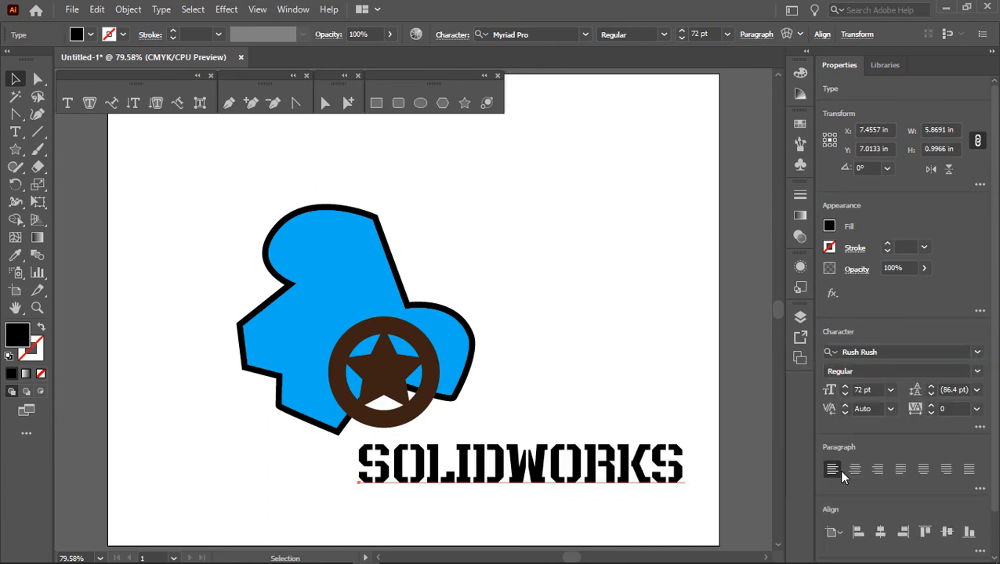
pyautogui.moveTo(602, 476); pyautogui.dragTo(544, 482)
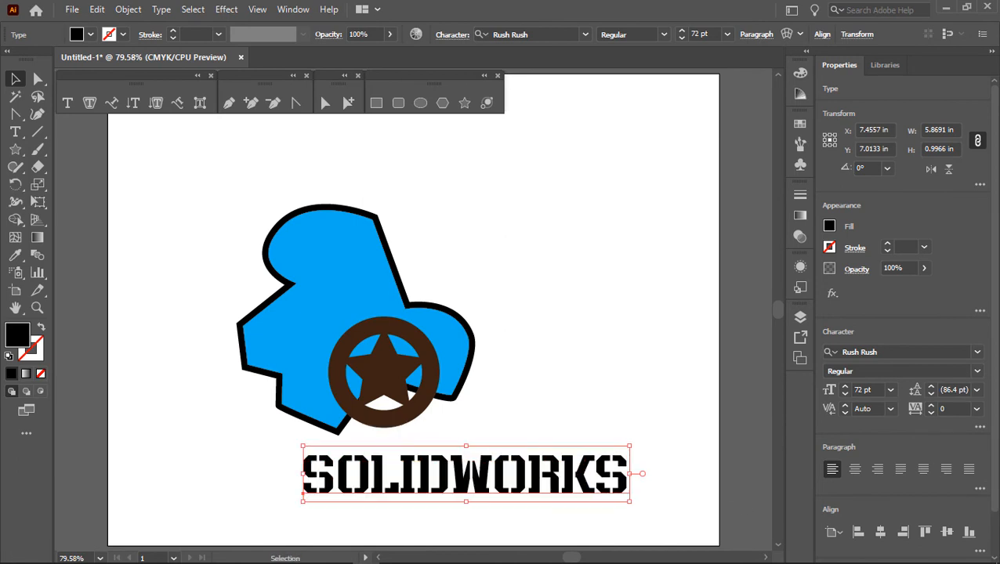
pyautogui.click(978, 354)
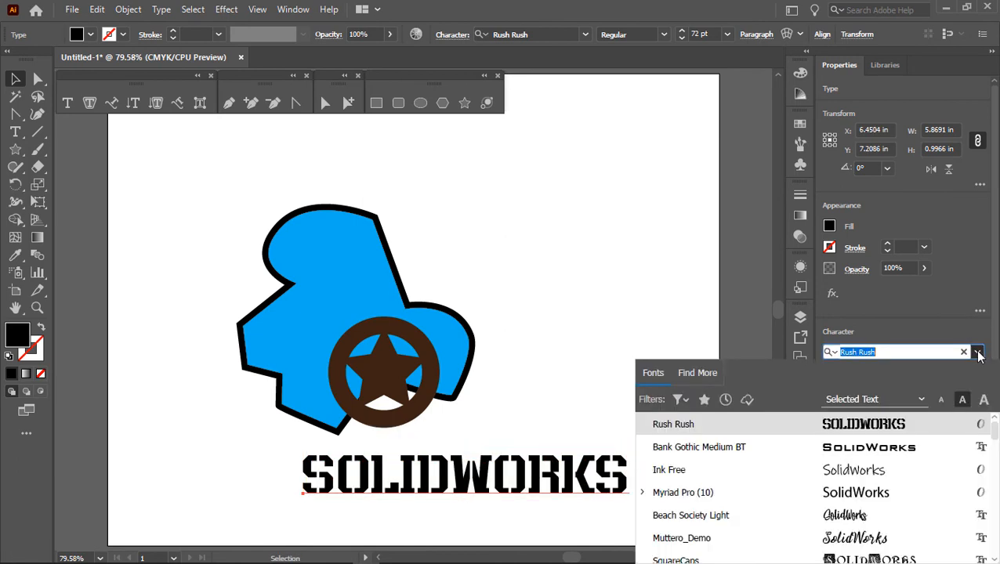
pyautogui.click(860, 522)
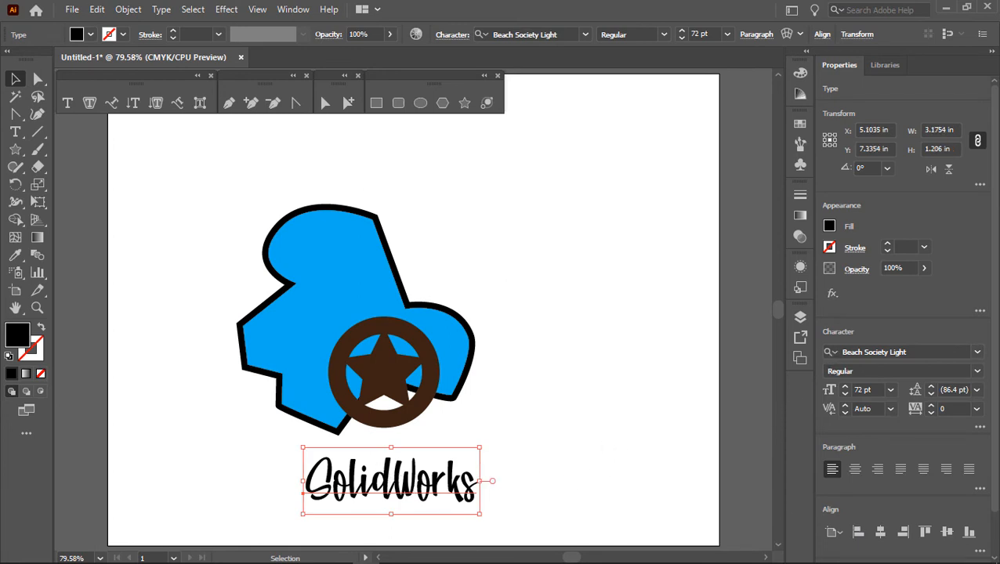
# Step: Browse the font previews and set the "SolidWorks" text to Bank Gothic Medium BT
pyautogui.click(977, 354)
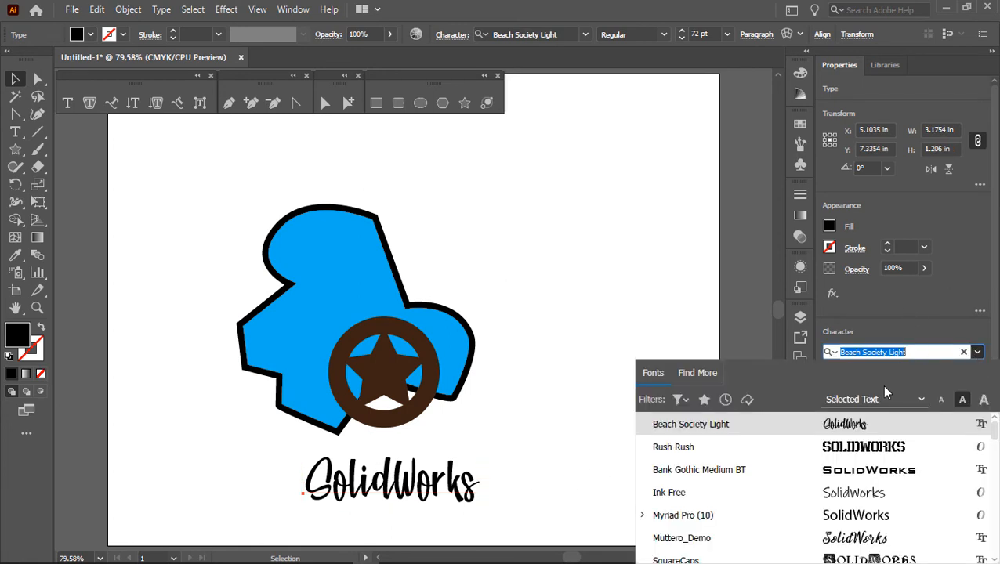
pyautogui.scroll(-1, 768, 482)
pyautogui.scroll(-3, 768, 482)
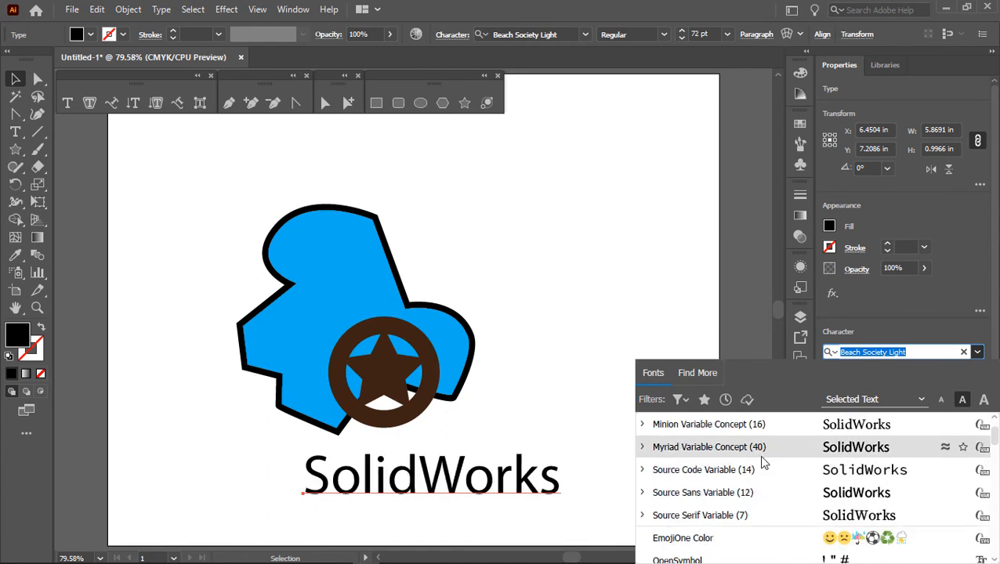
pyautogui.scroll(4, 760, 463)
pyautogui.scroll(-15, 764, 462)
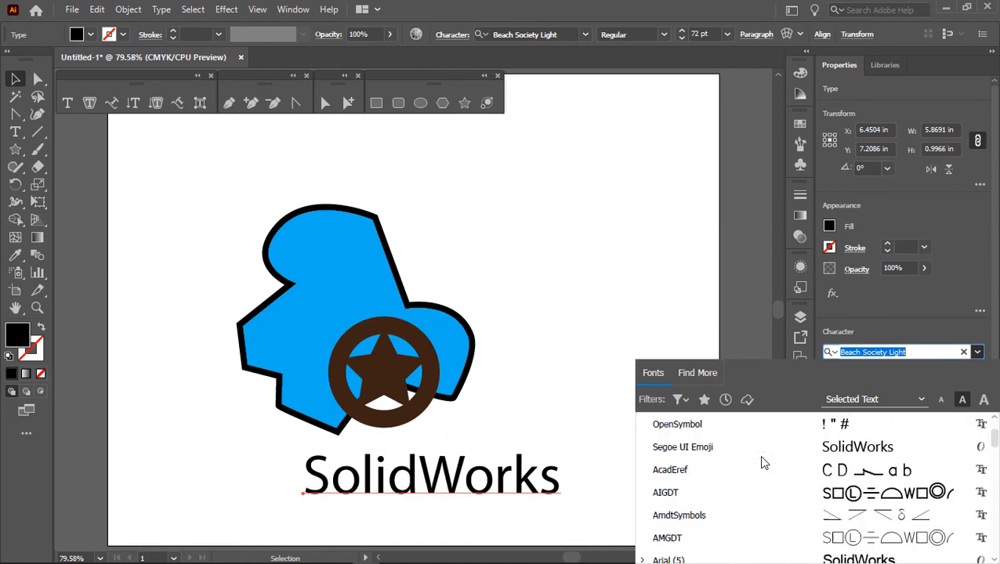
pyautogui.scroll(-2, 761, 460)
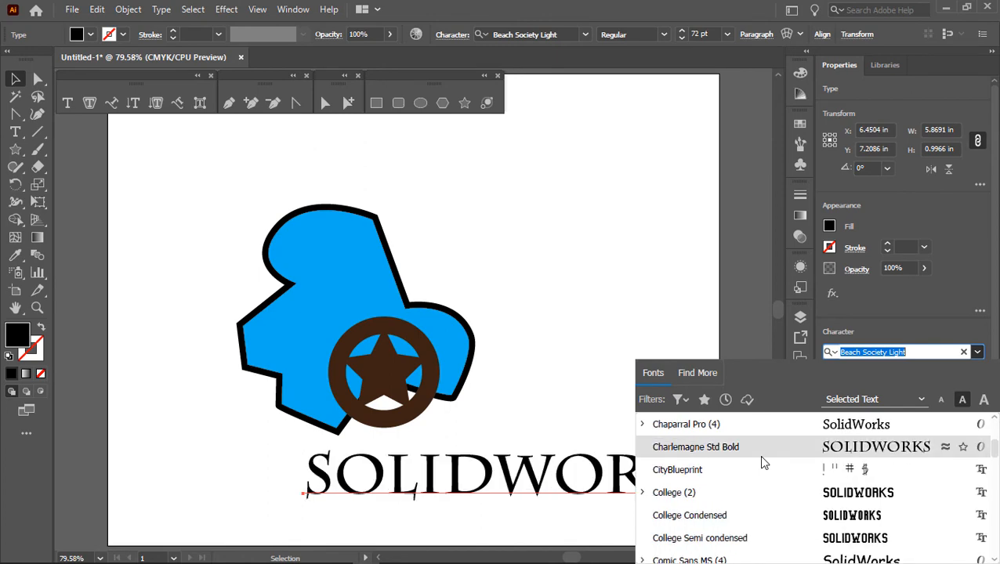
pyautogui.scroll(-1, 761, 463)
pyautogui.scroll(-4, 761, 464)
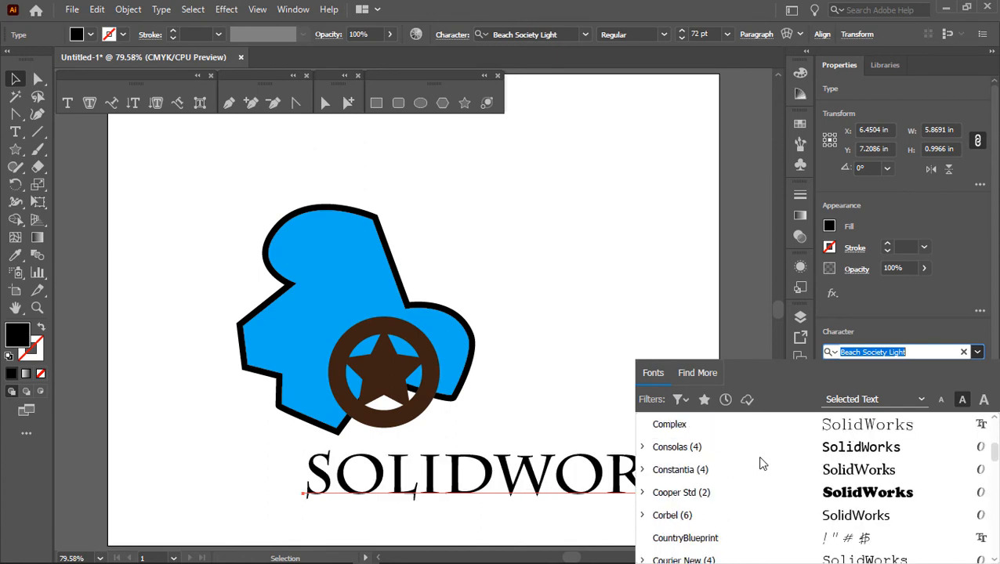
pyautogui.scroll(-1, 761, 463)
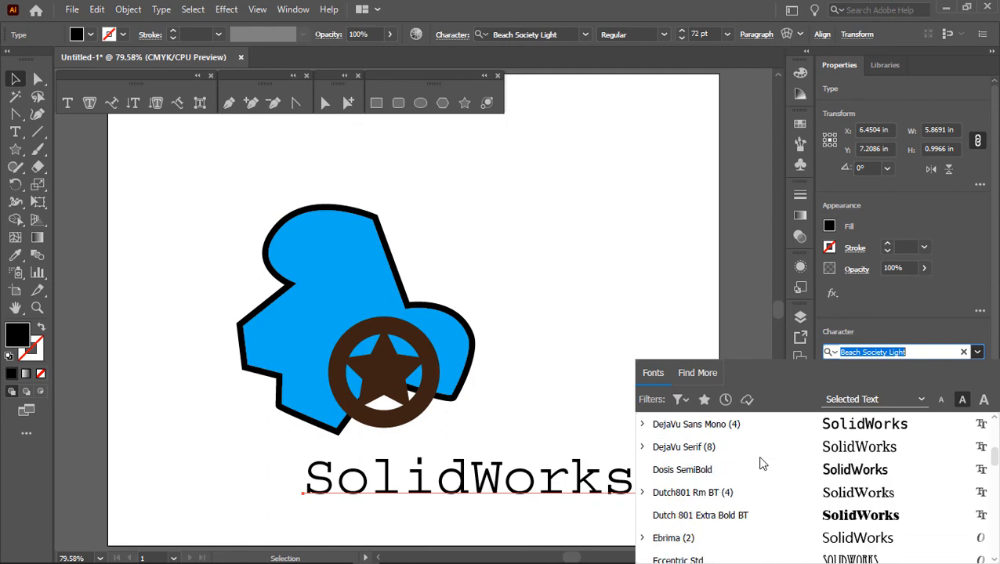
pyautogui.scroll(3, 761, 463)
pyautogui.scroll(6, 760, 464)
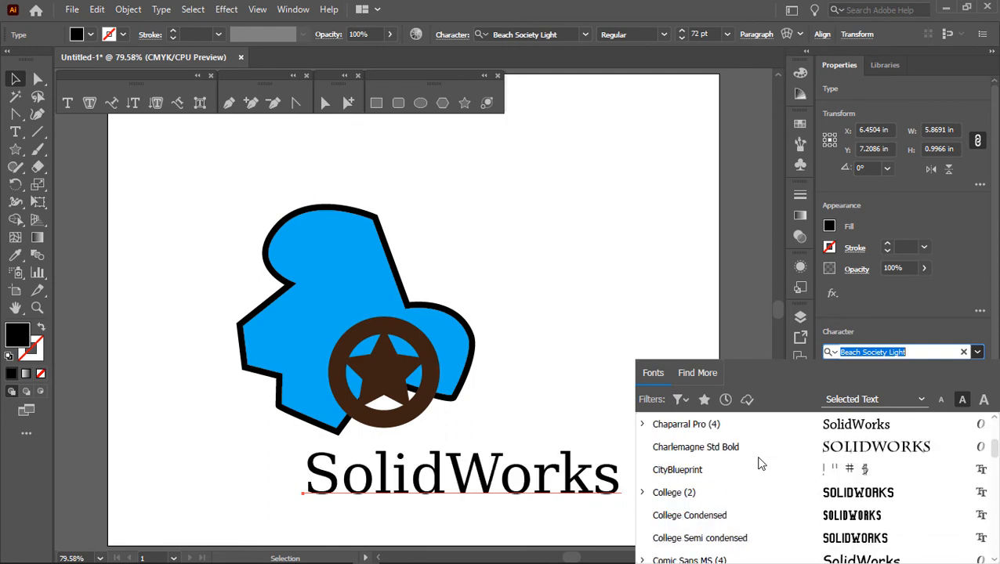
pyautogui.scroll(1, 759, 463)
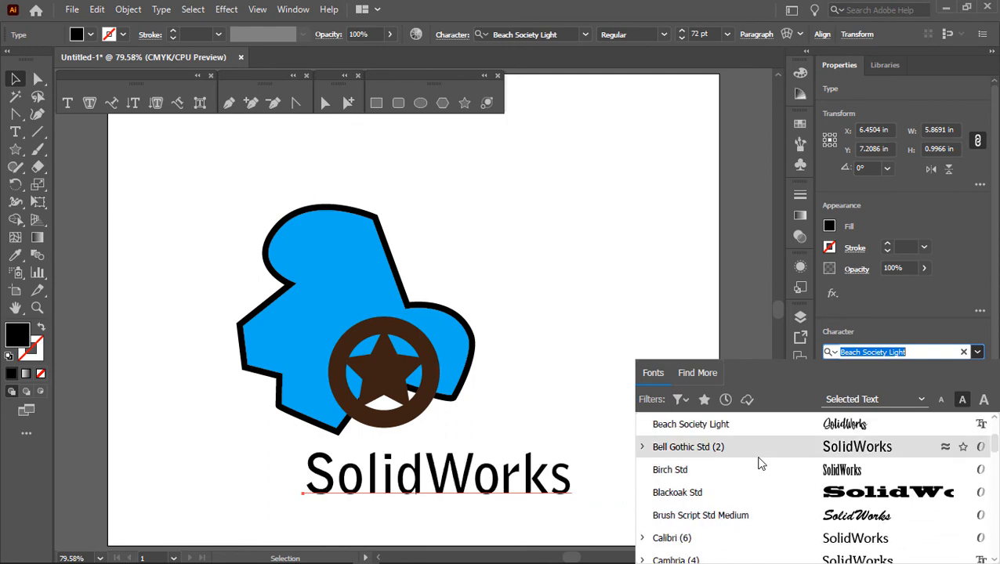
pyautogui.scroll(1, 759, 464)
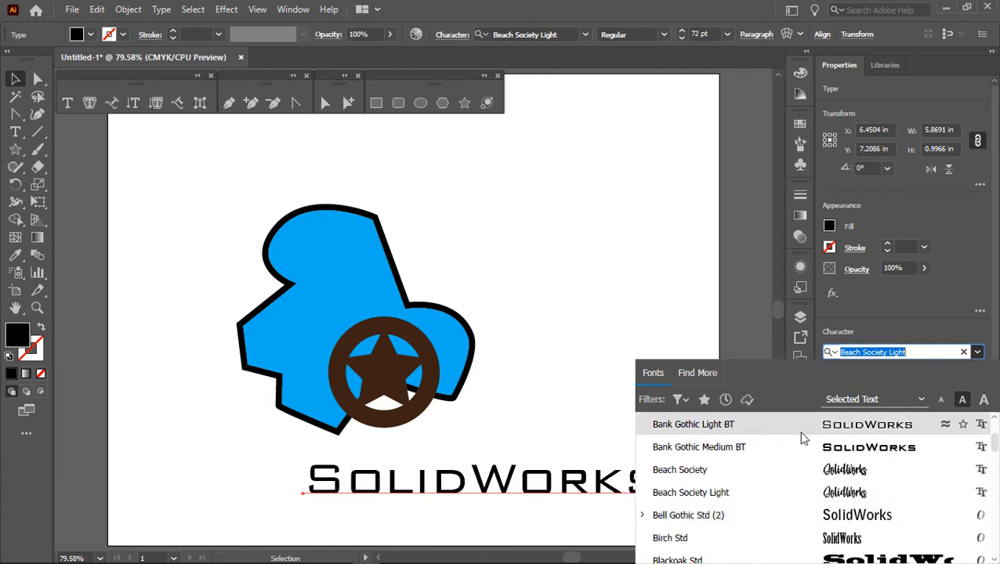
pyautogui.click(845, 460)
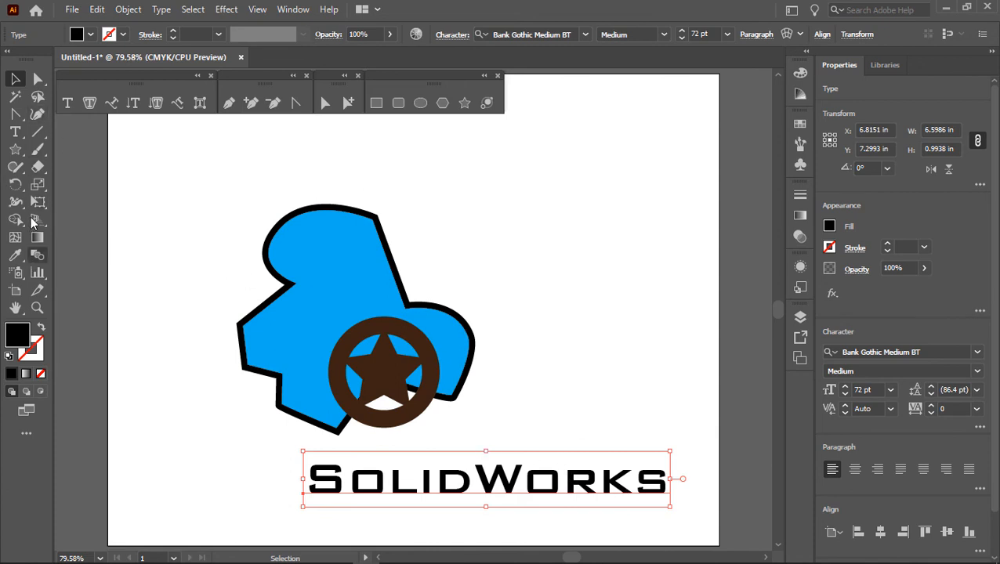
# Step: Add the point text "R" beside the blue shape and move it down just above the "SolidWorks" text
pyautogui.click(15, 132)
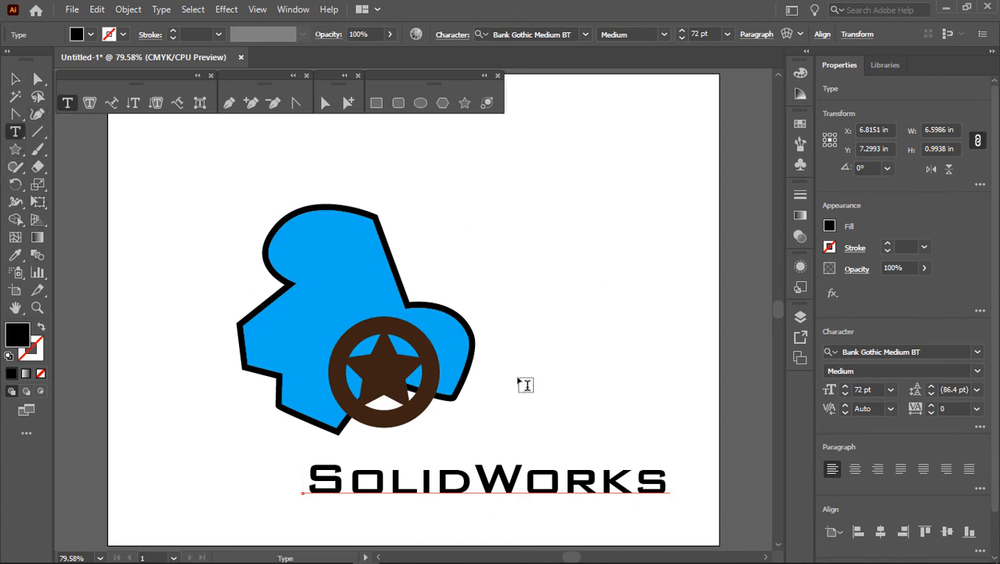
pyautogui.click(523, 383)
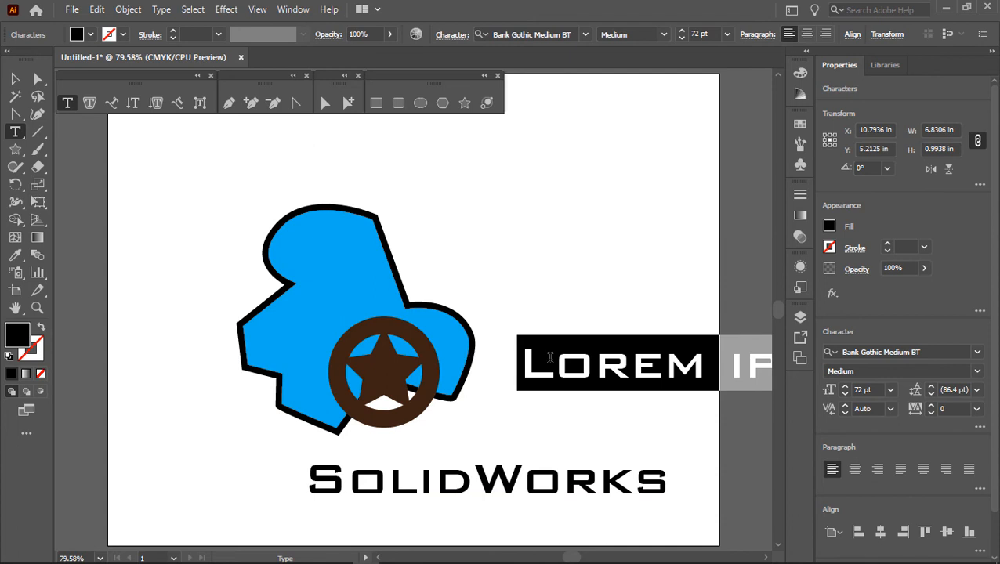
pyautogui.write('R')
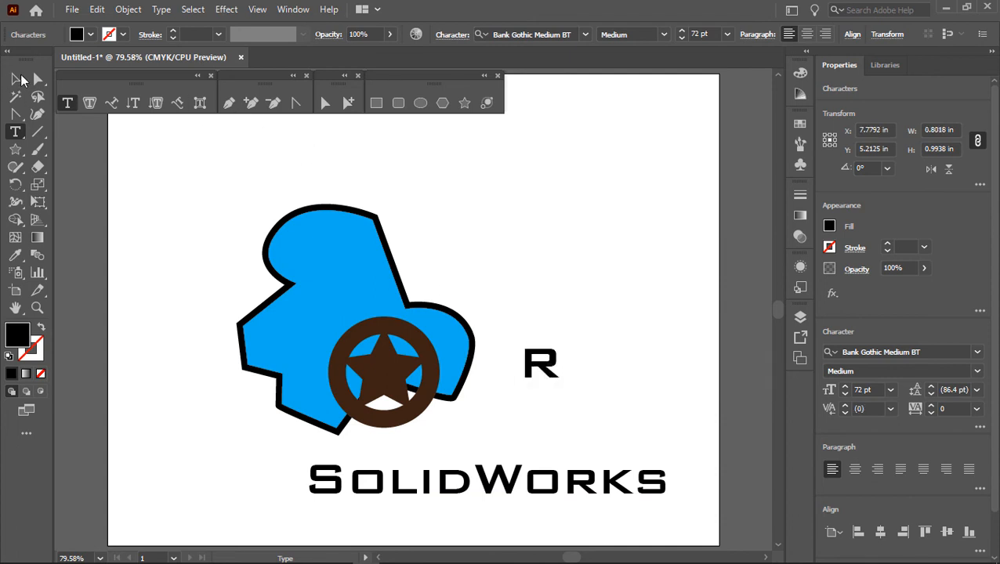
pyautogui.click(14, 79)
pyautogui.click(448, 165)
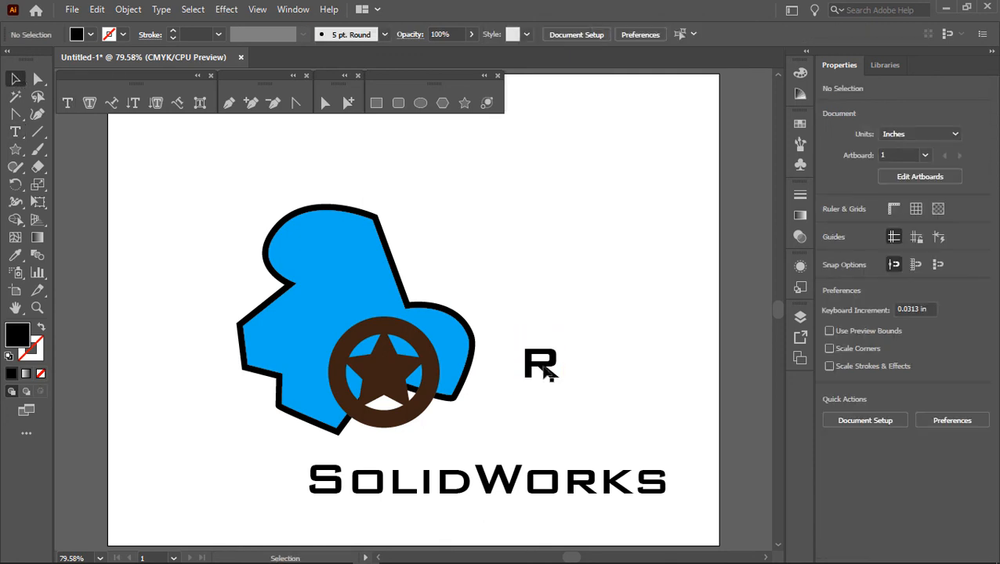
pyautogui.moveTo(548, 374); pyautogui.dragTo(518, 411)
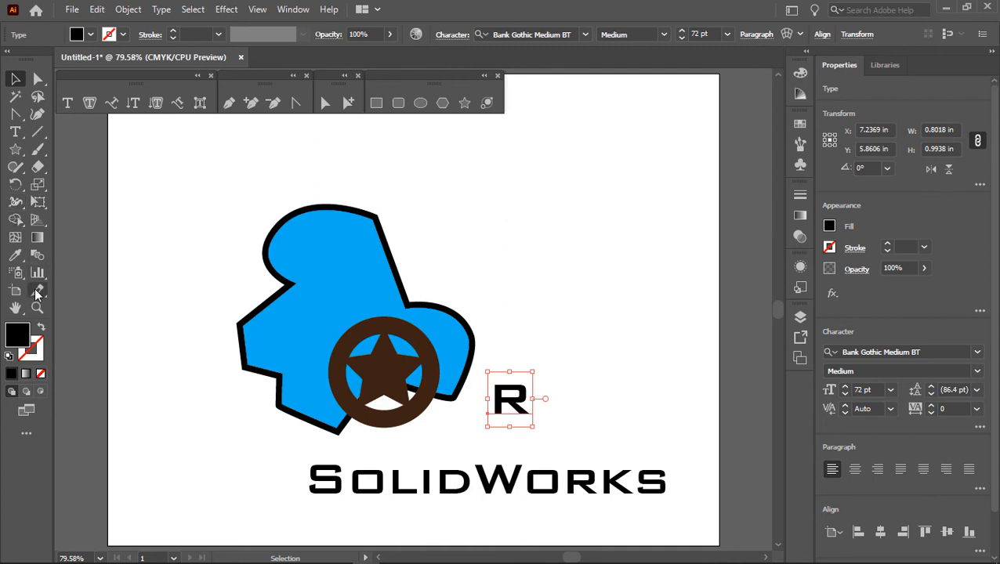
# Step: Colour the "R" with the ring's dark brown using the Eyedropper and place it on the blue shape, directly left of the ring
pyautogui.click(16, 256)
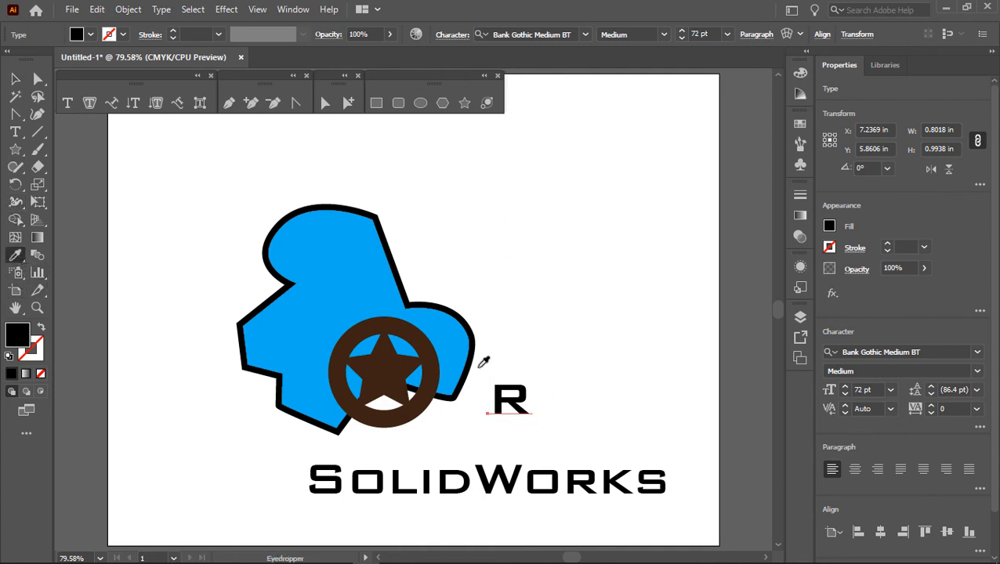
pyautogui.click(428, 385)
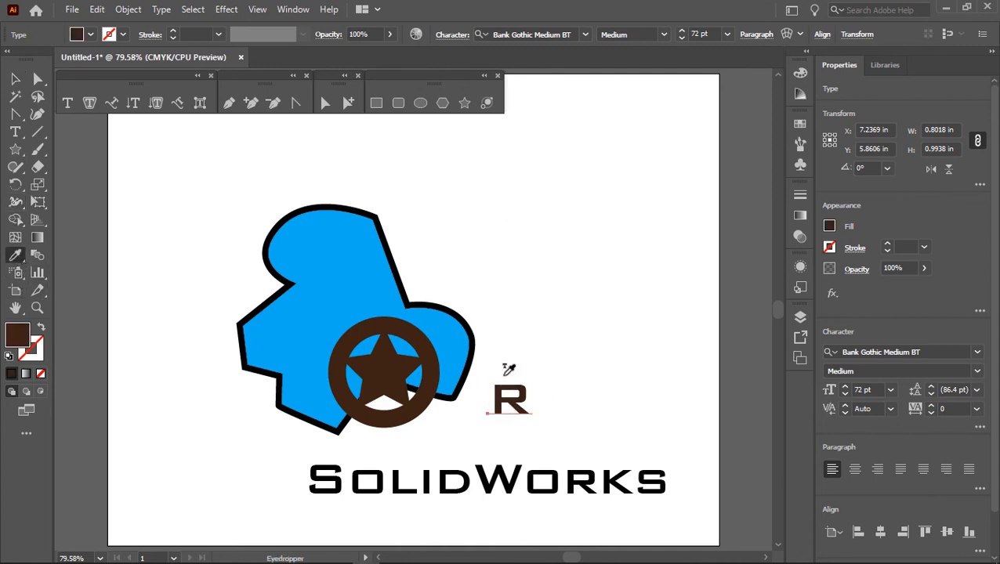
pyautogui.click(17, 80)
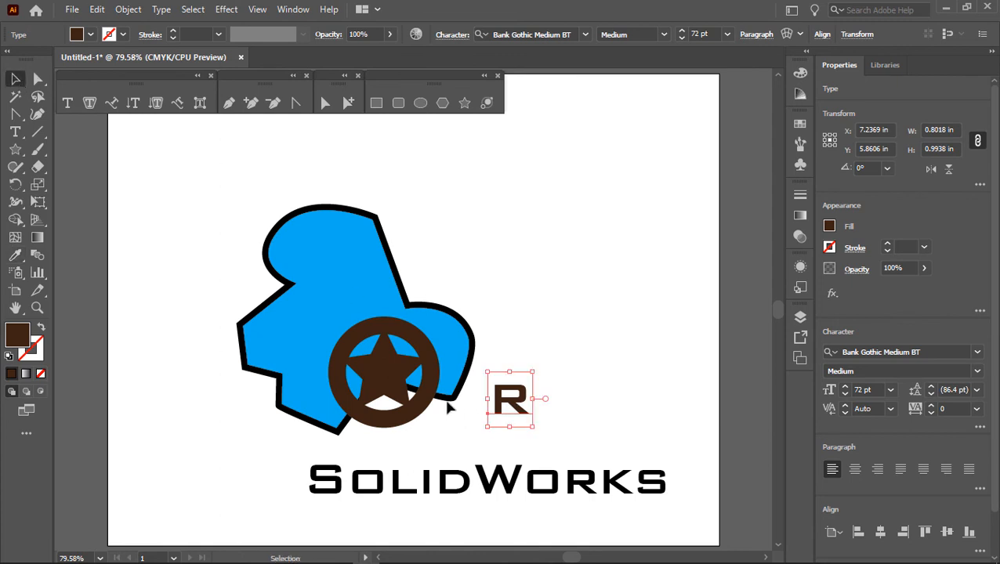
pyautogui.moveTo(503, 408); pyautogui.dragTo(296, 378)
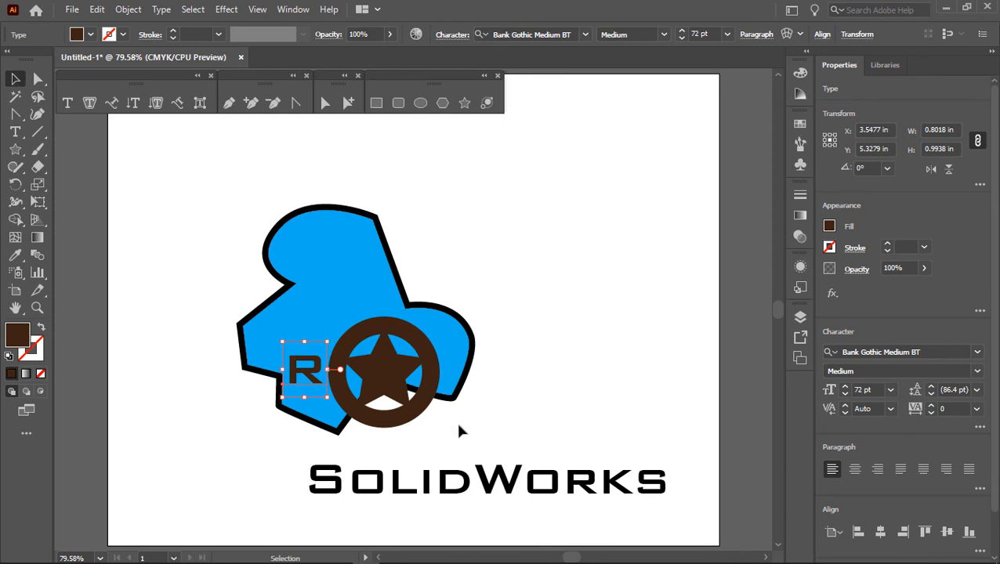
pyautogui.click(15, 131)
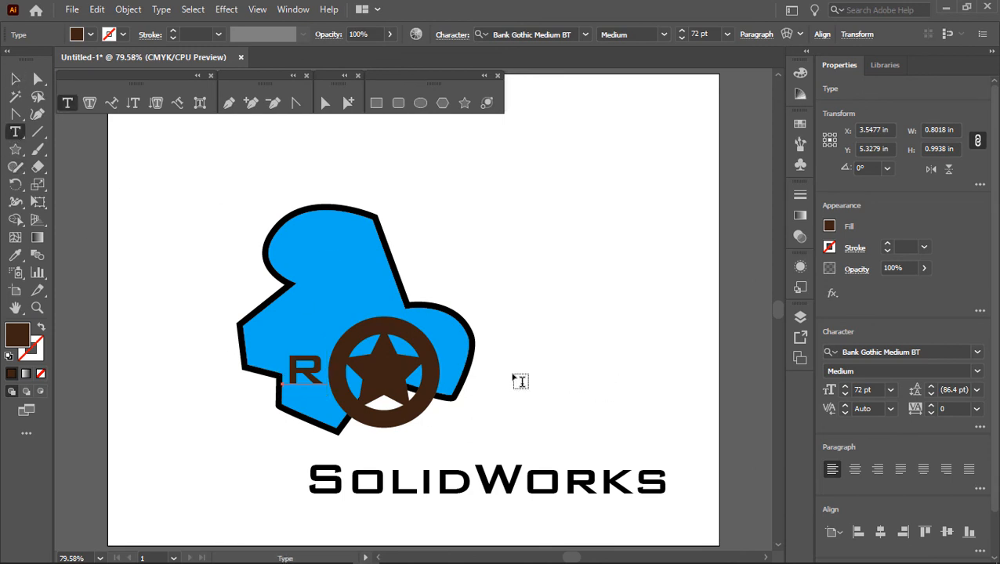
pyautogui.click(516, 384)
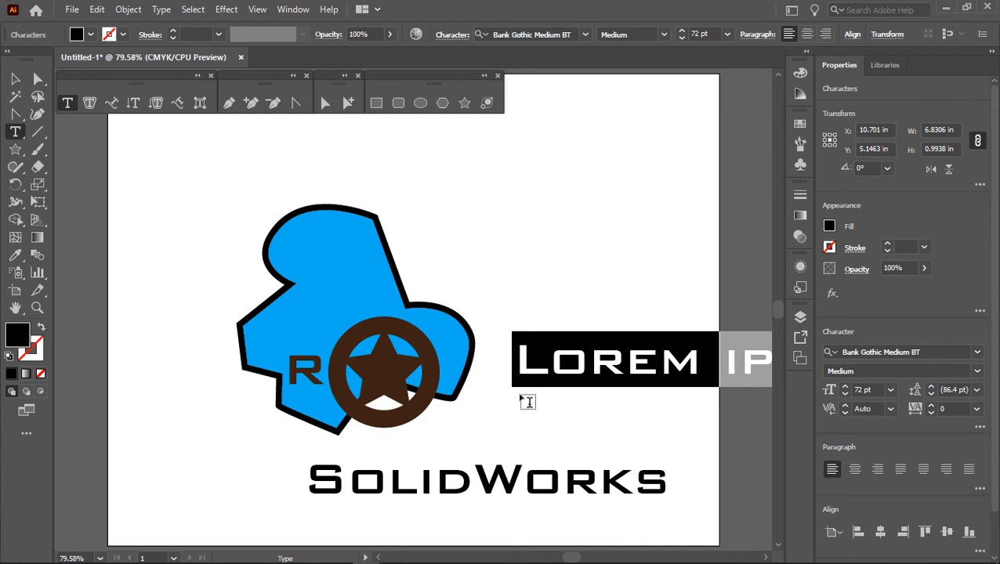
pyautogui.write('P')
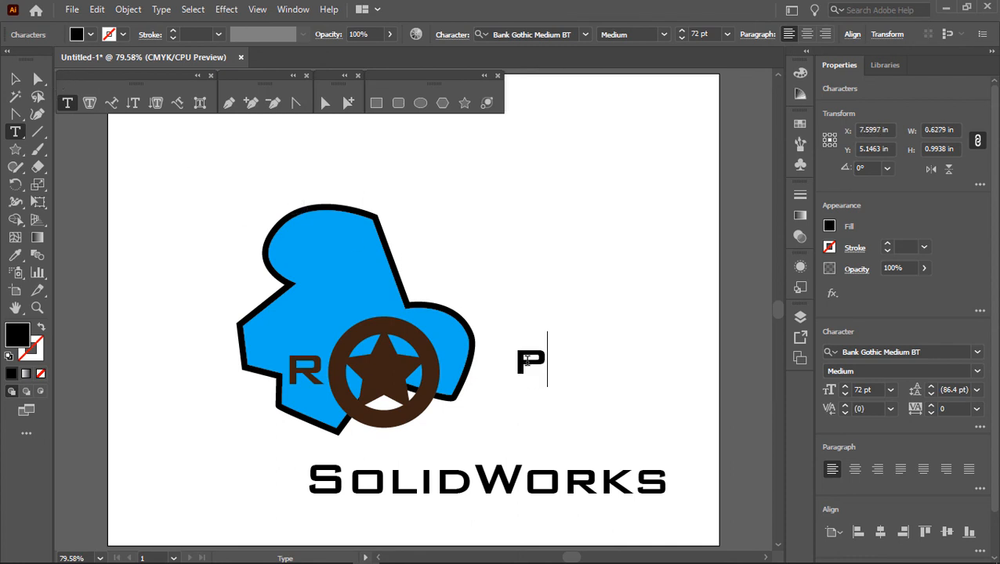
pyautogui.press('Escape')
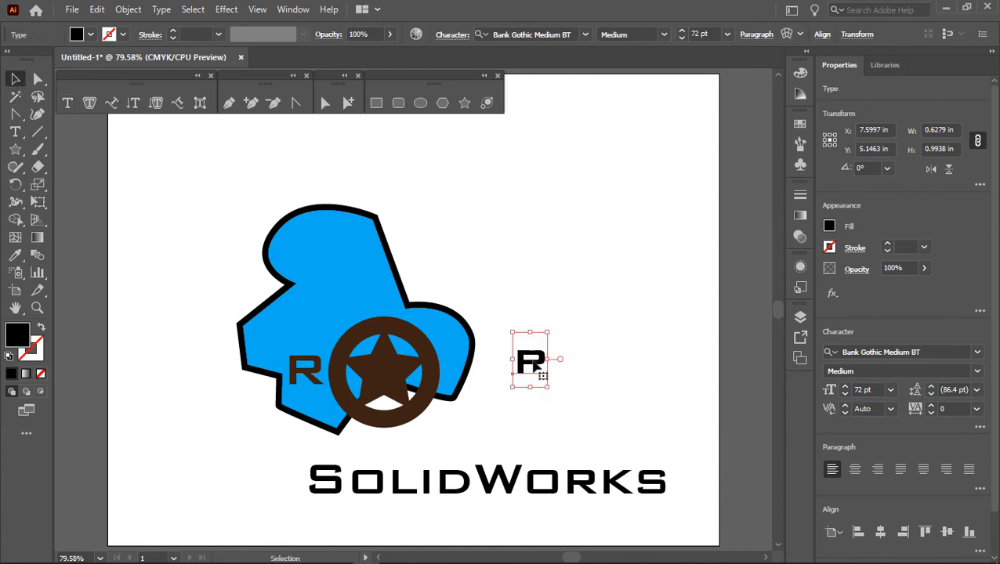
pyautogui.moveTo(543, 376)
pyautogui.mouseDown()
pyautogui.moveTo(307, 376)
pyautogui.moveTo(571, 381)
pyautogui.moveTo(551, 369)
pyautogui.moveTo(557, 375)
pyautogui.mouseUp()
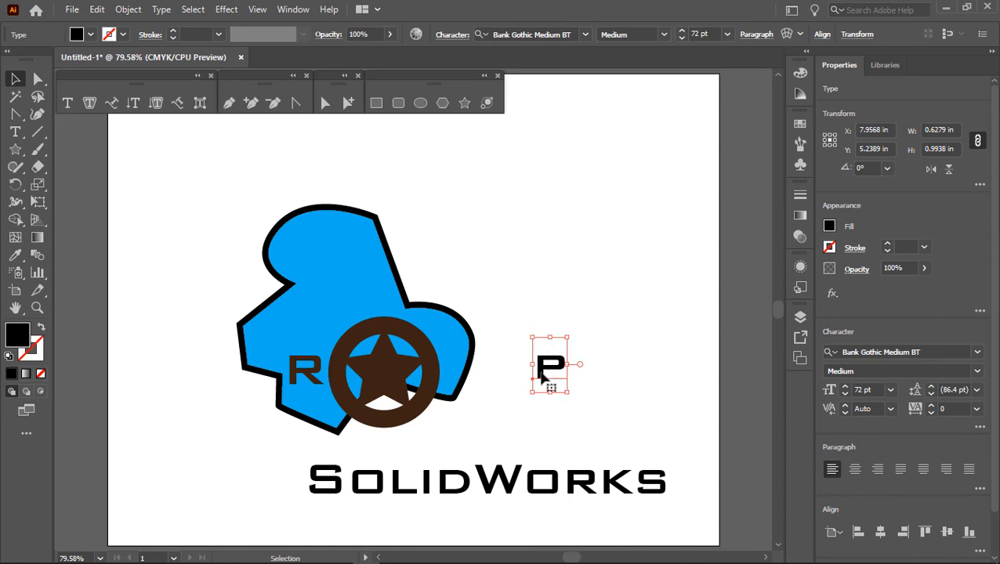
pyautogui.press('Delete')
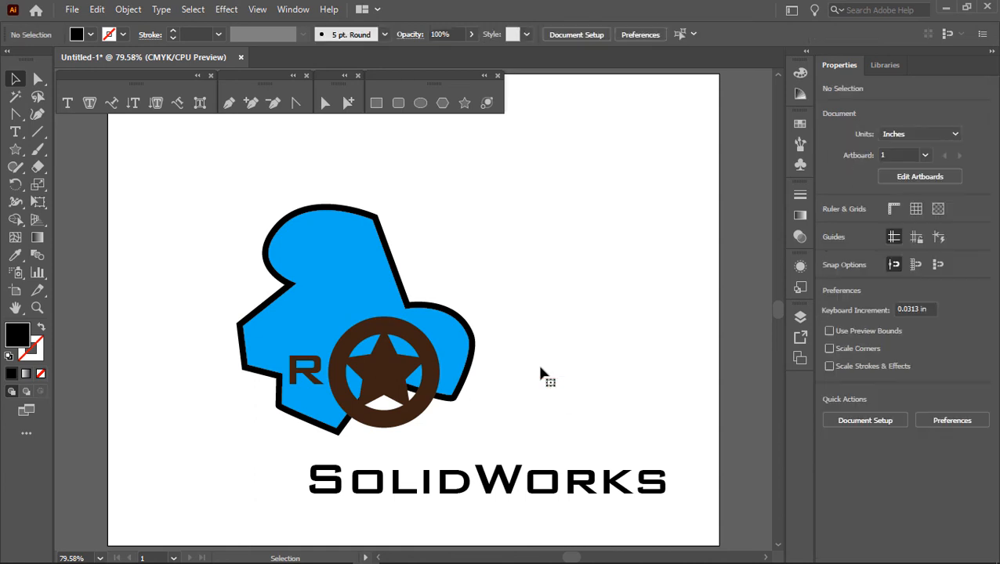
# Step: Add the point text "P" in the empty area beside the artwork and move it over the "R" at the same height
pyautogui.click(15, 132)
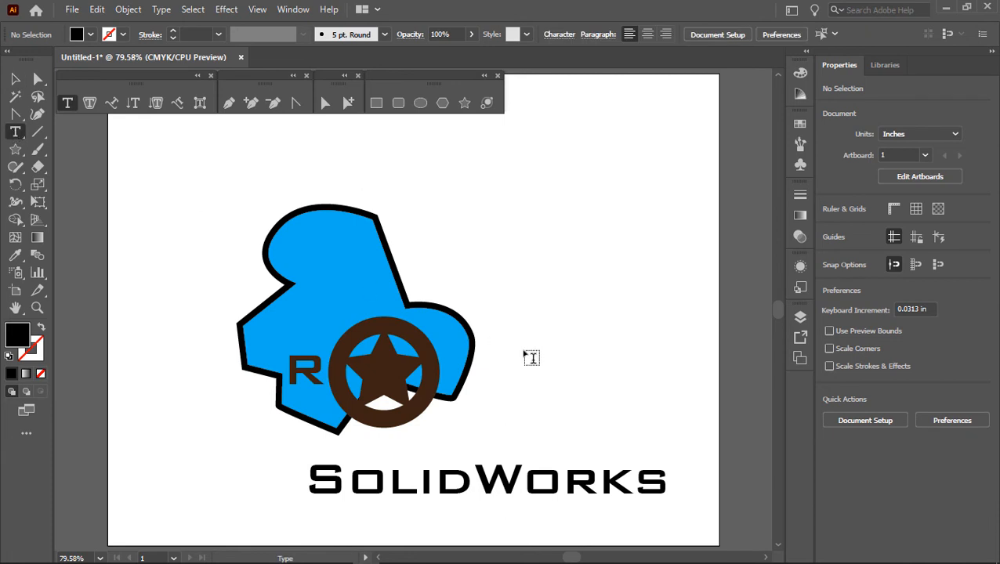
pyautogui.click(539, 373)
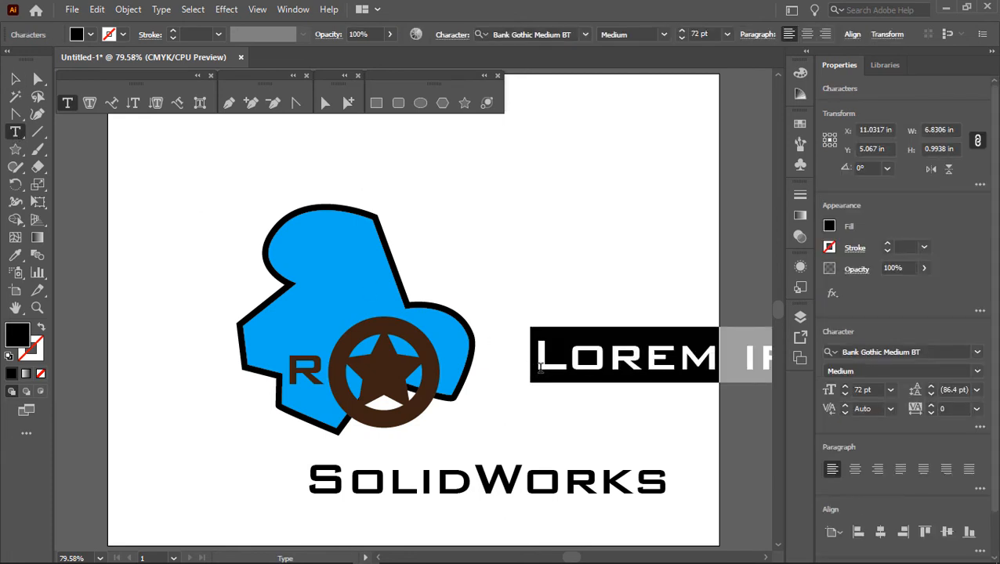
pyautogui.write('P')
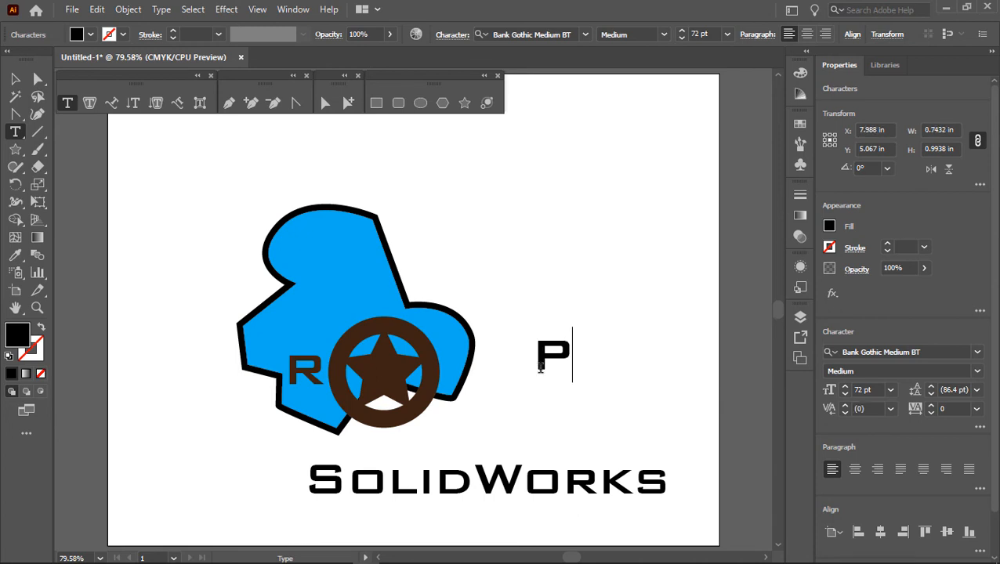
pyautogui.press('Escape')
pyautogui.moveTo(558, 357); pyautogui.dragTo(310, 375)
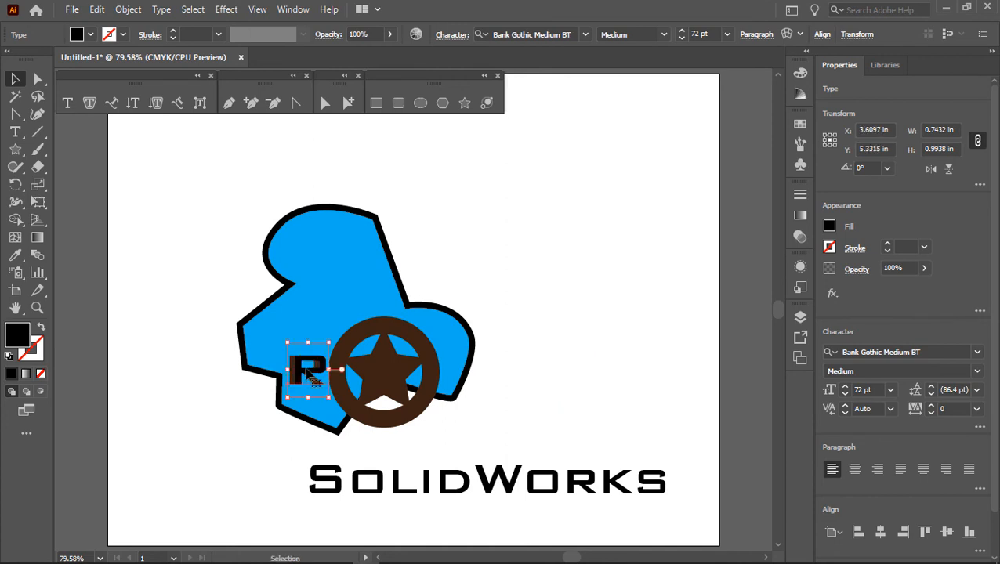
# Step: Nudge the "P" horizontally onto the star and colour it with the ring's dark brown using the Eyedropper
pyautogui.press('Right')
pyautogui.press('Right')
pyautogui.press('Right')
pyautogui.press('Right')
pyautogui.press('Right')
pyautogui.press('Right')
pyautogui.press('Right')
pyautogui.press('Right')
pyautogui.press('Right')
pyautogui.press('Right')
pyautogui.press('Right')
pyautogui.press('Right')
pyautogui.press('Right')
pyautogui.press('Right')
pyautogui.press('Right')
pyautogui.press('Right')
pyautogui.press('Right')
pyautogui.press('Right')
pyautogui.press('Right')
pyautogui.press('Right')
pyautogui.press('Right')
pyautogui.press('Right')
pyautogui.press('Right')
pyautogui.press('Right')
pyautogui.press('Right')
pyautogui.press('Right')
pyautogui.press('Right')
pyautogui.press('Right')
pyautogui.press('Right')
pyautogui.press('Right')
pyautogui.press('Right')
pyautogui.press('Right')
pyautogui.press('Right')
pyautogui.press('Right')
pyautogui.press('Right')
pyautogui.press('Right')
pyautogui.press('Right')
pyautogui.press('Right')
pyautogui.press('Right')
pyautogui.press('Right')
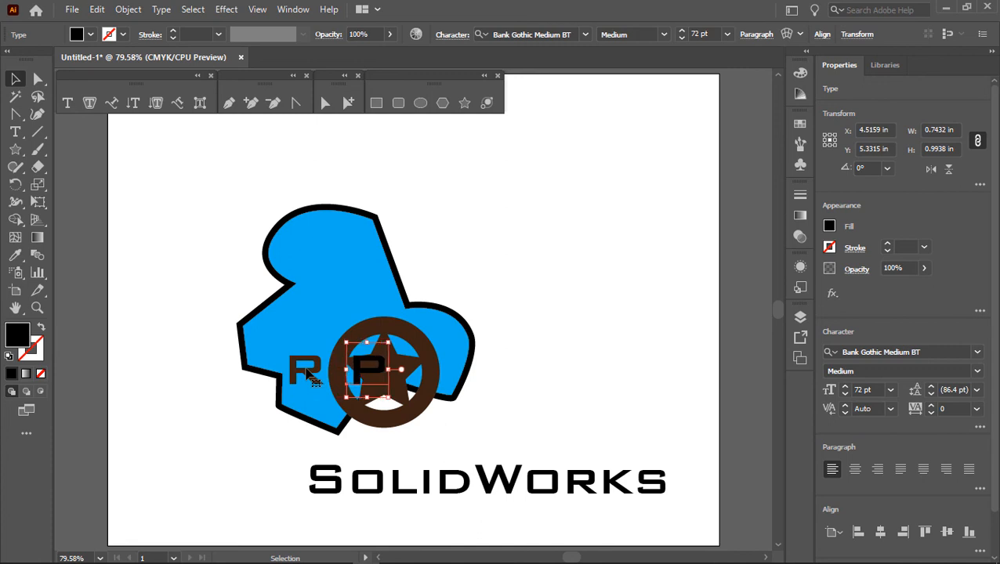
pyautogui.click(43, 254)
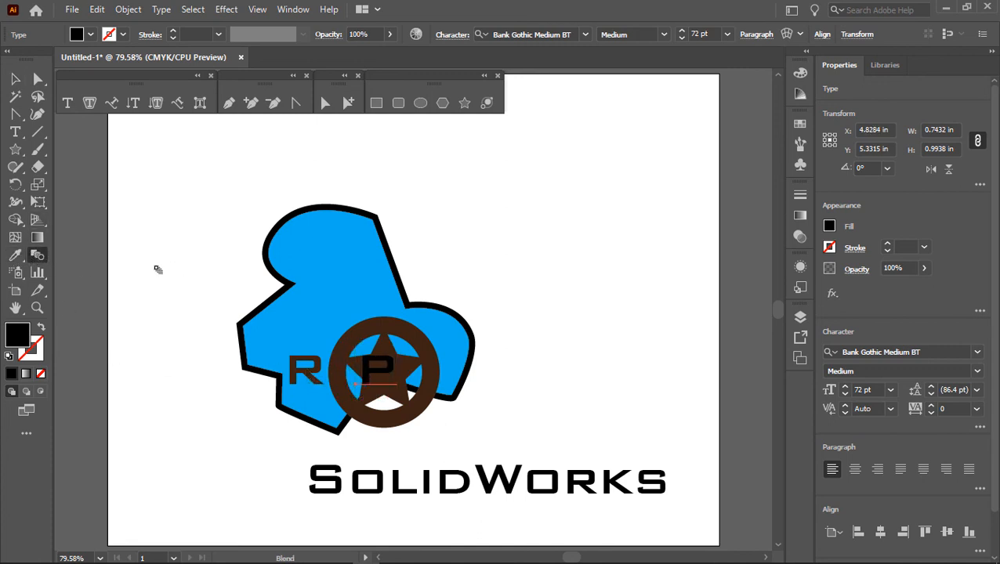
pyautogui.click(15, 255)
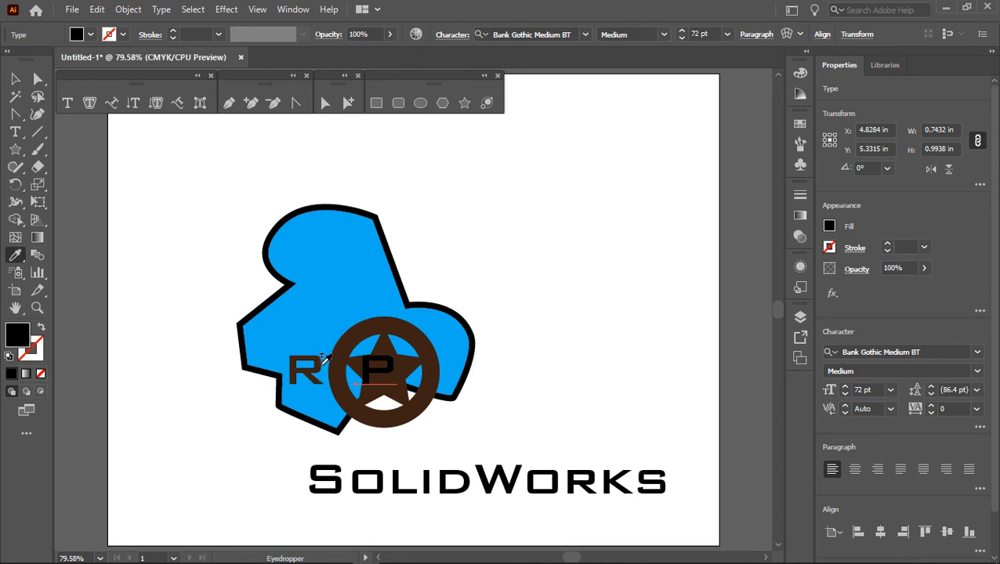
pyautogui.click(334, 362)
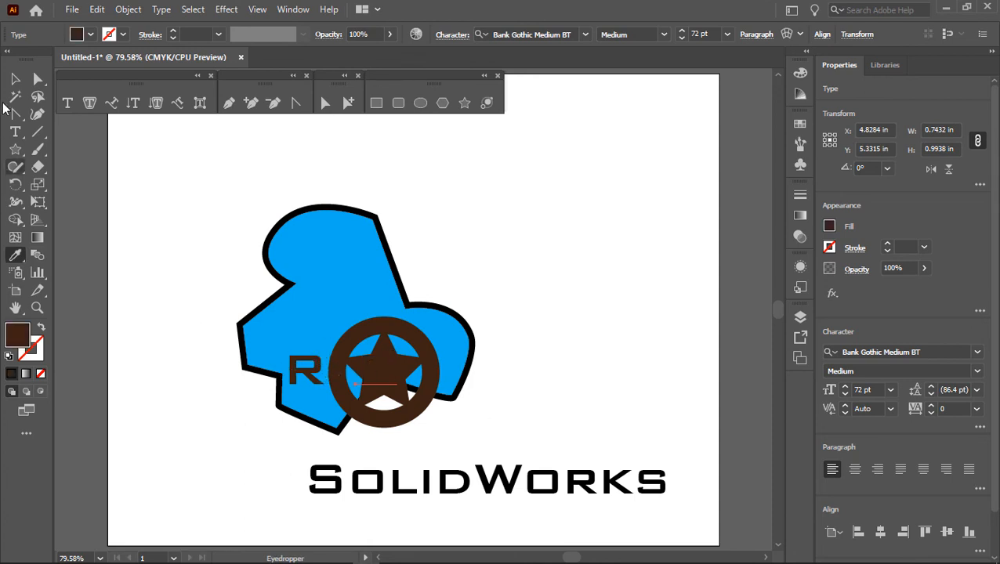
pyautogui.click(16, 78)
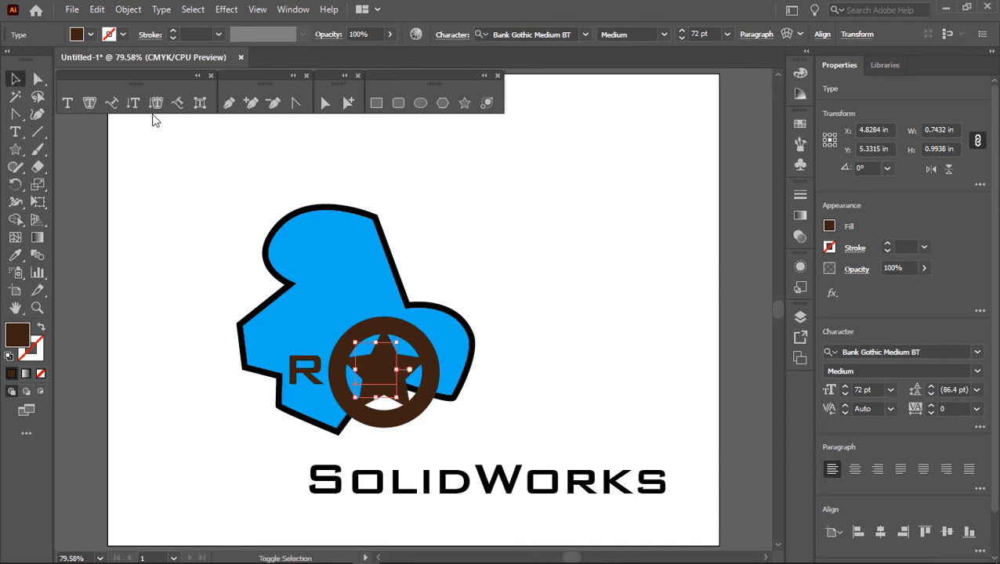
# Step: Nudge the "P" horizontally out of the ring until it sits just beyond the blue shape's right edge, level with the "R"
pyautogui.hotkey('shift', 'Right')
pyautogui.hotkey('shift', 'Right')
pyautogui.hotkey('shift', 'Right')
pyautogui.hotkey('shift', 'Right')
pyautogui.hotkey('shift', 'Right')
pyautogui.hotkey('shift', 'Right')
pyautogui.hotkey('shift', 'Right')
pyautogui.hotkey('shift', 'Right')
pyautogui.hotkey('shift', 'Right')
pyautogui.hotkey('shift', 'Right')
pyautogui.hotkey('shift', 'Right')
pyautogui.hotkey('shift', 'Right')
pyautogui.hotkey('shift', 'Right')
pyautogui.hotkey('shift', 'Right')
pyautogui.hotkey('shift', 'Right')
pyautogui.hotkey('shift', 'Right')
pyautogui.hotkey('shift', 'Right')
pyautogui.hotkey('shift', 'Right')
pyautogui.hotkey('shift', 'Right')
pyautogui.hotkey('shift', 'Right')
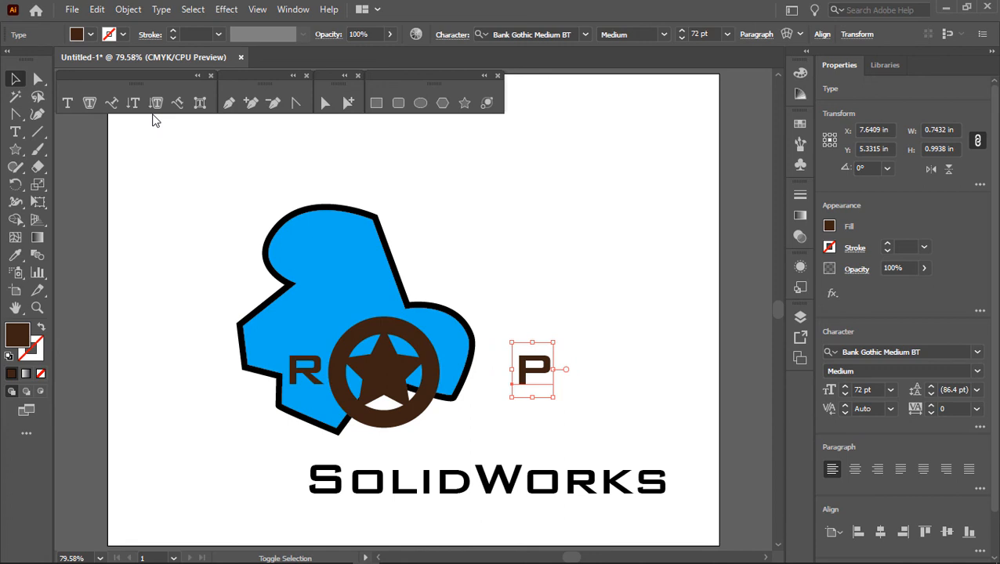
pyautogui.hotkey('shift', 'Left')
pyautogui.hotkey('shift', 'Left')
pyautogui.hotkey('shift', 'Left')
pyautogui.hotkey('shift', 'Left')
pyautogui.hotkey('shift', 'Left')
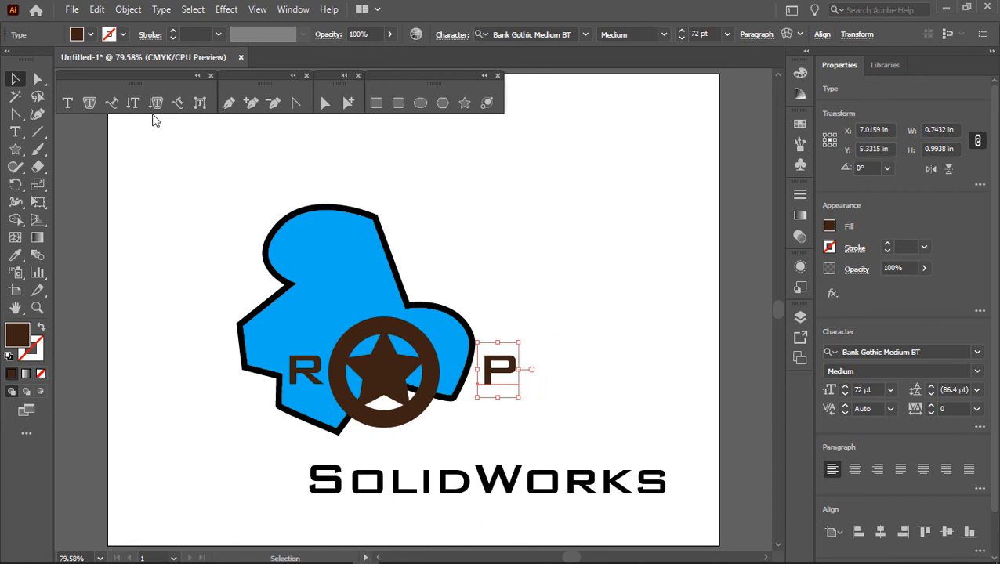
pyautogui.click(97, 9)
pyautogui.click(122, 81)
pyautogui.moveTo(495, 376); pyautogui.dragTo(543, 410)
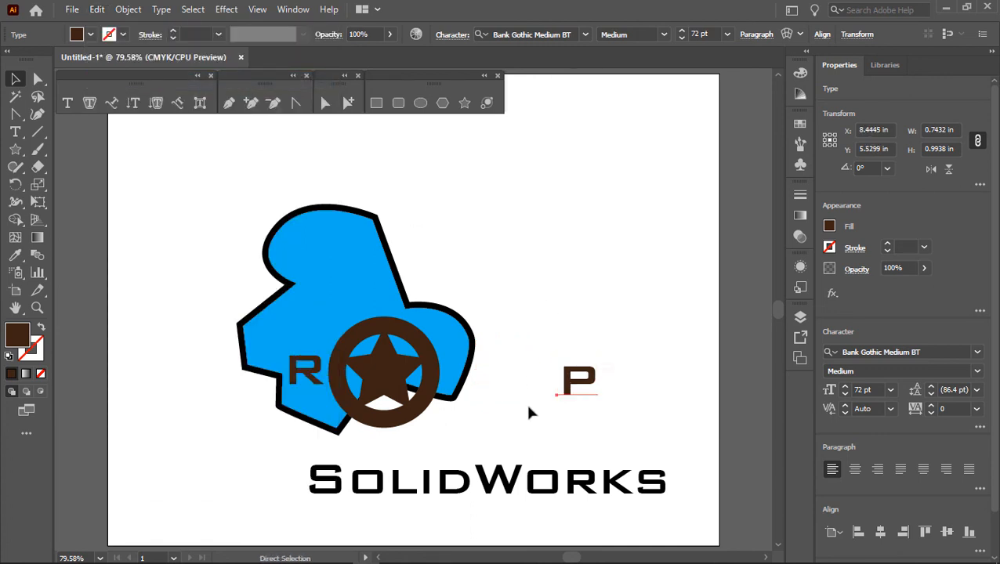
pyautogui.hotkey('ctrl', 'z')
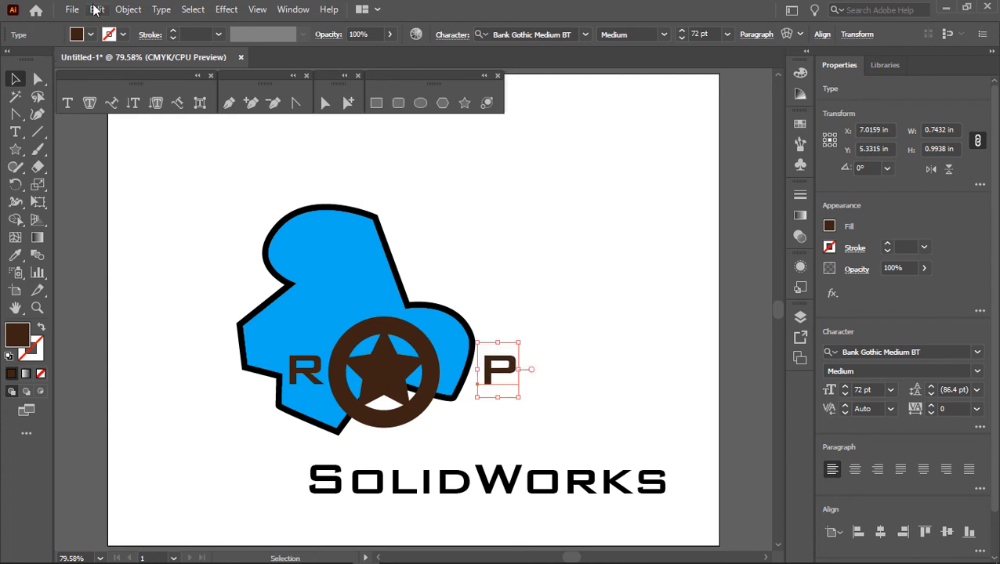
# Step: Duplicate the "P" and place the copy to the right of the original
pyautogui.click(96, 8)
pyautogui.click(109, 80)
pyautogui.moveTo(502, 379); pyautogui.dragTo(582, 372)
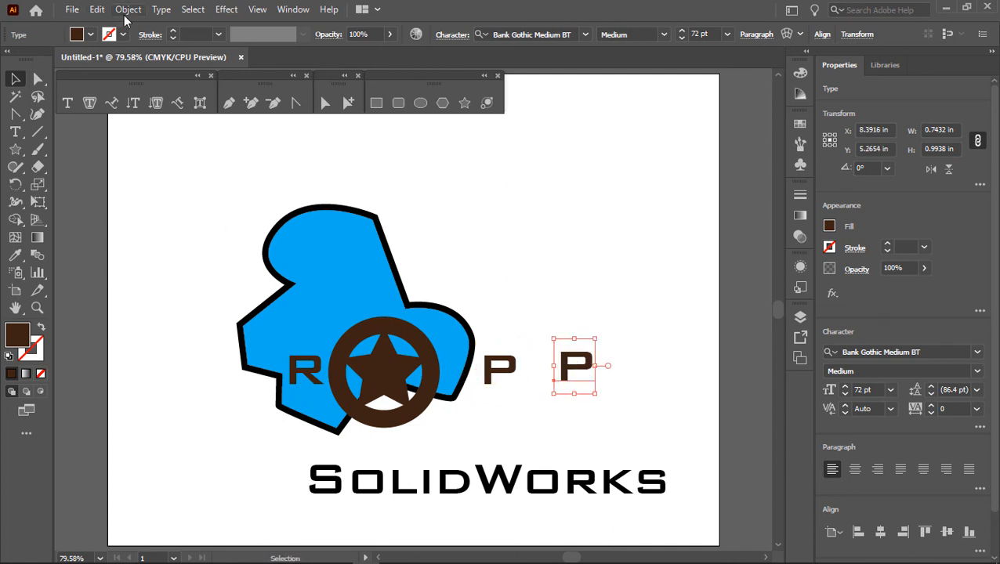
# Step: Convert the copied "P" to outlines and stretch it to about 1.49 in wide and 1.26 in high
pyautogui.click(161, 9)
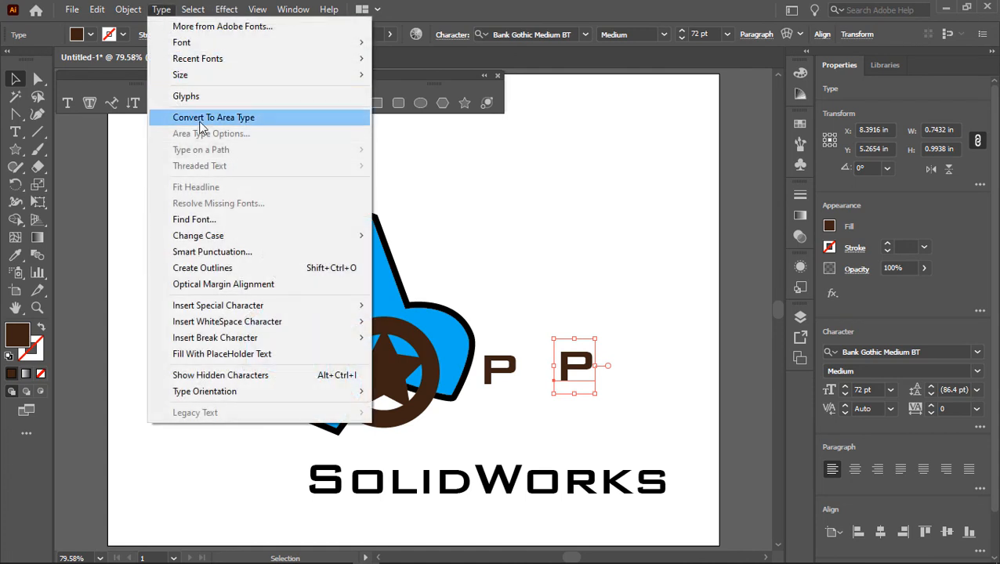
pyautogui.click(202, 268)
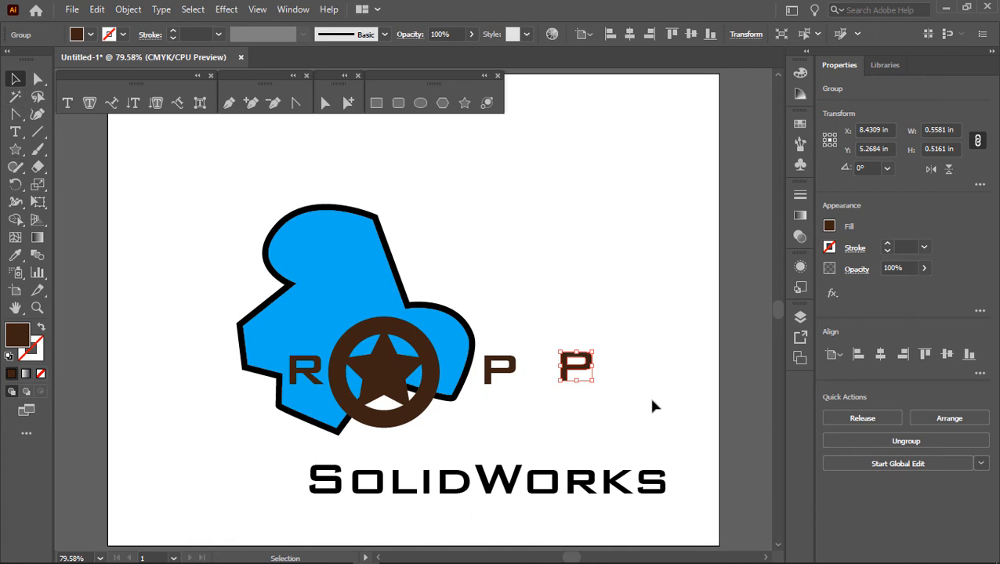
pyautogui.moveTo(577, 381); pyautogui.dragTo(576, 422)
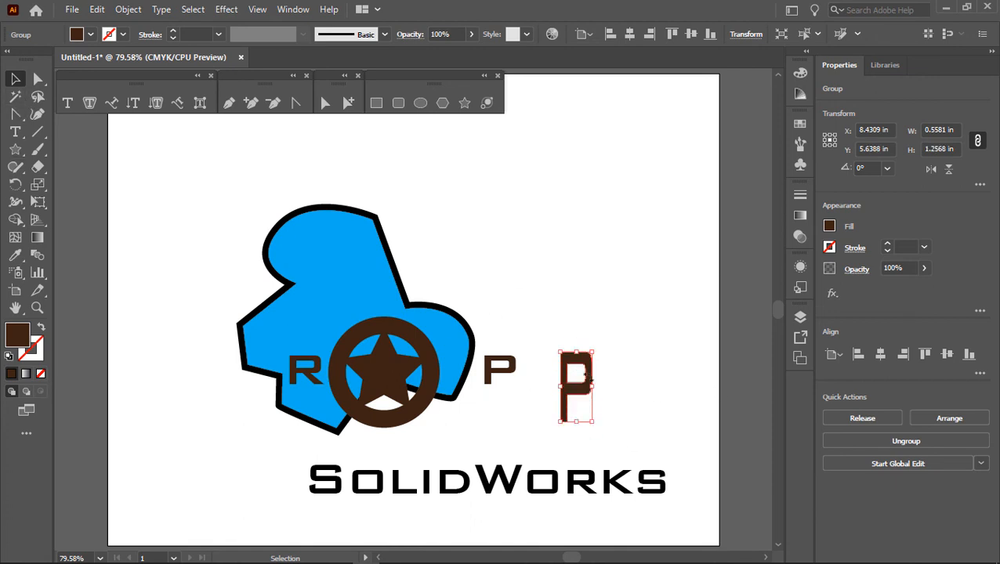
pyautogui.moveTo(592, 385); pyautogui.dragTo(643, 393)
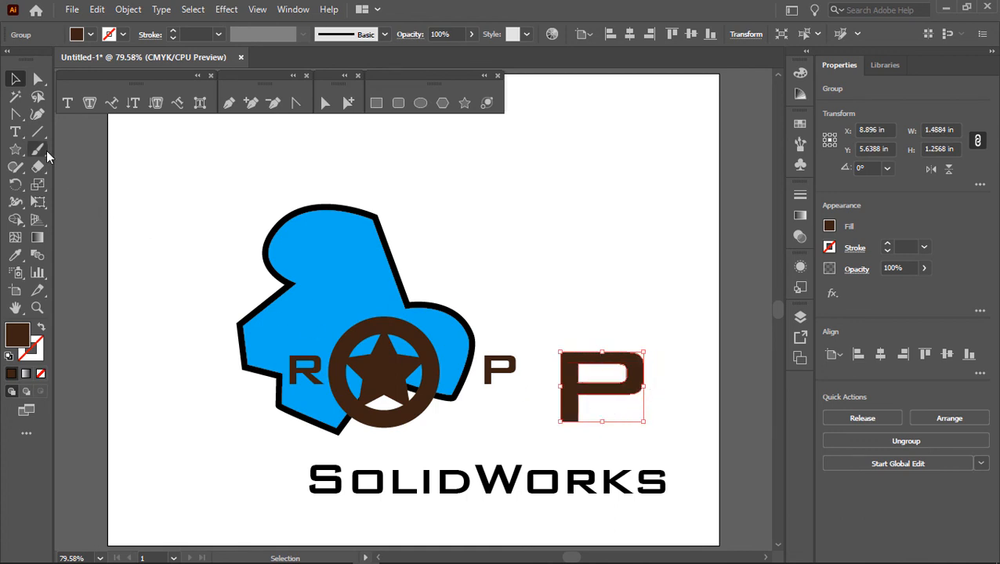
# Step: Pull the outlined "P"'s upper-left anchor point outward with the Direct Selection tool, distorting the letter, and shift the letter up and left
pyautogui.click(325, 103)
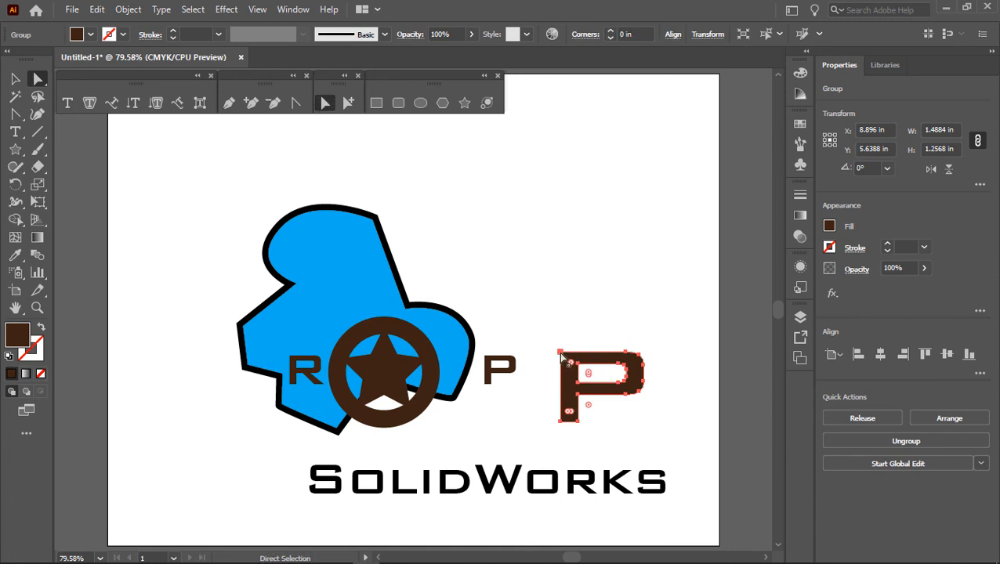
pyautogui.moveTo(559, 352); pyautogui.dragTo(527, 282)
pyautogui.click(507, 352)
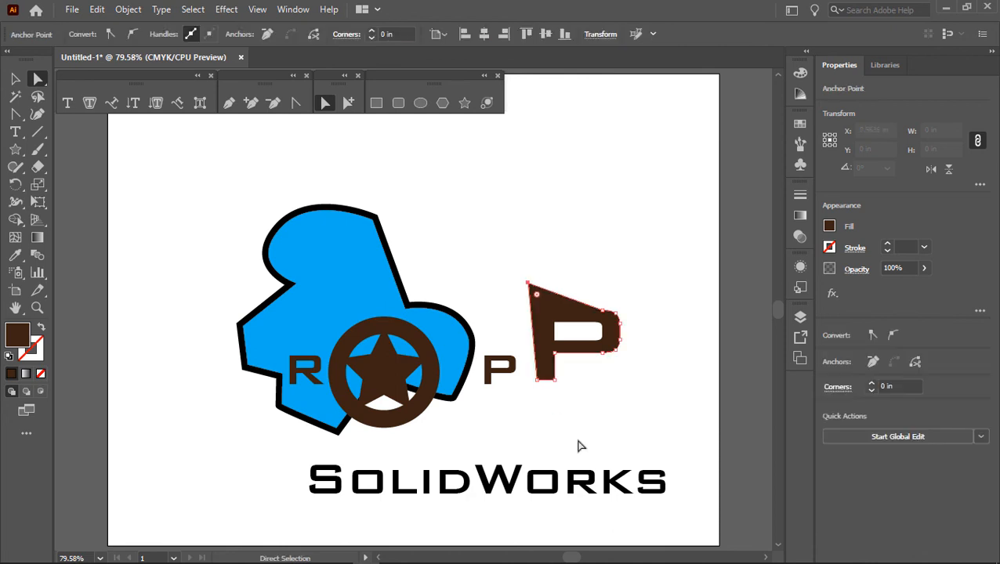
# Step: Pull the outlined "P"'s lower-right stem corner down and outward, and round it into a smooth curve with the Anchor Point tool
pyautogui.moveTo(554, 382); pyautogui.dragTo(572, 409)
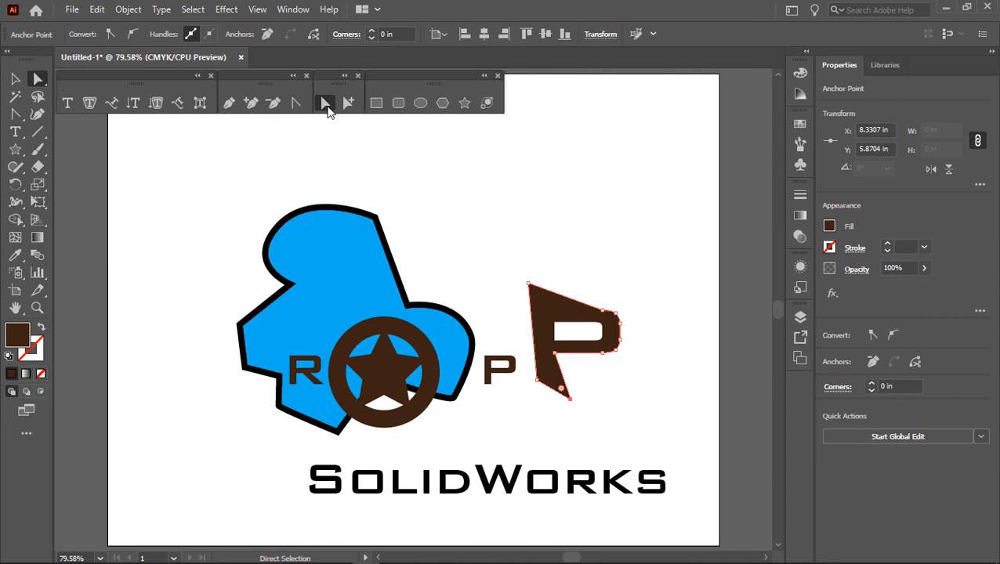
pyautogui.click(296, 104)
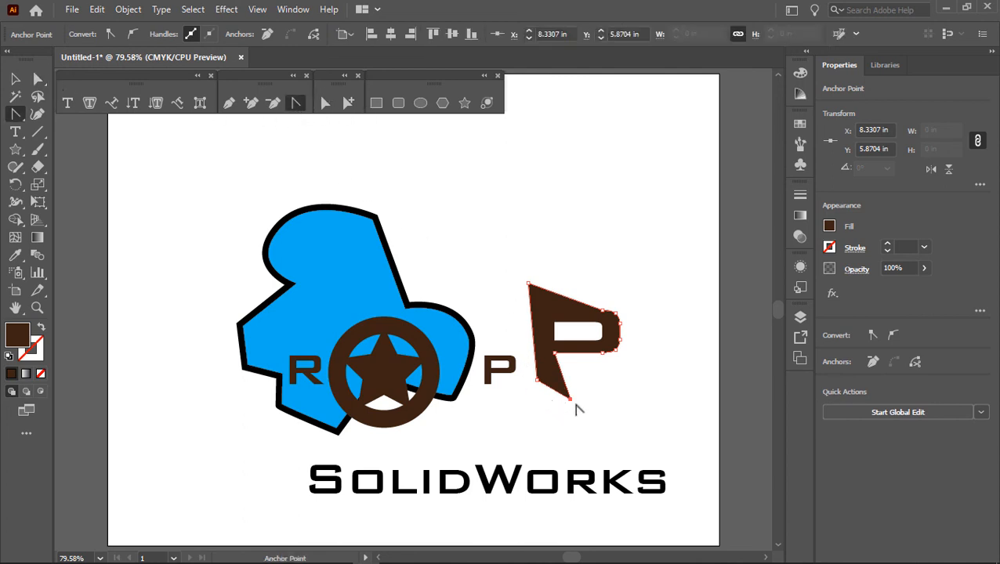
pyautogui.press('ctrl')
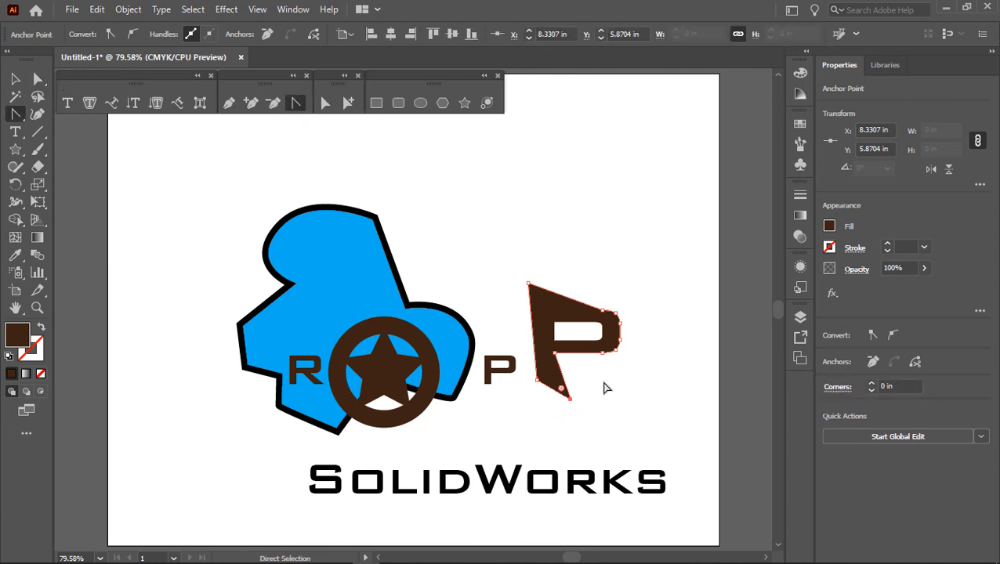
pyautogui.keyDown('ctrl'); pyautogui.click(582, 404); pyautogui.keyUp('ctrl')
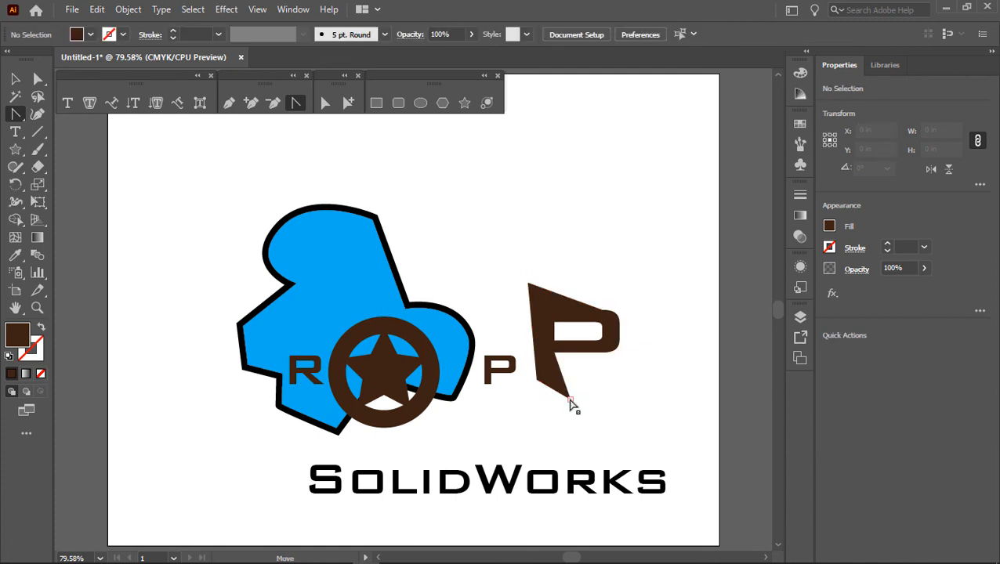
pyautogui.keyDown('ctrl'); pyautogui.click(569, 401); pyautogui.keyUp('ctrl')
pyautogui.moveTo(568, 404)
pyautogui.mouseDown()
pyautogui.moveTo(576, 391)
pyautogui.moveTo(580, 404)
pyautogui.mouseUp()
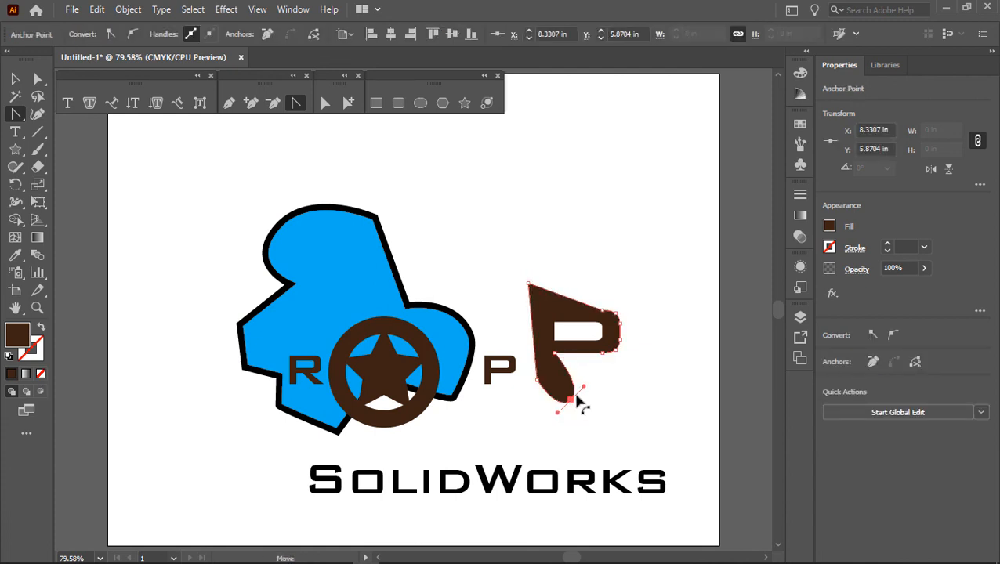
# Step: Curve the outlined "P"'s upper-left corner and the inner corner where the bowl meets the stem, using the Anchor Point tool
pyautogui.keyDown('ctrl'); pyautogui.click(528, 295); pyautogui.keyUp('ctrl')
pyautogui.keyDown('ctrl'); pyautogui.click(530, 290); pyautogui.keyUp('ctrl')
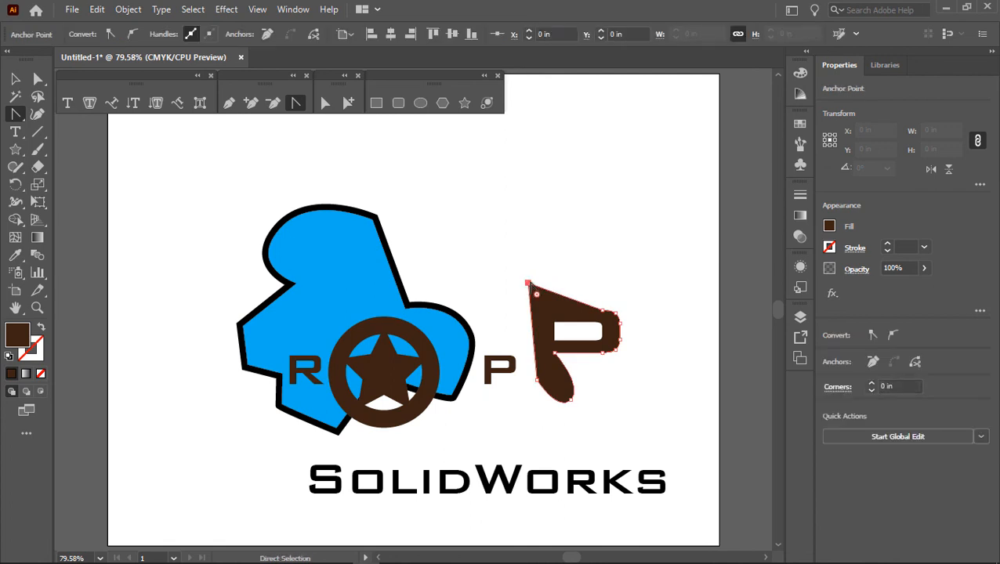
pyautogui.moveTo(530, 290); pyautogui.dragTo(551, 310)
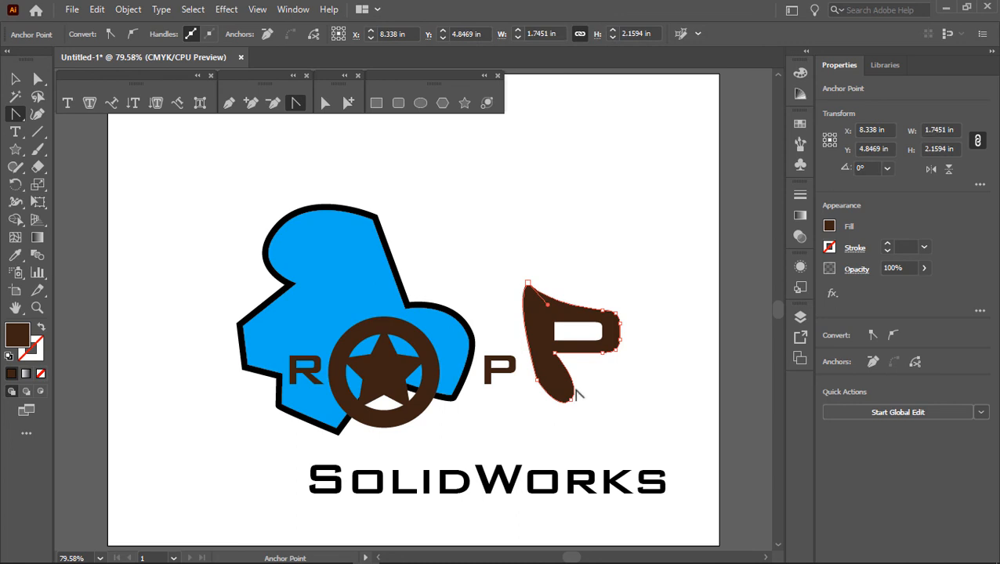
pyautogui.moveTo(554, 352); pyautogui.dragTo(574, 360)
pyautogui.keyDown('ctrl'); pyautogui.click(616, 378); pyautogui.keyUp('ctrl')
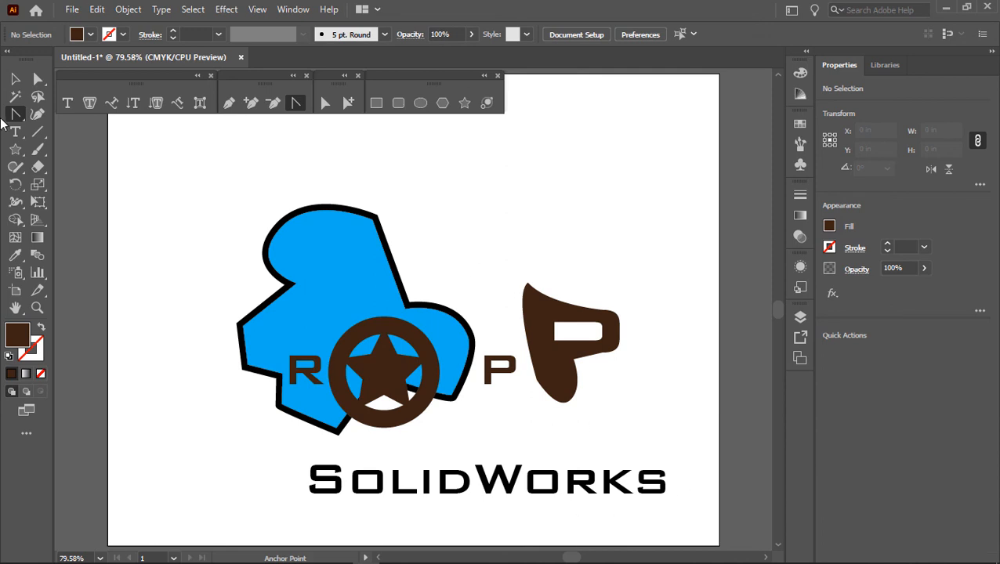
# Step: Delete the distorted outlined "P" and the "SolidWorks" text from the artboard
pyautogui.press('v')
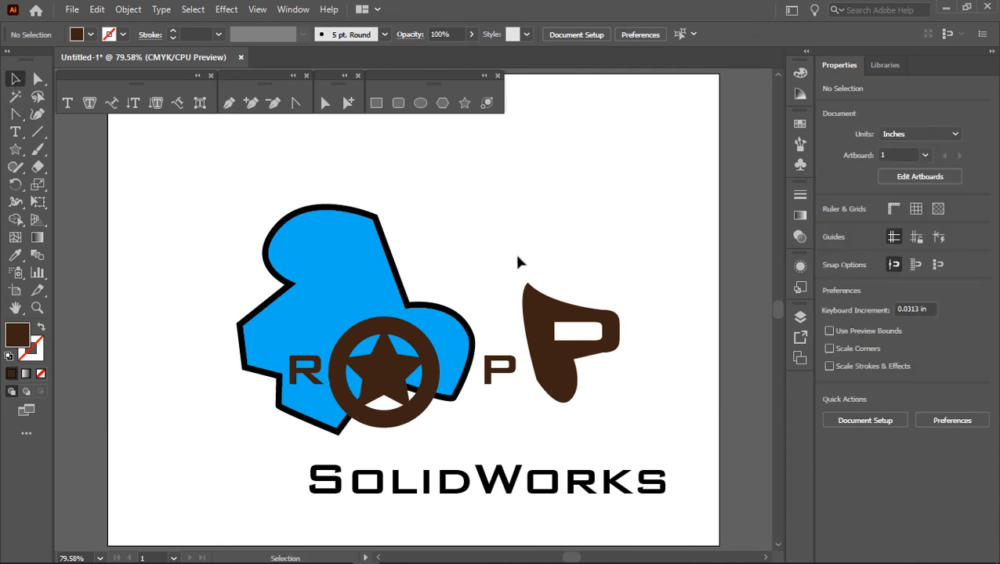
pyautogui.moveTo(518, 256); pyautogui.dragTo(630, 520)
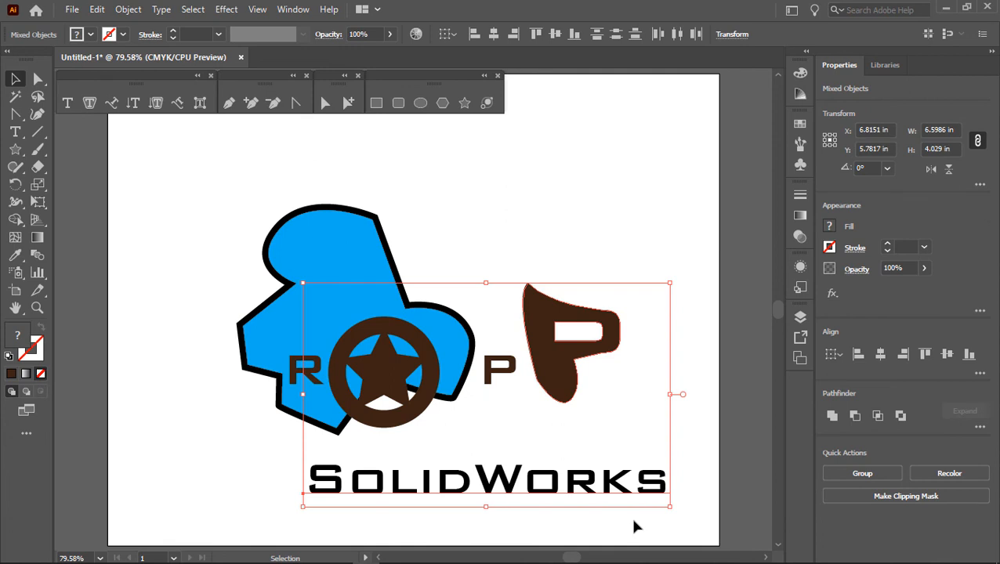
pyautogui.click(687, 351)
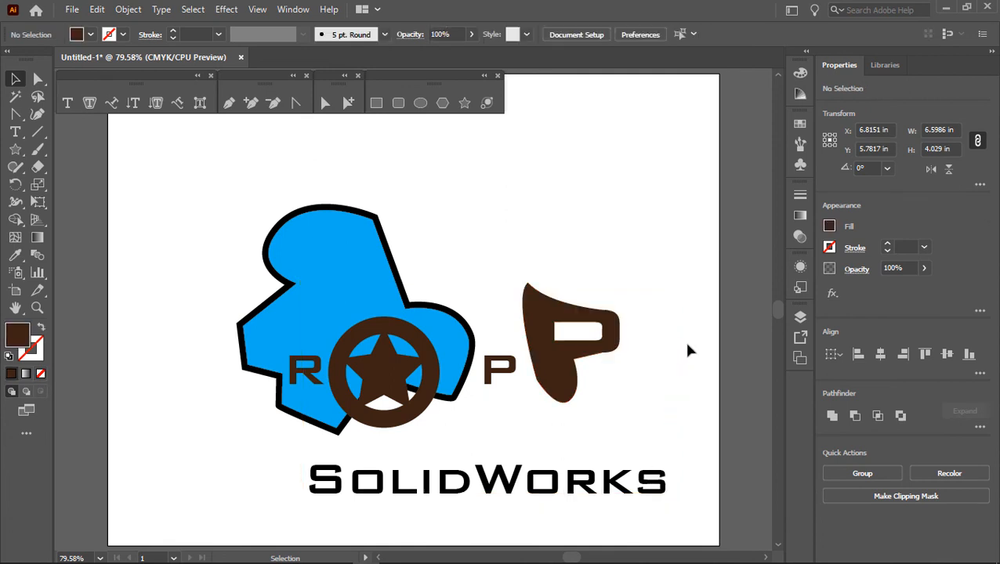
pyautogui.click(560, 369)
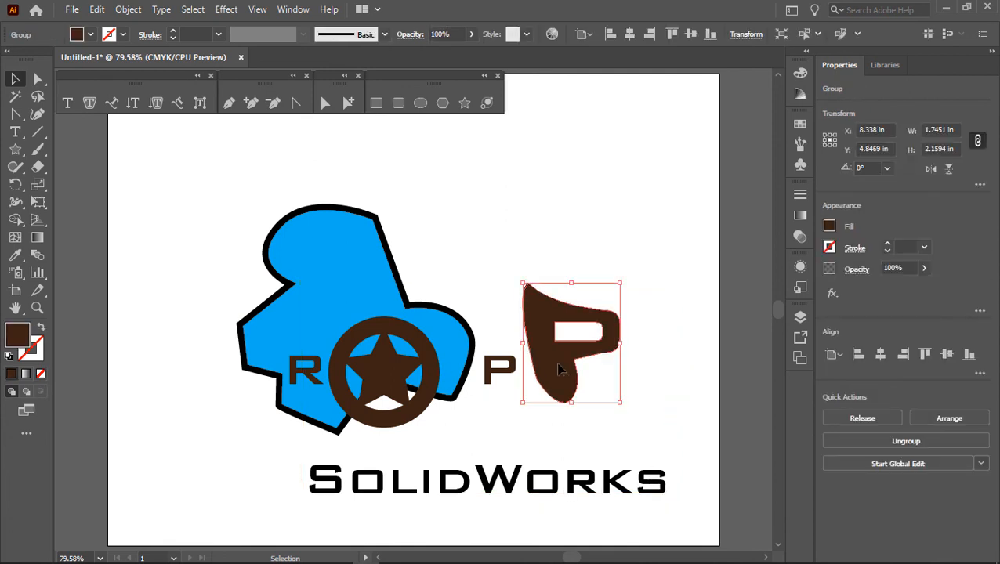
pyautogui.press('Delete')
pyautogui.click(402, 489)
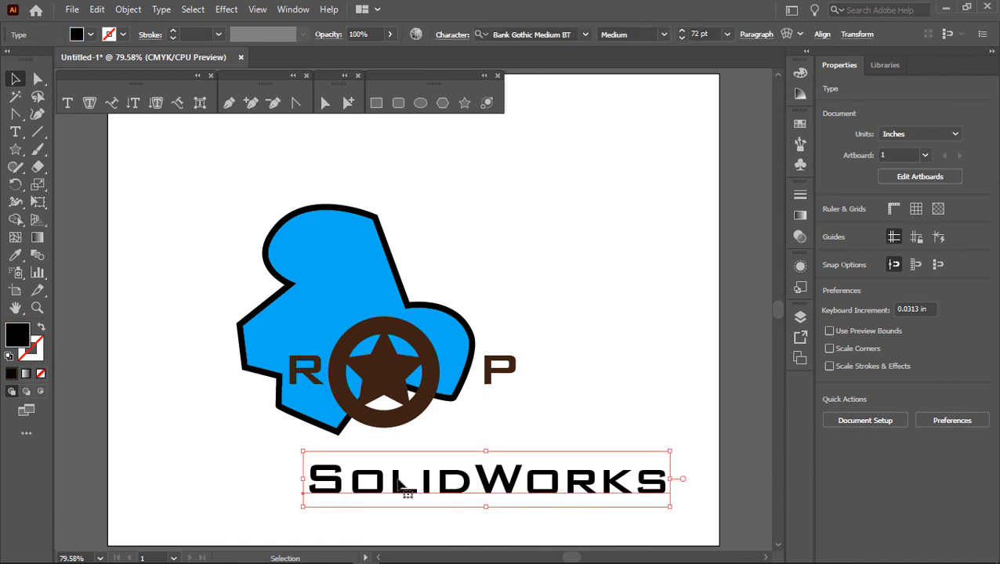
pyautogui.press('Delete')
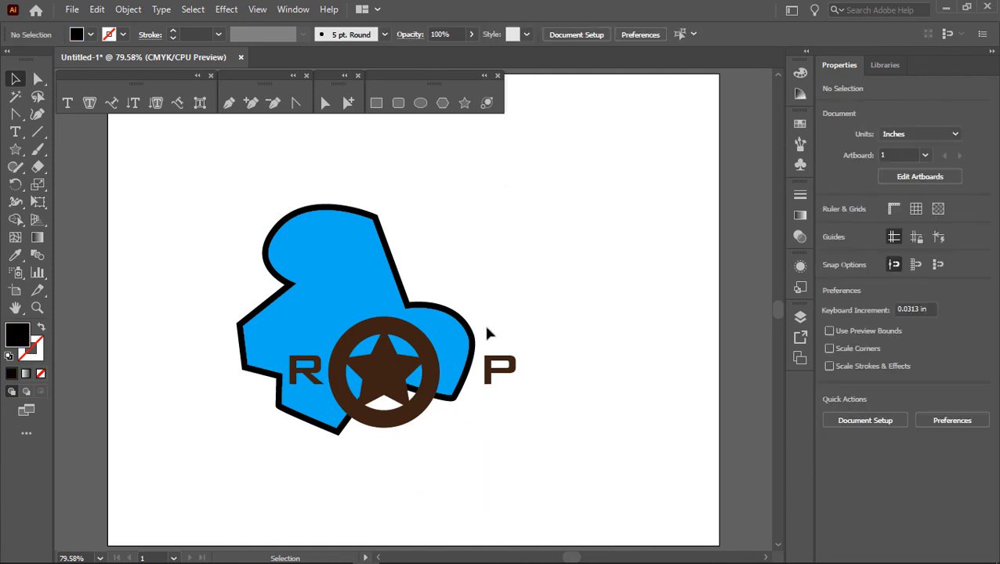
# Step: Move the remaining "P" closer to the ring and align it with the "R" on their vertical centers
pyautogui.moveTo(488, 374); pyautogui.dragTo(458, 375)
pyautogui.keyDown('shift'); pyautogui.click(310, 375); pyautogui.keyUp('shift')
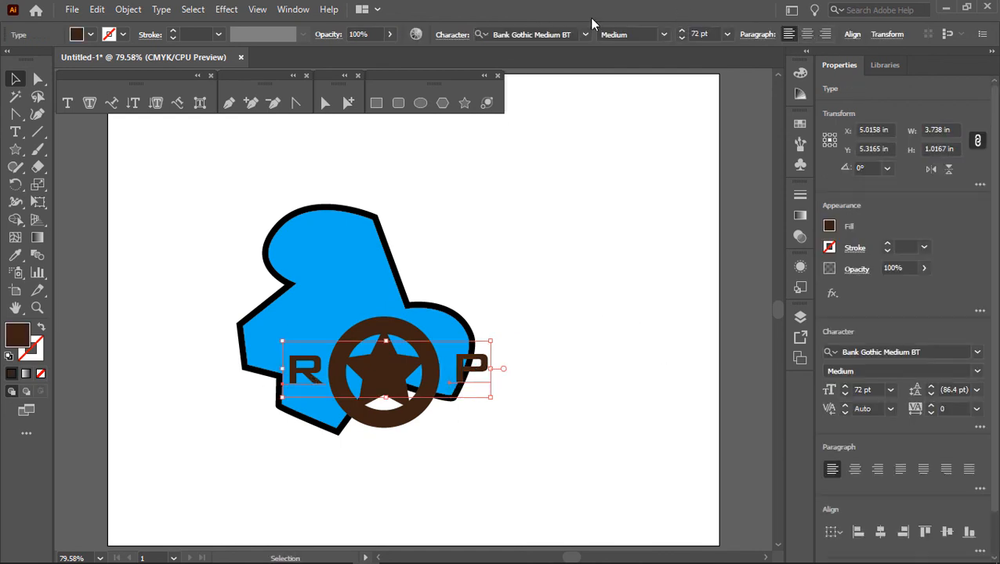
pyautogui.click(286, 9)
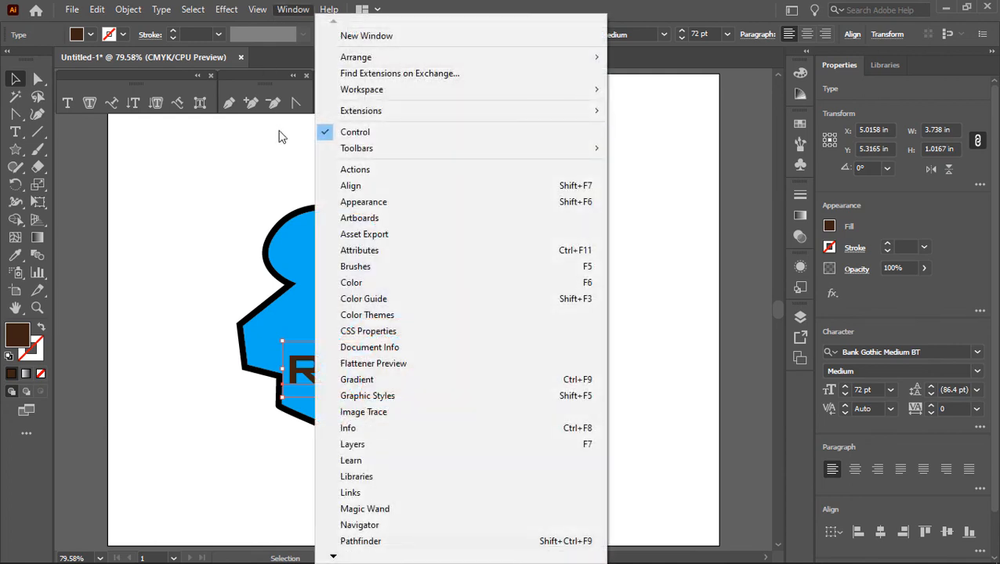
pyautogui.click(371, 186)
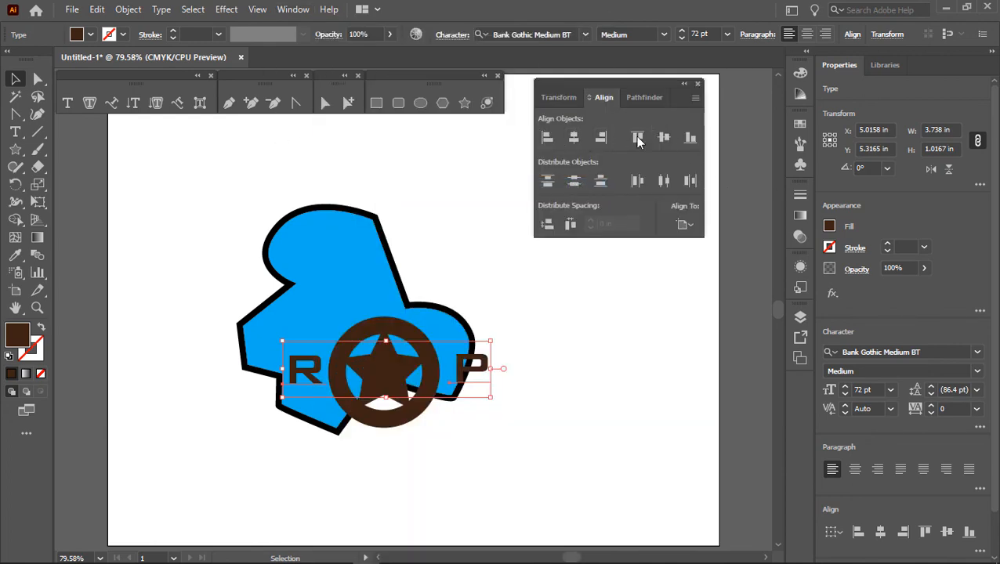
pyautogui.click(665, 141)
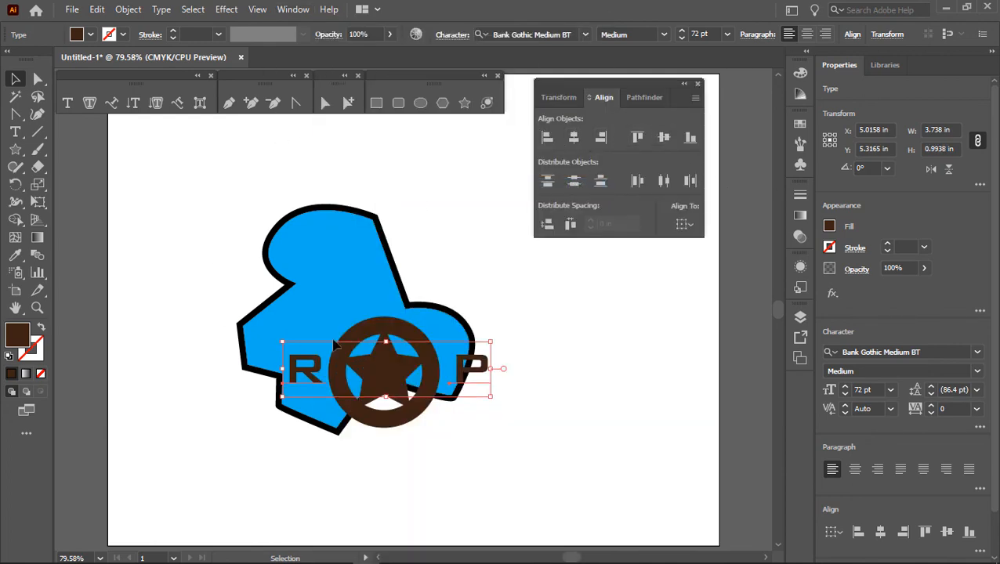
# Step: Convert the "R" and "P" text to outlines
pyautogui.click(119, 12)
pyautogui.moveTo(161, 10)
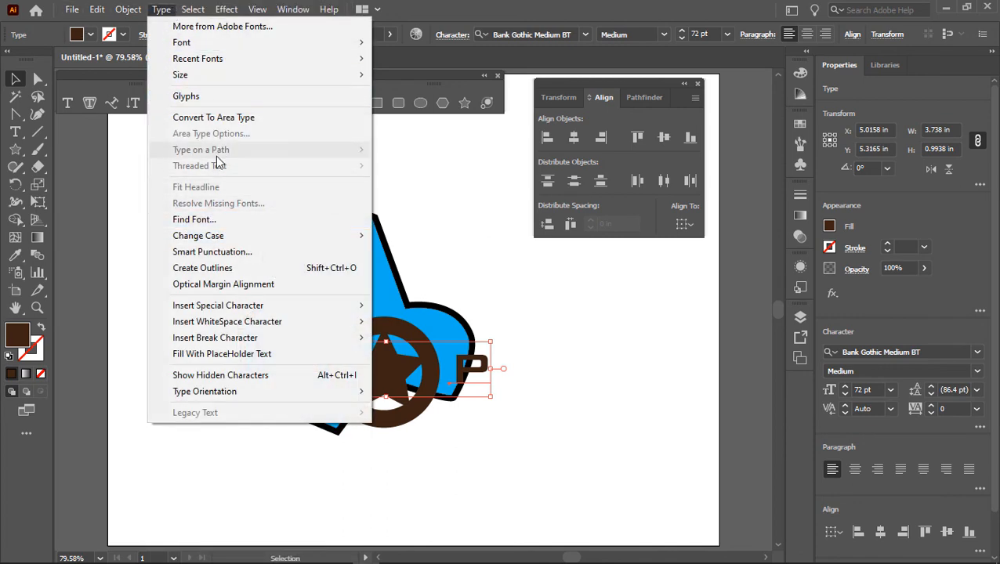
pyautogui.click(227, 276)
pyautogui.click(523, 324)
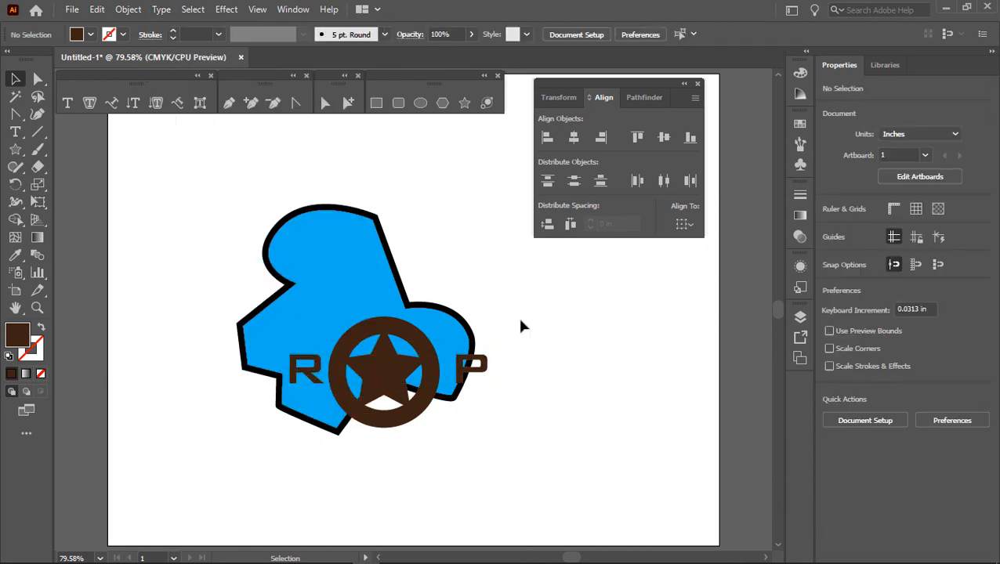
# Step: Group the outlined "R" and "P" with the star ring, move the group up onto the blue shape, and close the Align panel
pyautogui.click(474, 368)
pyautogui.keyDown('shift'); pyautogui.click(395, 377); pyautogui.keyUp('shift')
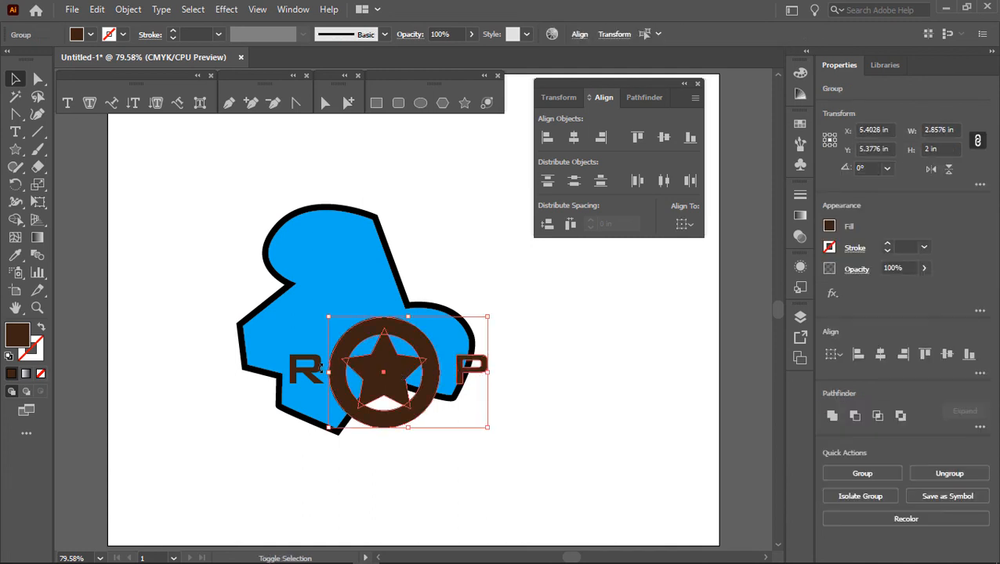
pyautogui.keyDown('shift'); pyautogui.click(306, 373); pyautogui.keyUp('shift')
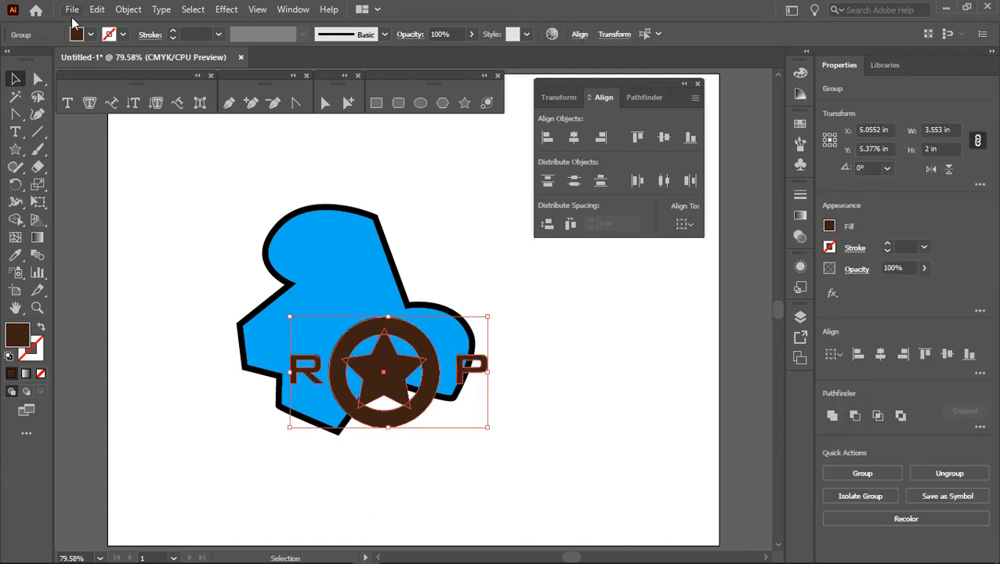
pyautogui.click(126, 9)
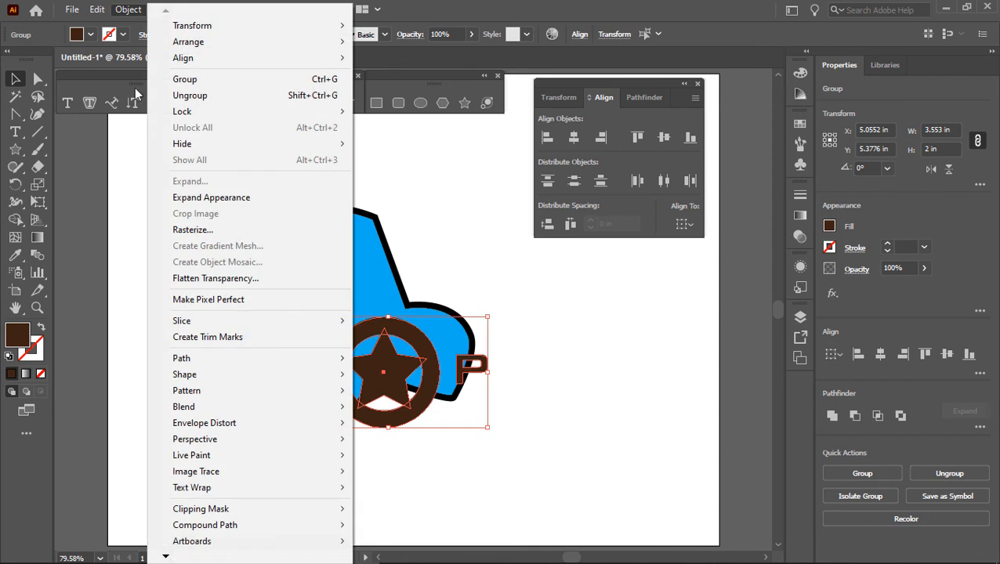
pyautogui.click(186, 79)
pyautogui.click(511, 339)
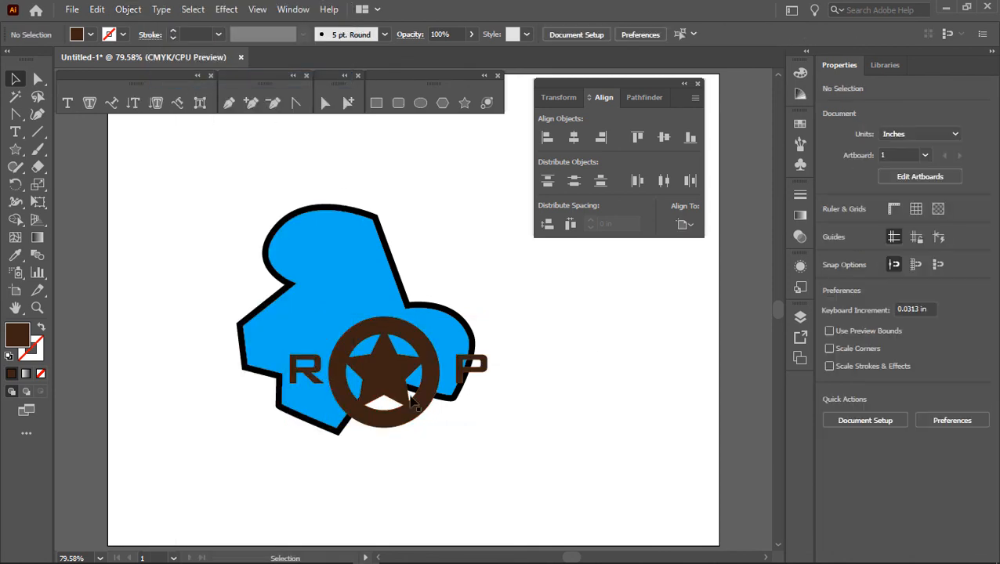
pyautogui.moveTo(409, 413); pyautogui.dragTo(391, 323)
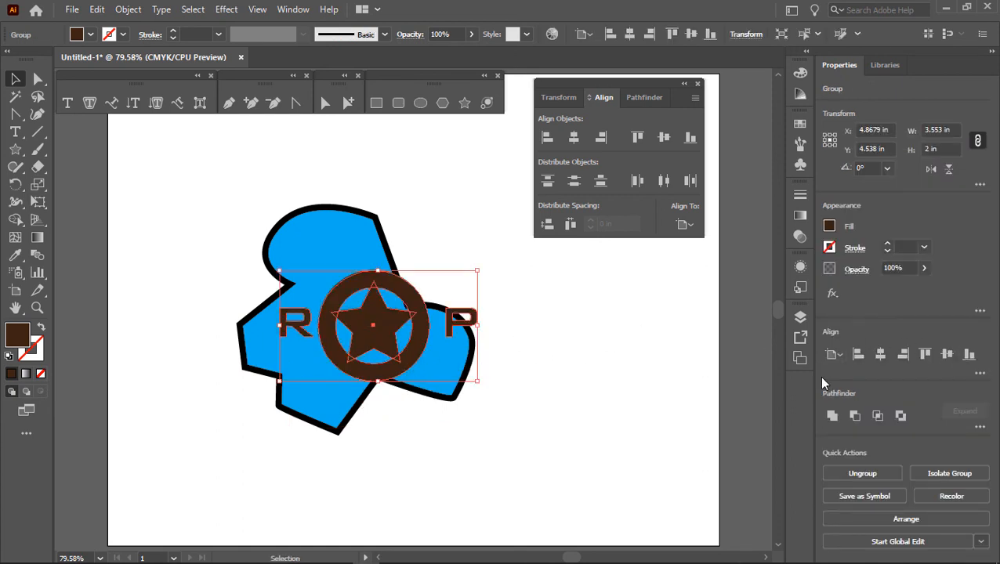
pyautogui.click(698, 84)
# Step: Expand the star layer, set the Layers panel's row size to Large, and make the panel taller
pyautogui.click(801, 318)
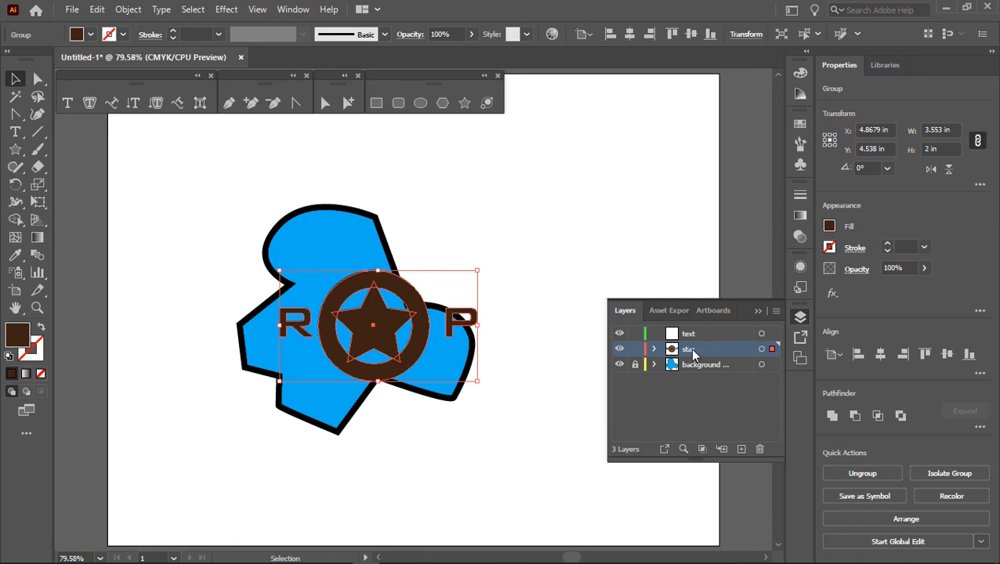
pyautogui.click(653, 349)
pyautogui.click(776, 312)
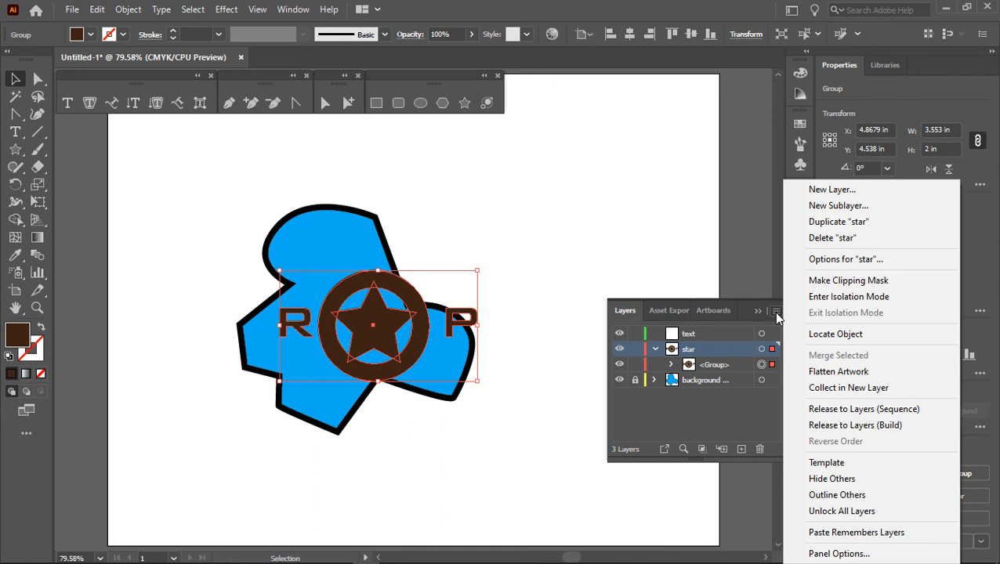
pyautogui.click(825, 554)
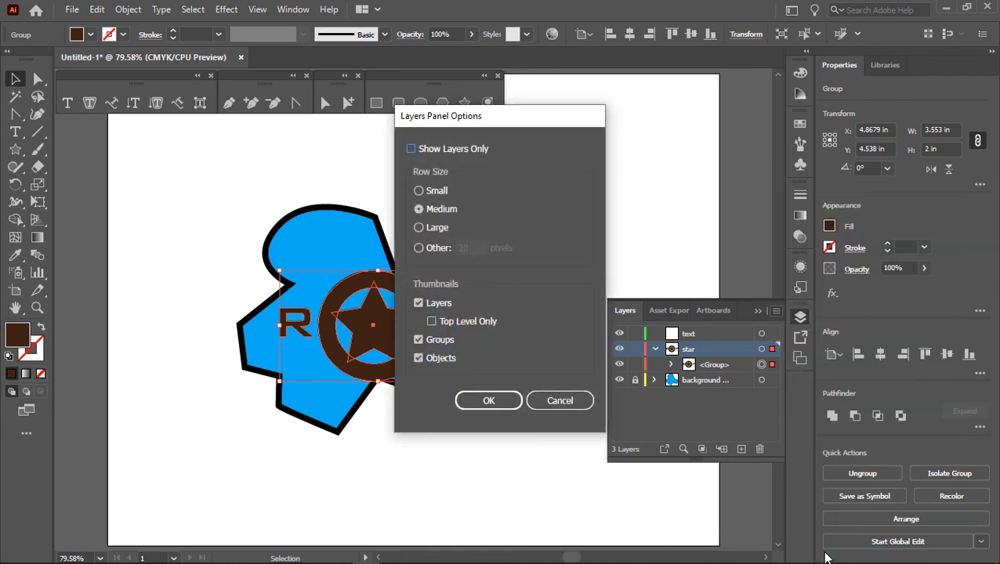
pyautogui.click(419, 228)
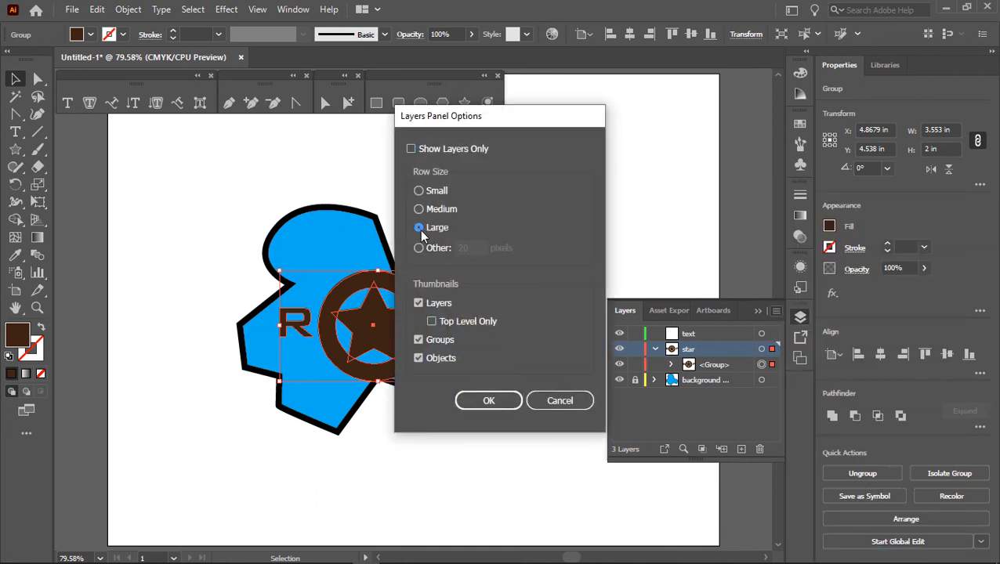
pyautogui.click(487, 401)
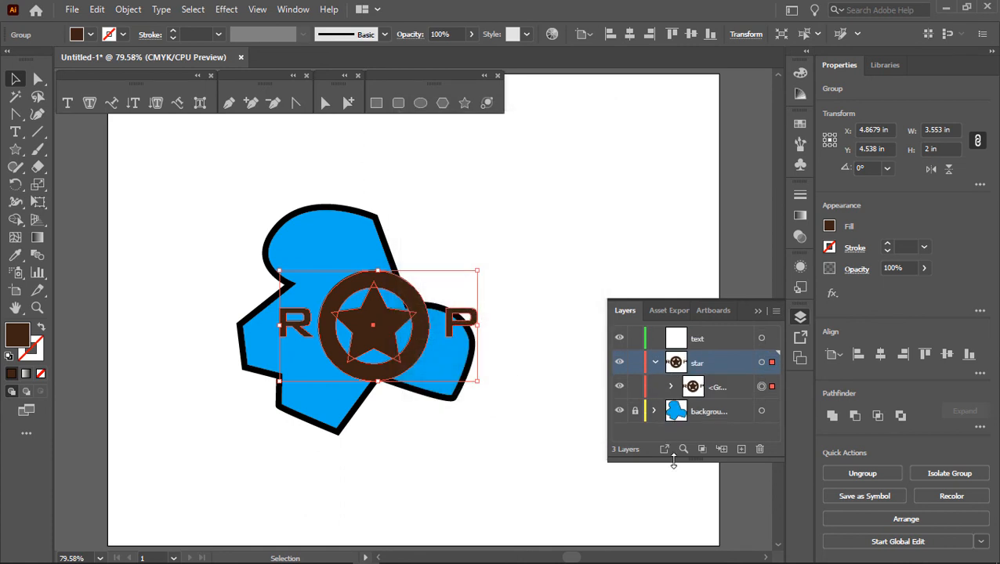
pyautogui.moveTo(673, 463); pyautogui.dragTo(673, 529)
# Step: Move the "P" and "R" outlines out of the star layer's group into the text layer, and deselect everything
pyautogui.click(670, 387)
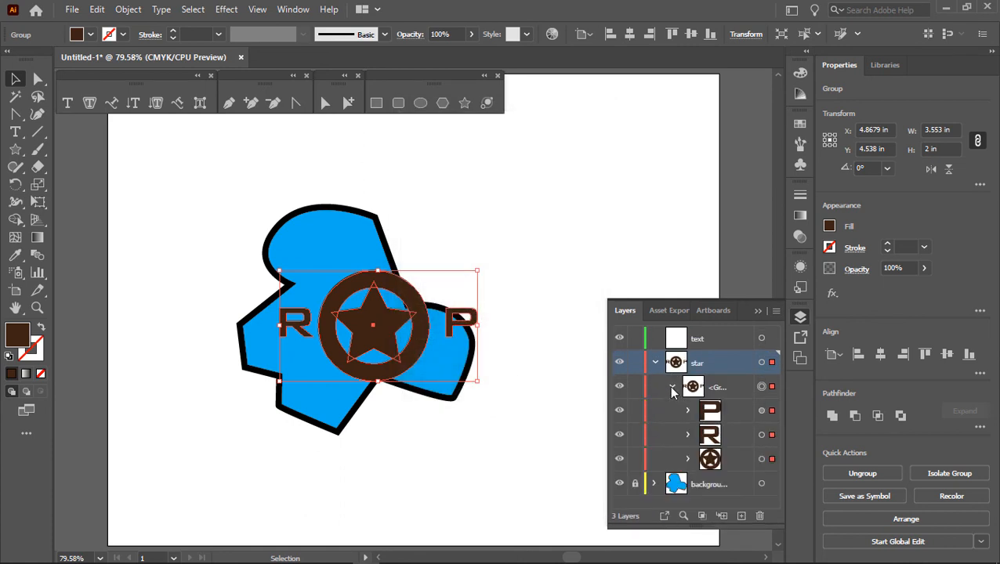
pyautogui.click(709, 415)
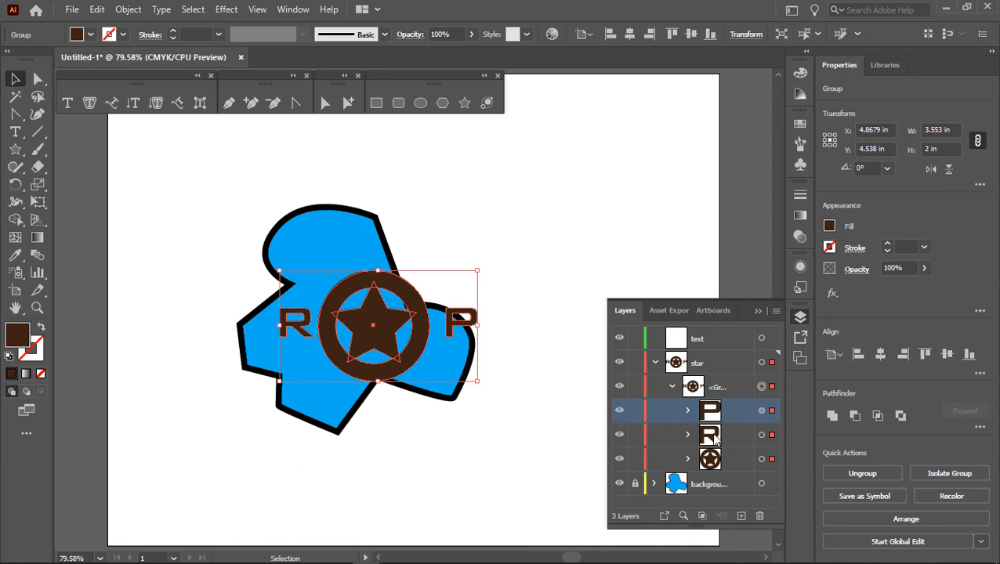
pyautogui.keyDown('shift'); pyautogui.click(712, 437); pyautogui.keyUp('shift')
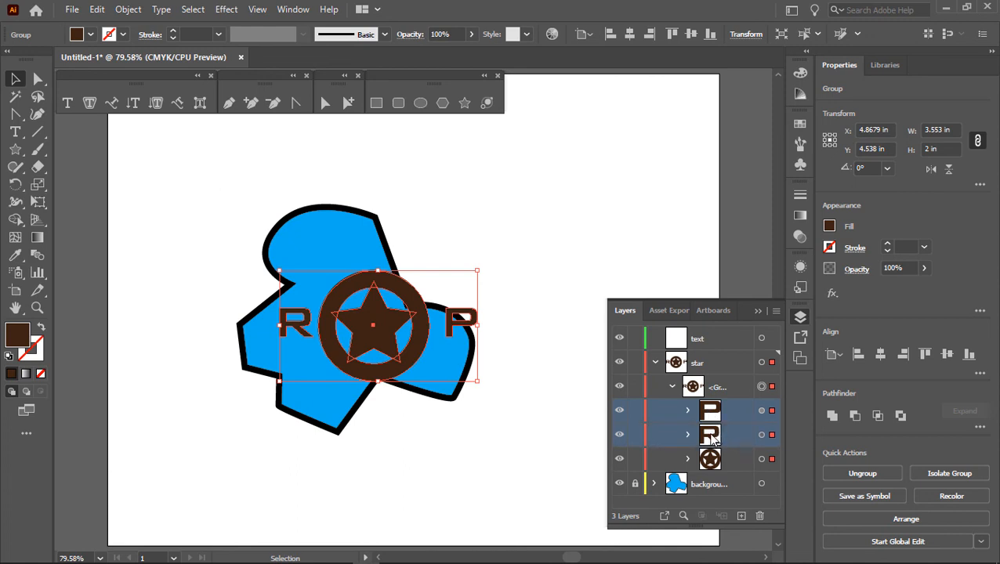
pyautogui.moveTo(711, 437); pyautogui.dragTo(709, 339)
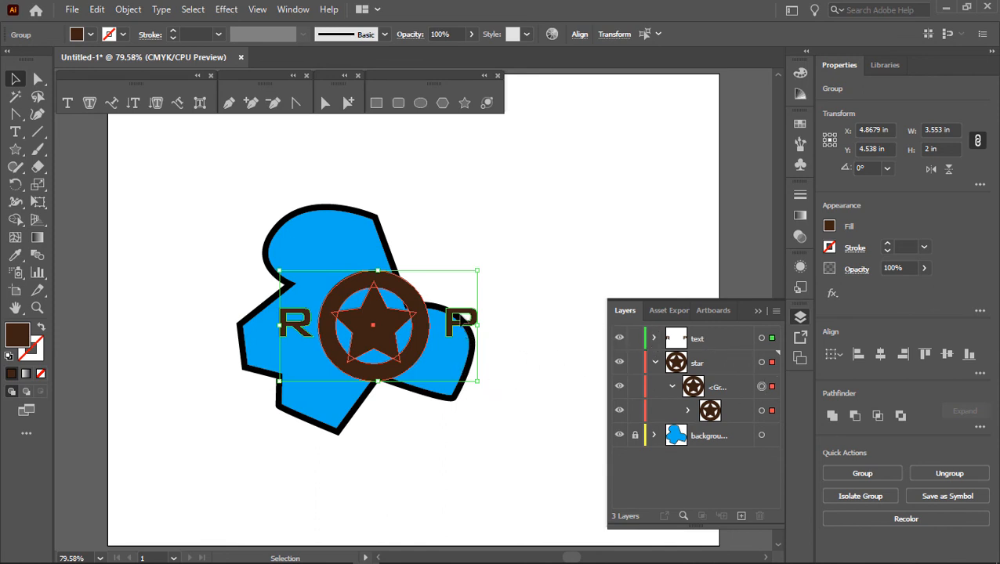
pyautogui.click(546, 309)
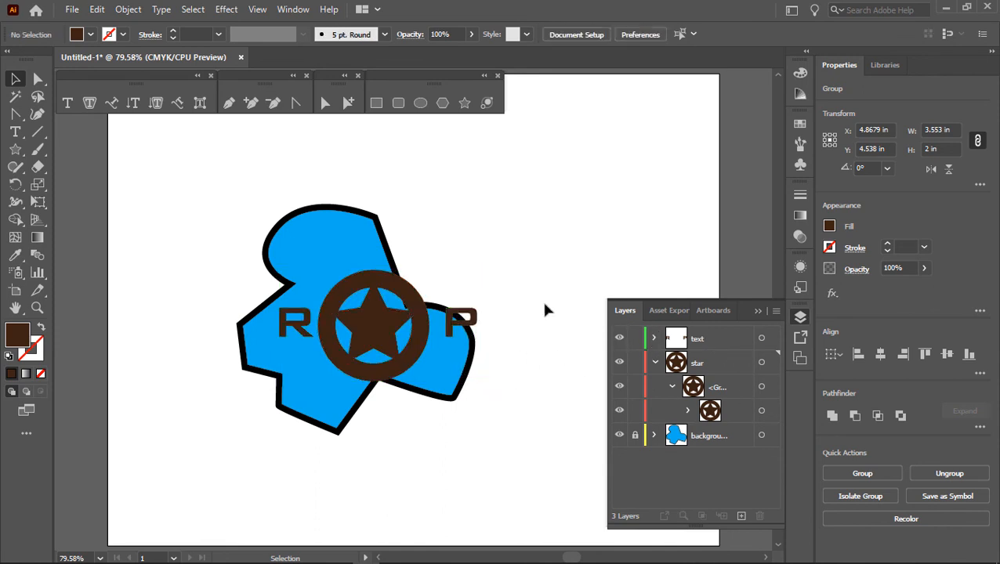
# Step: Group the star ring with the "R" and "P" outlines and move the group slightly down and to the left on the blue shape
pyautogui.moveTo(419, 352); pyautogui.dragTo(553, 256)
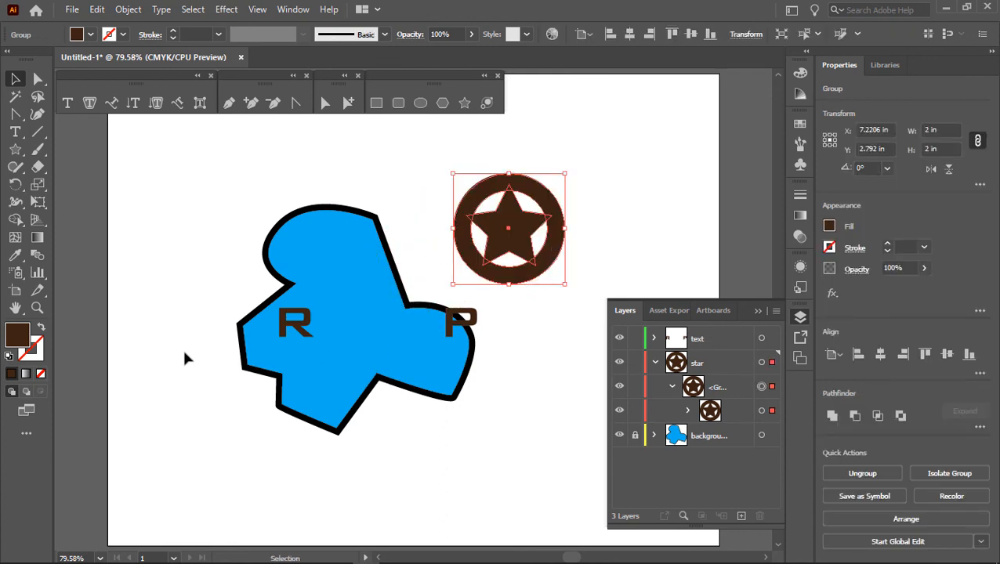
pyautogui.hotkey('ctrl', 'z')
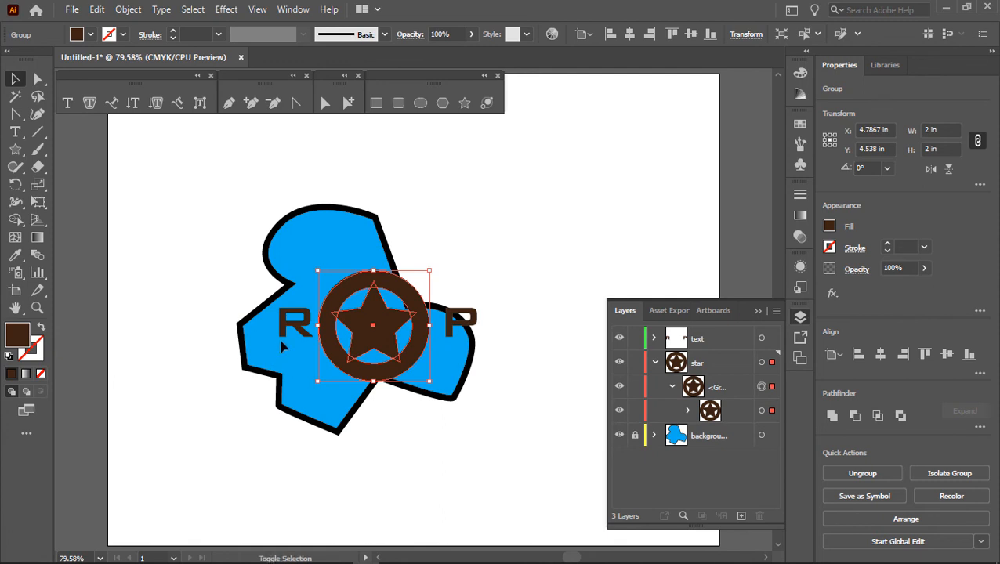
pyautogui.keyDown('shift'); pyautogui.click(287, 331); pyautogui.keyUp('shift')
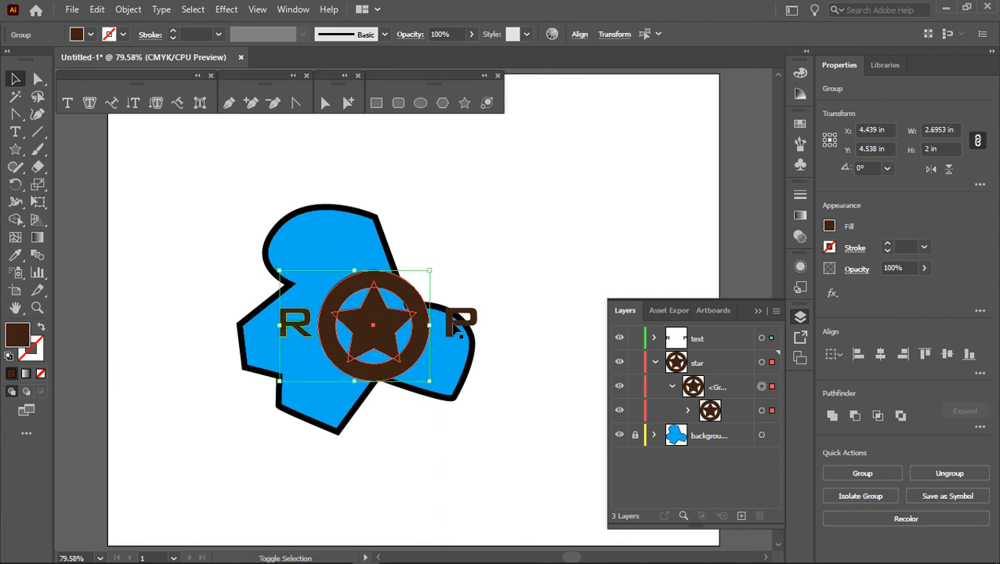
pyautogui.keyDown('shift'); pyautogui.click(453, 323); pyautogui.keyUp('shift')
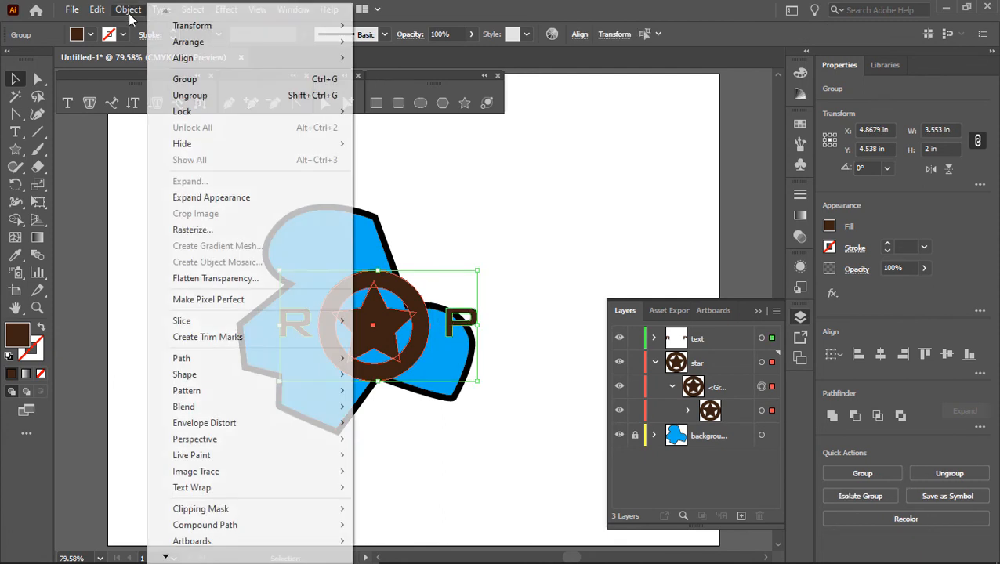
pyautogui.click(128, 10)
pyautogui.click(195, 80)
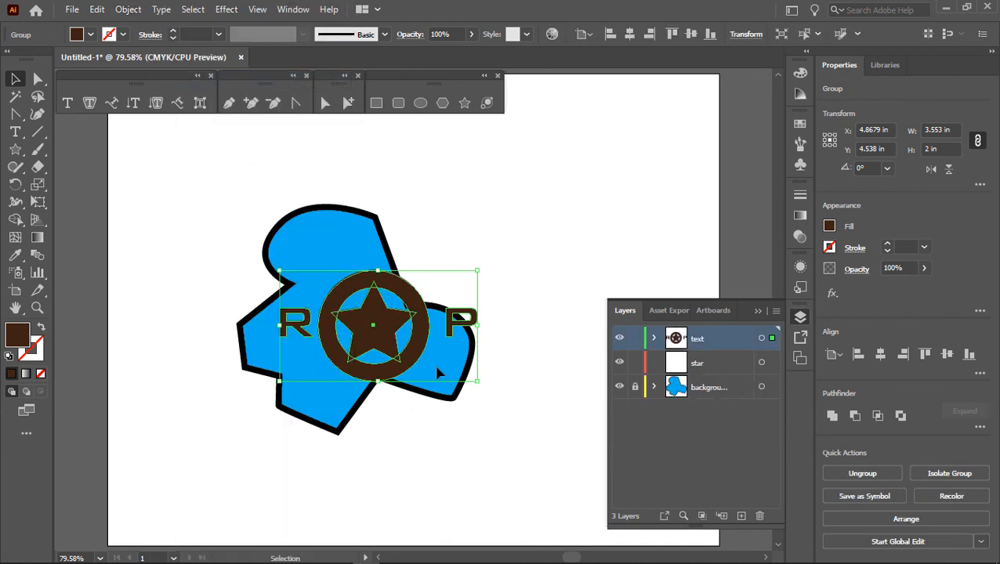
pyautogui.moveTo(436, 331); pyautogui.dragTo(413, 369)
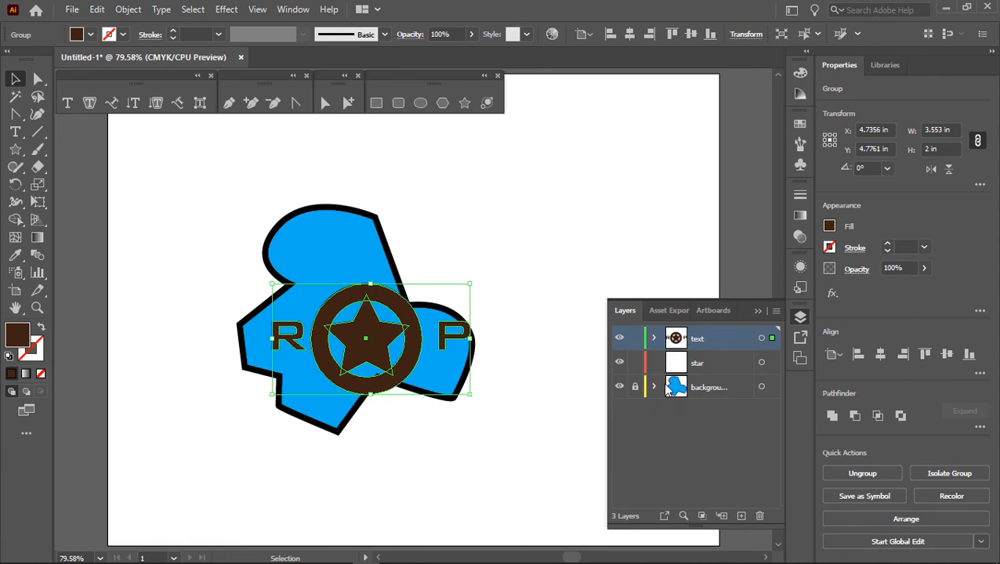
# Step: Delete the "background tmp" layer together with its artwork, and deselect everything
pyautogui.click(713, 391)
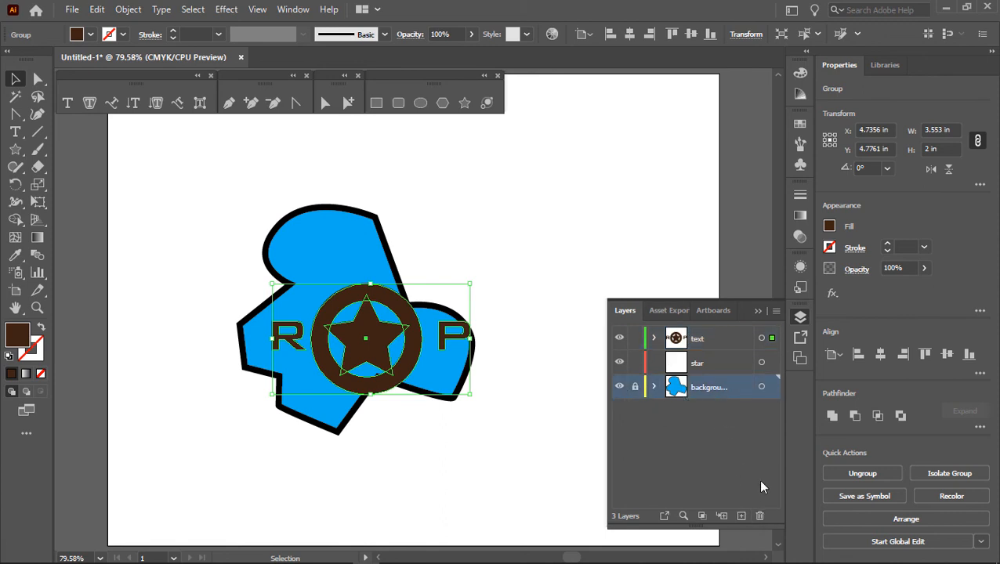
pyautogui.click(759, 516)
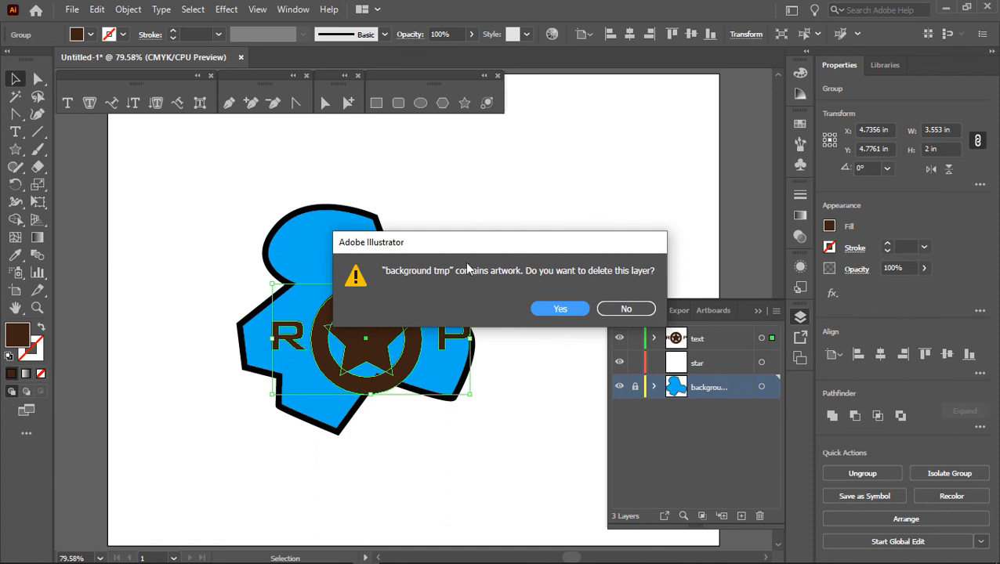
pyautogui.click(542, 308)
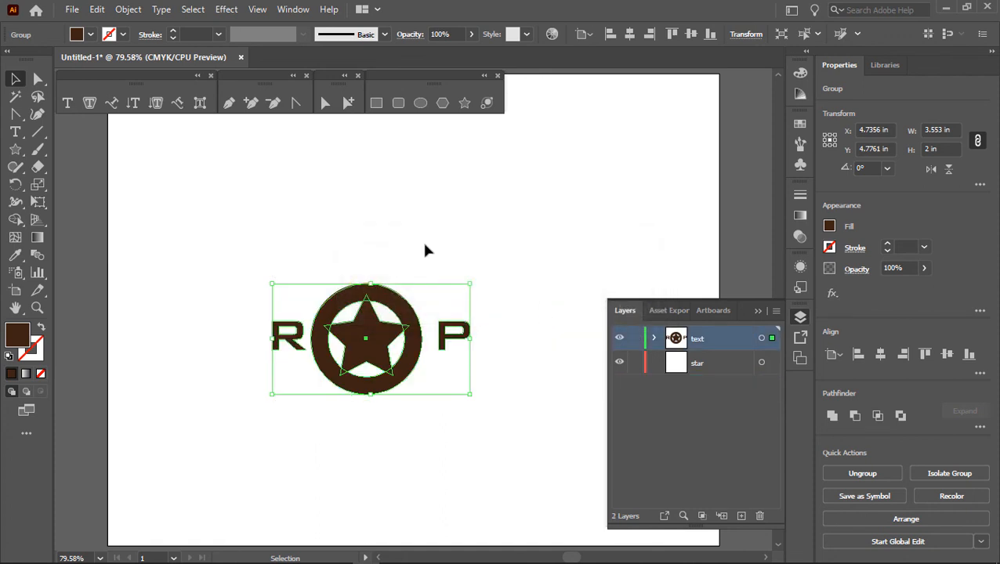
pyautogui.click(446, 253)
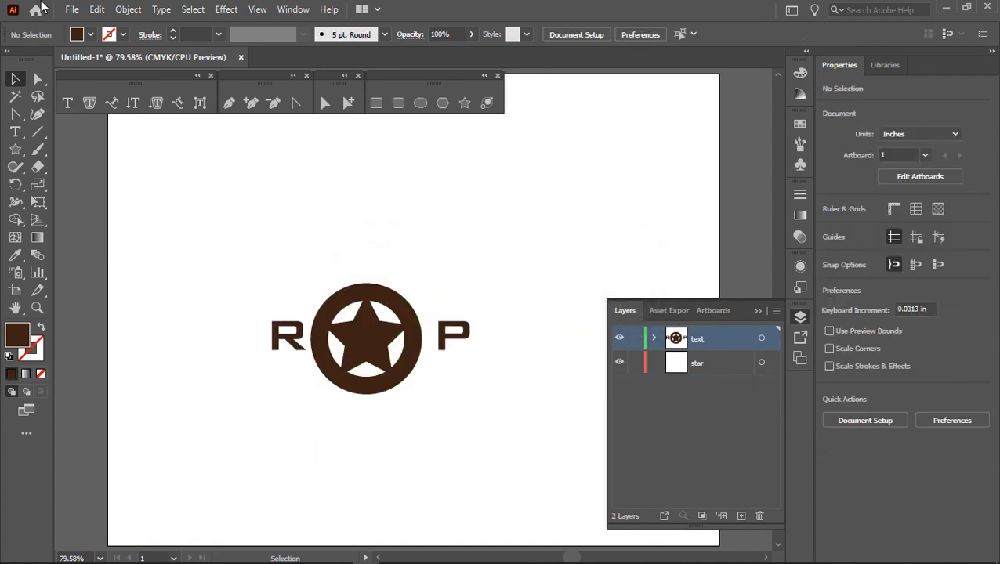
# Step: Save the document as logo-02.ai in the solidworks folder, using the Illustrator 2020 version and the default options
pyautogui.click(73, 10)
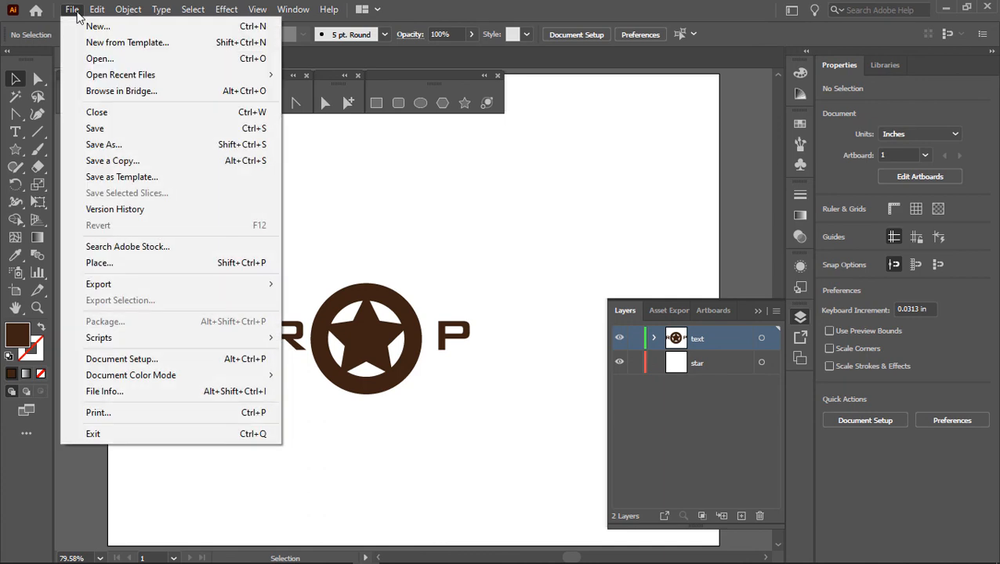
pyautogui.click(92, 130)
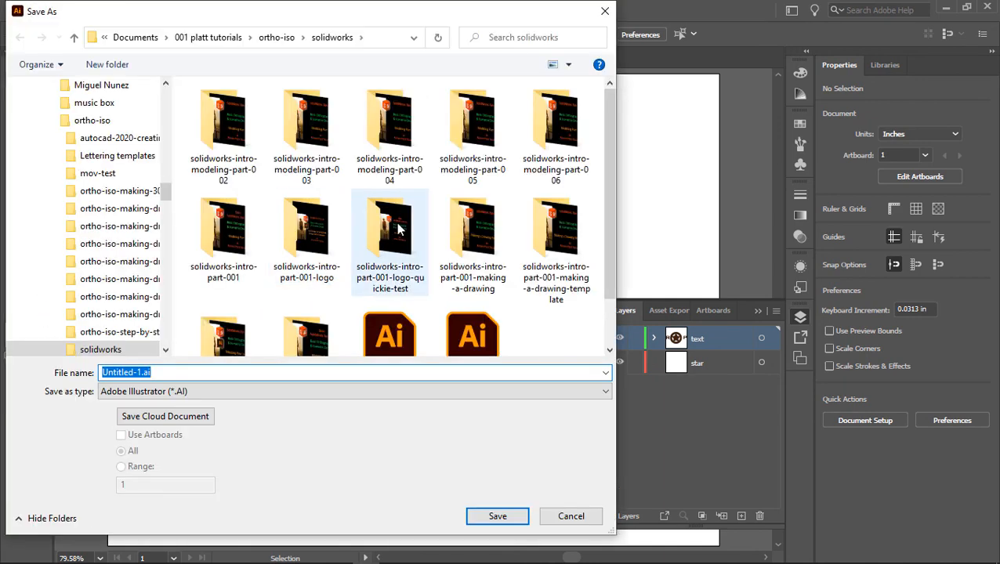
pyautogui.scroll(-1, 388, 227)
pyautogui.click(451, 303)
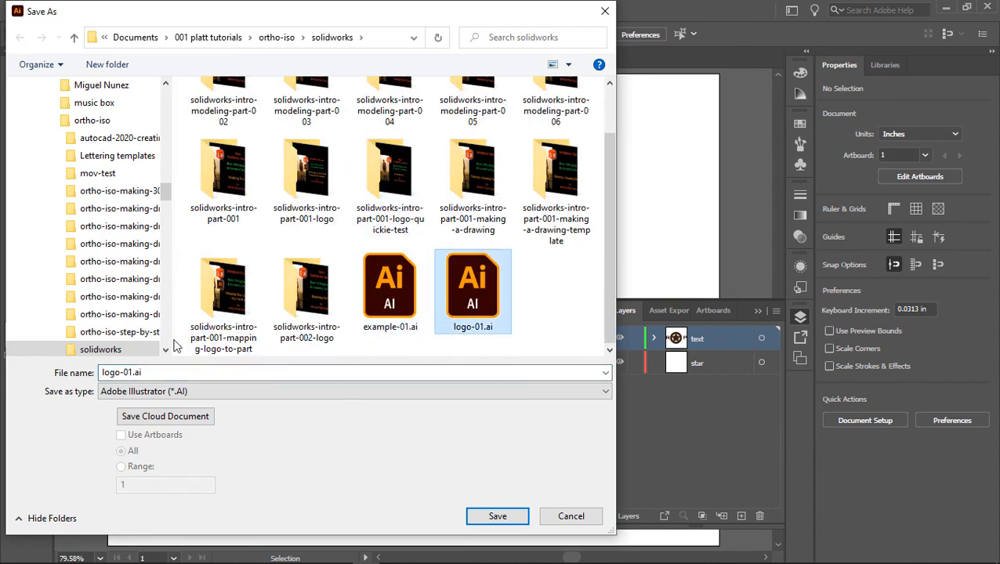
pyautogui.click(130, 374)
pyautogui.moveTo(127, 373); pyautogui.dragTo(311, 397)
pyautogui.write('2')
pyautogui.press('Return')
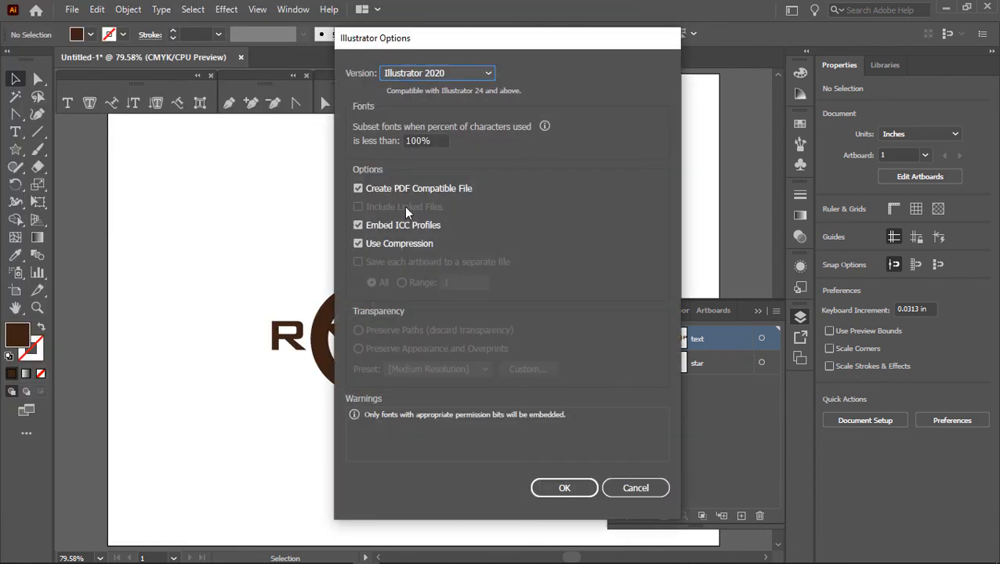
pyautogui.click(567, 487)
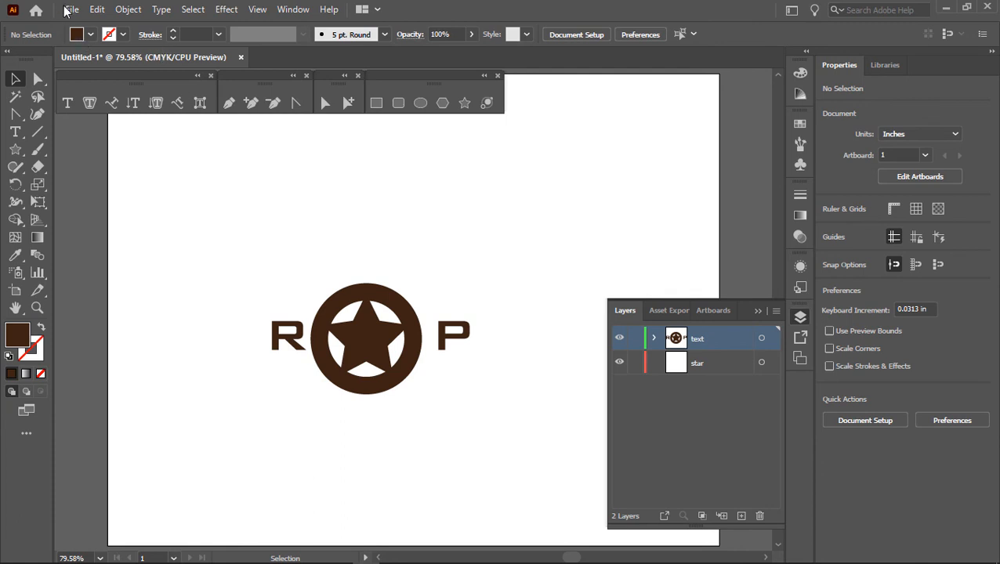
# Step: Start a Save for Web (Legacy) export of the logo and preview it in JPEG format
pyautogui.click(69, 10)
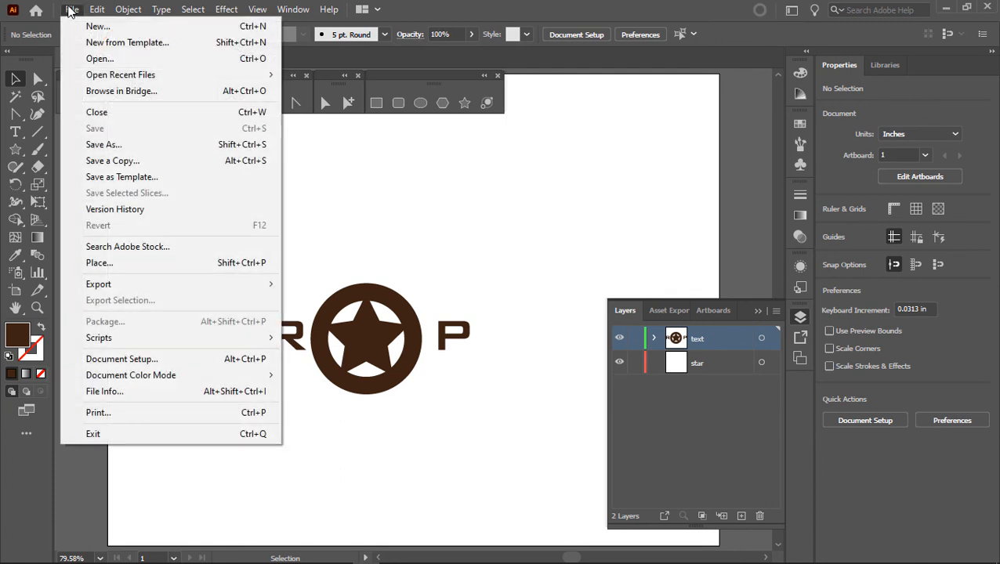
pyautogui.moveTo(100, 286)
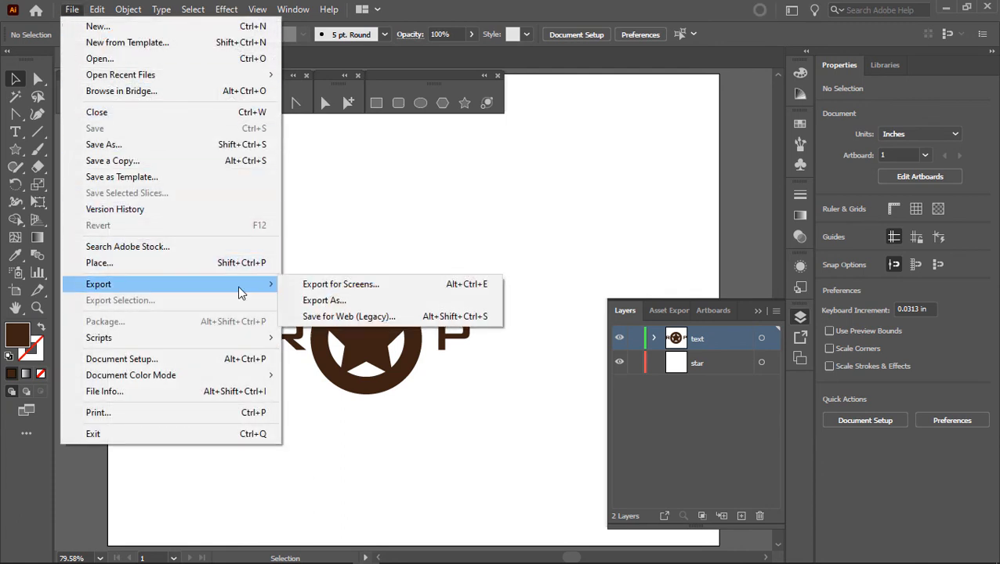
pyautogui.click(353, 317)
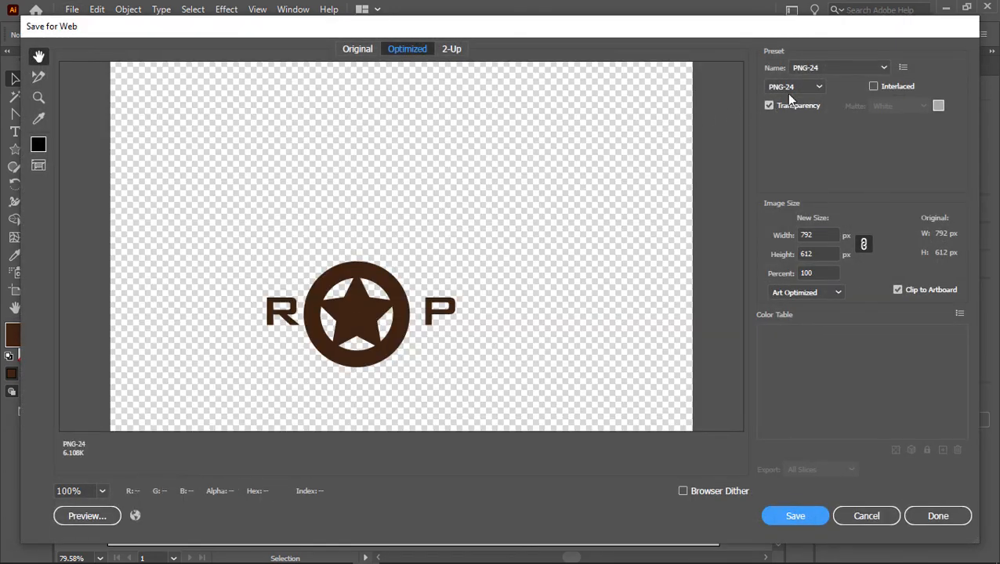
pyautogui.click(790, 92)
pyautogui.click(797, 123)
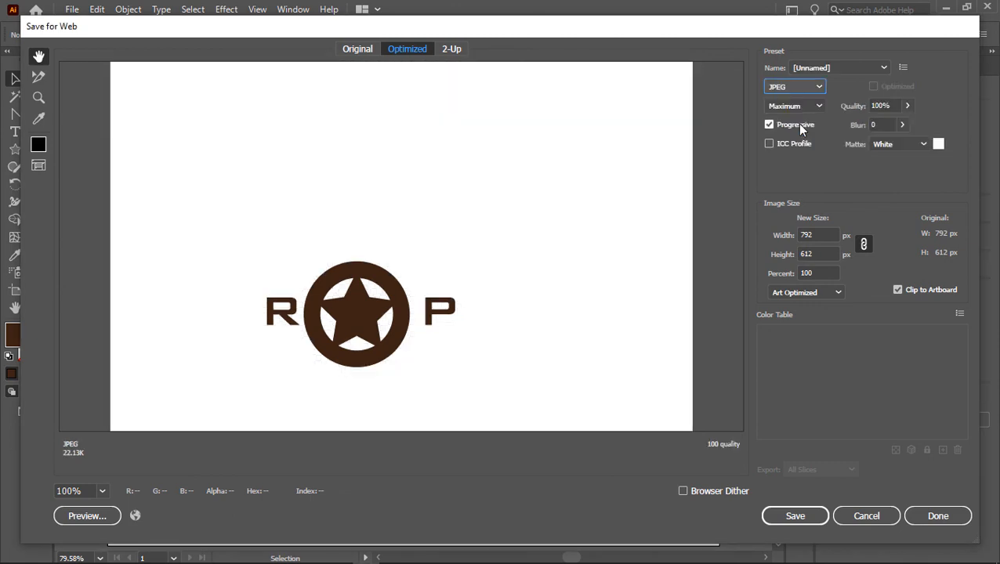
# Step: Set the export format to PNG-24 with transparency and save the image as logo-02.png in the solidworks folder
pyautogui.click(793, 88)
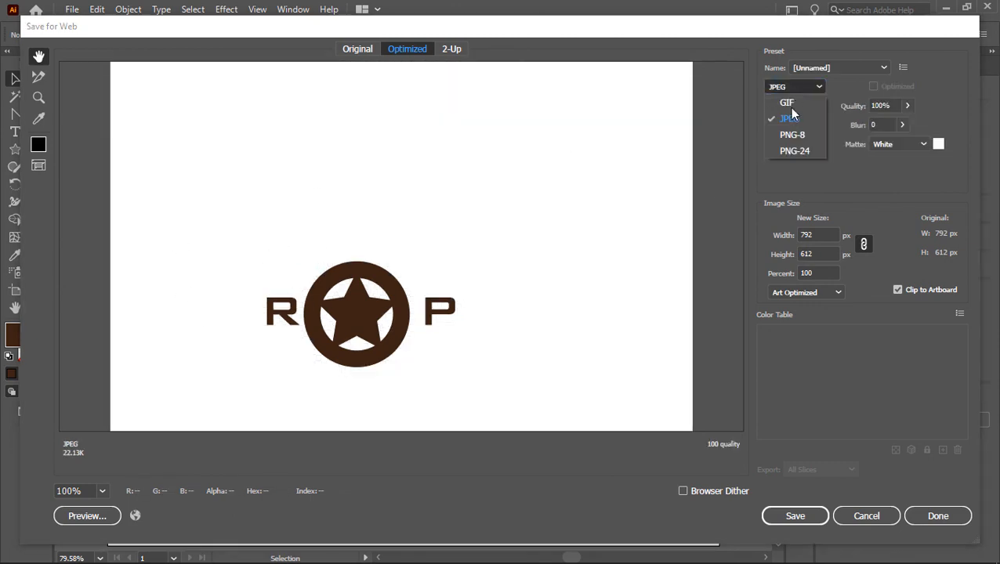
pyautogui.click(787, 152)
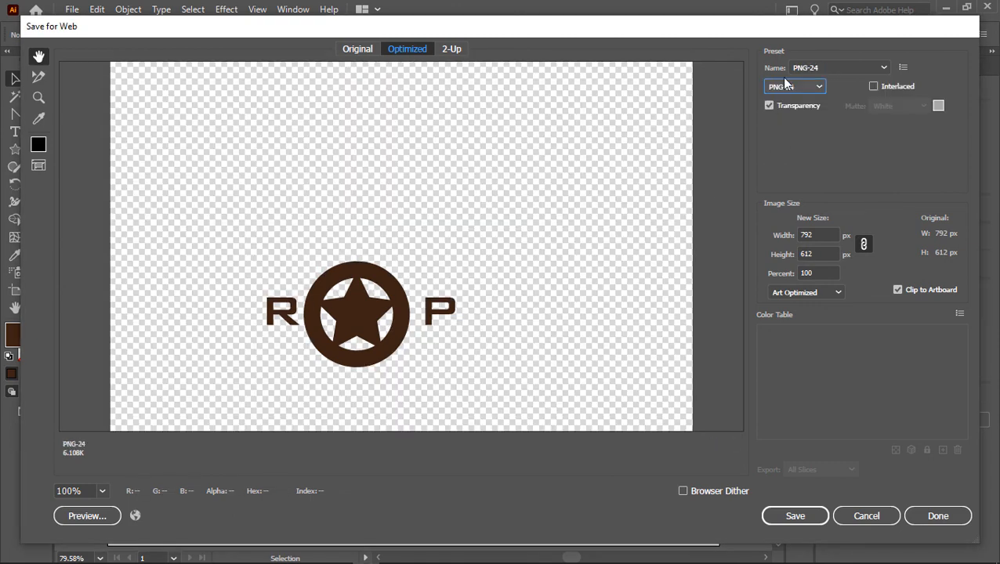
pyautogui.click(796, 517)
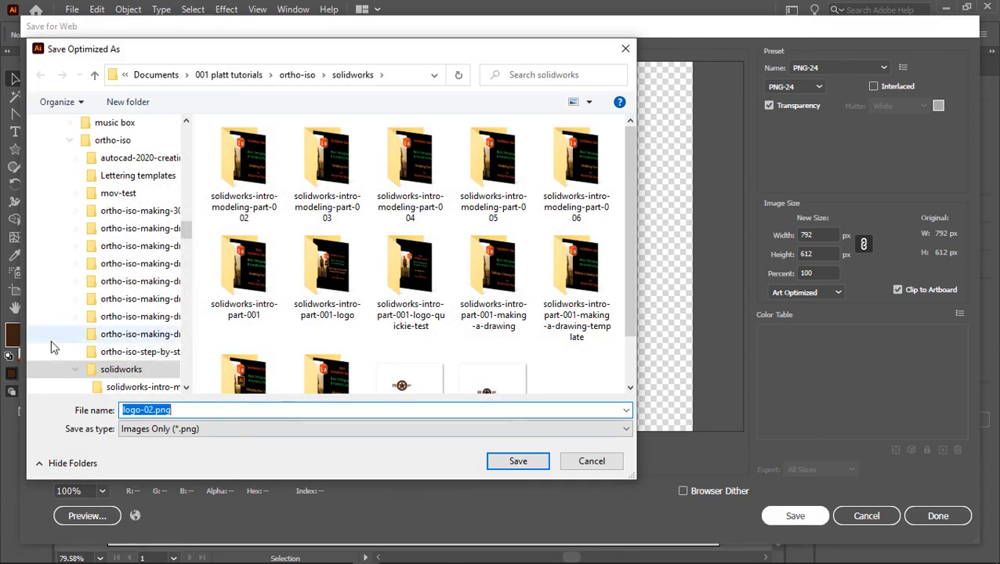
pyautogui.click(504, 462)
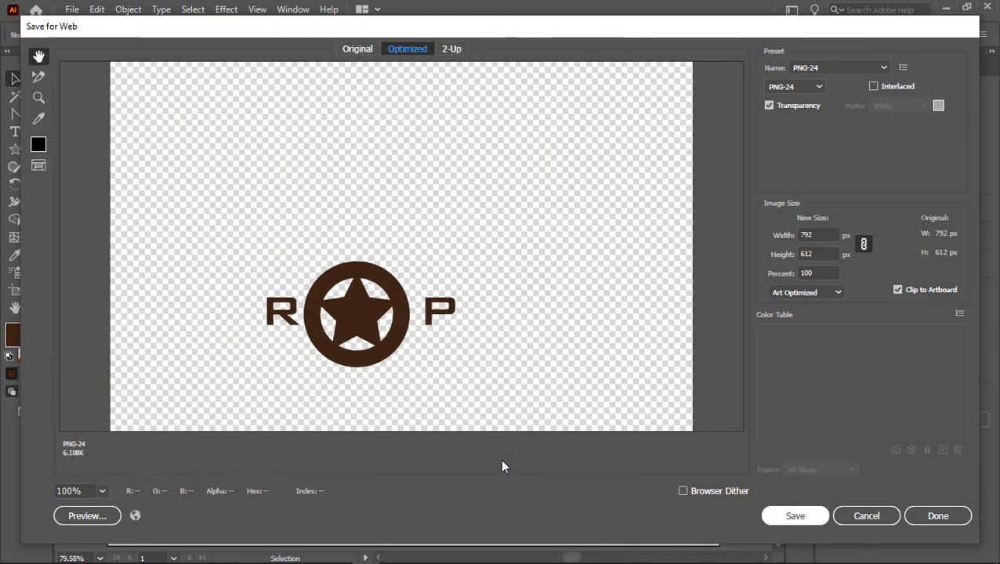